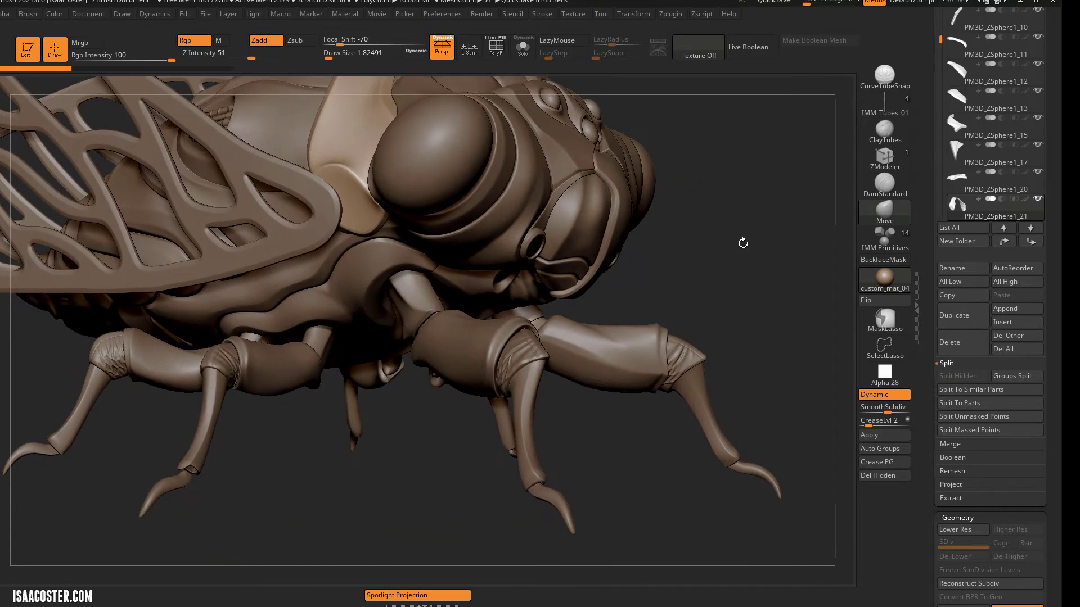
Step: Select the front upper-leg shells and choose the Capsule mesh of the IMM Primitives brush
alt+click(632, 340)
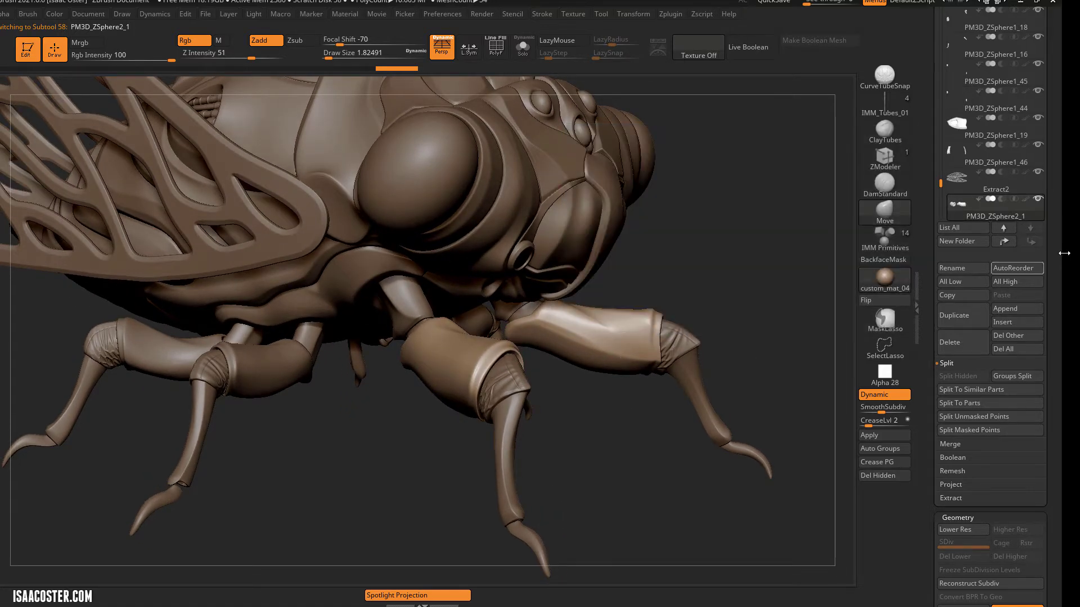
drag(762, 259, 796, 251)
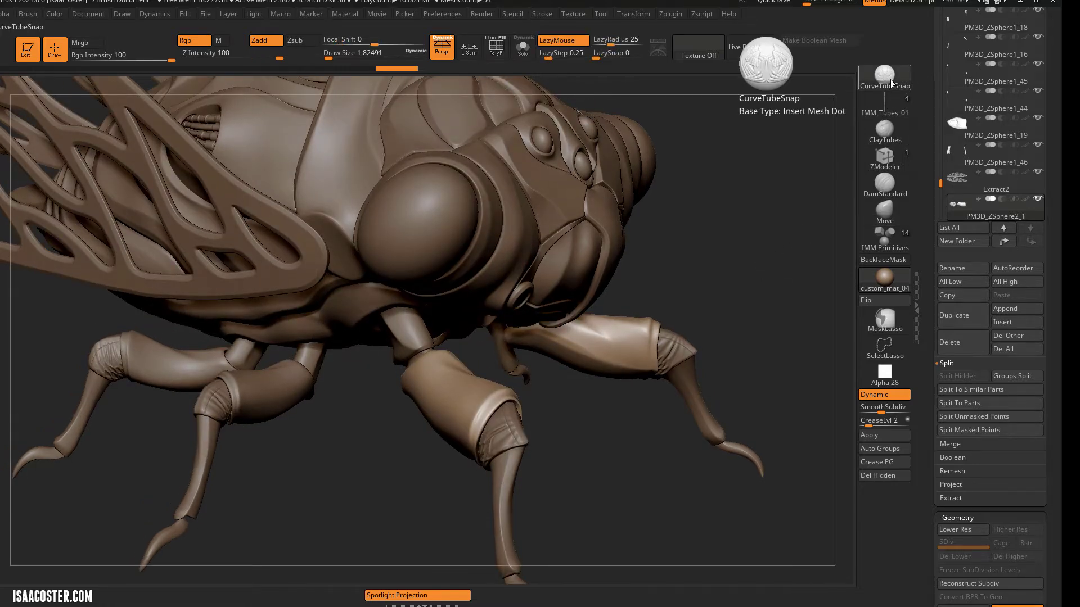
click(890, 80)
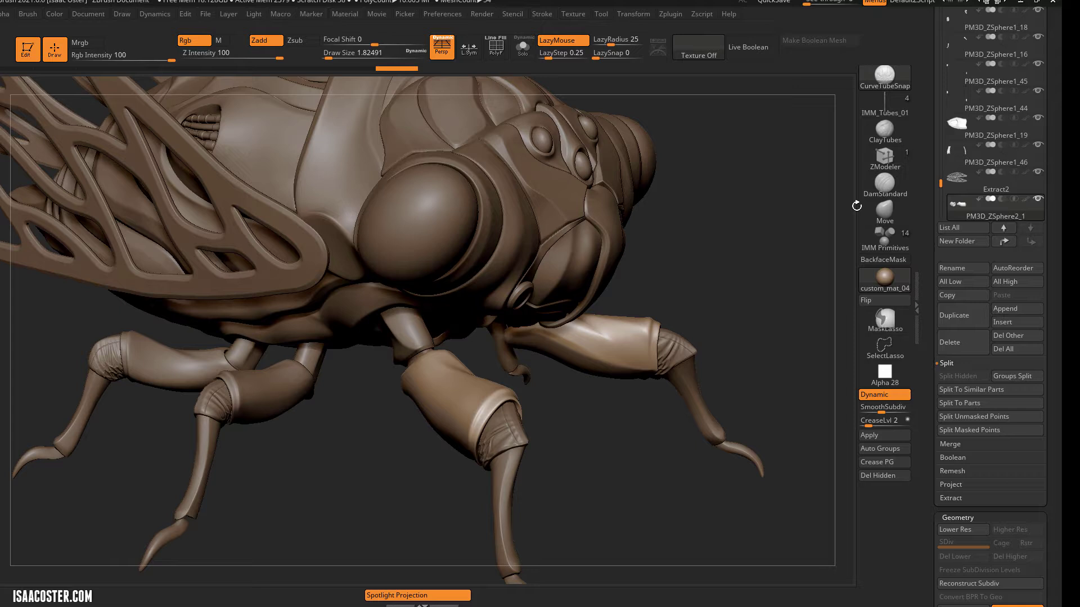
click(883, 237)
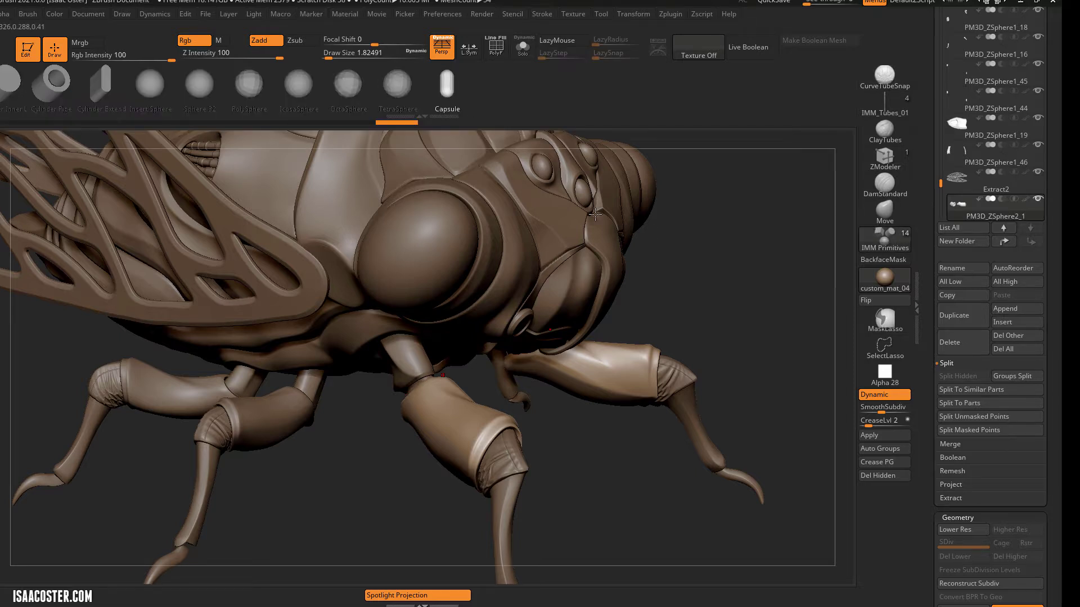
Step: Try inserting a capsule on the near front upper-leg shell and undo it
drag(743, 191, 724, 317)
alt+drag(714, 474, 697, 517)
alt+drag(449, 485, 498, 415)
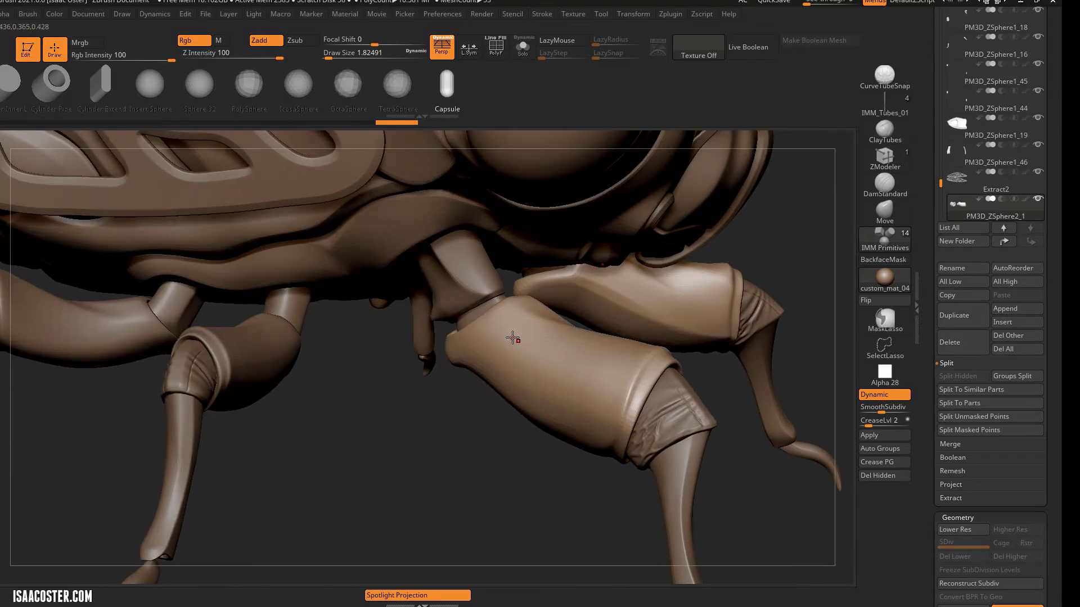
drag(500, 350, 491, 355)
mouse_move(515, 416)
mouse_down()
mouse_move(529, 353)
mouse_move(555, 429)
mouse_up()
mouse_move(553, 450)
mouse_down()
mouse_move(545, 520)
mouse_move(538, 477)
mouse_up()
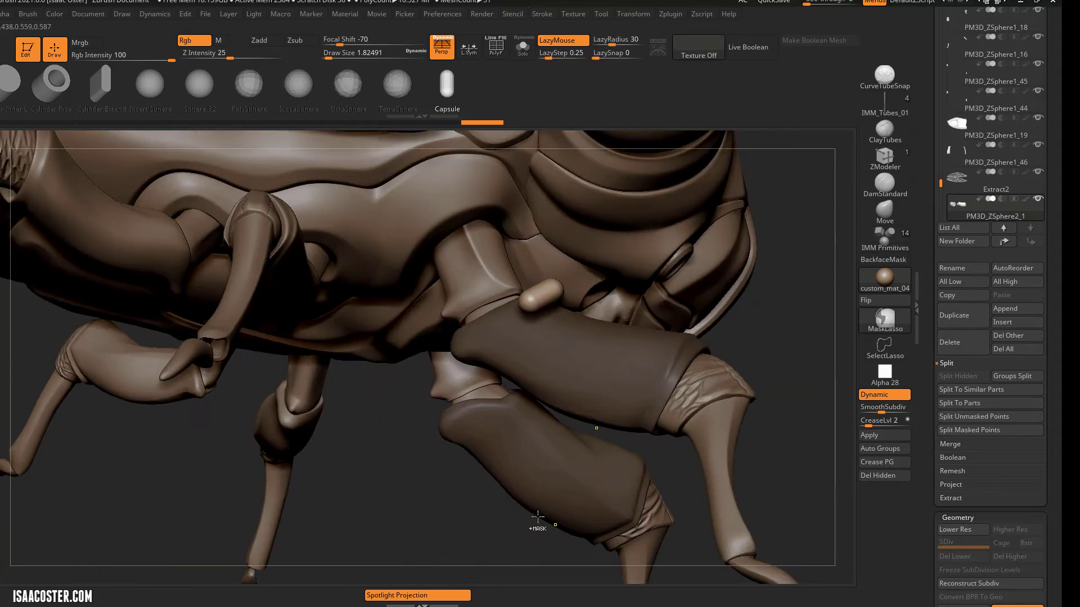
key(ctrl+shift+a)
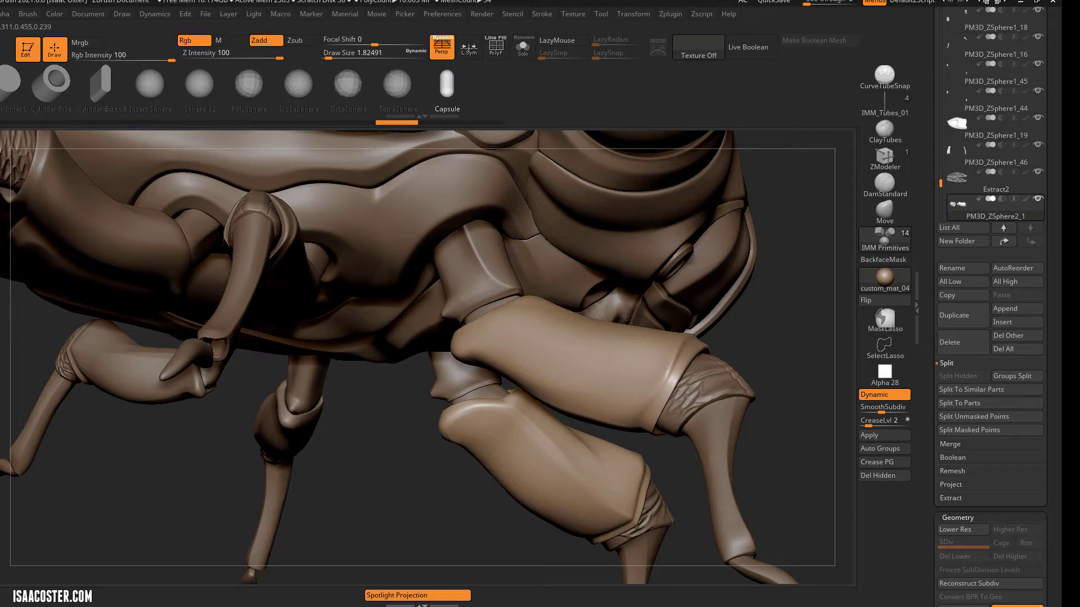
Step: Set the insert brush's depth Imbed value to 0
click(1, 300)
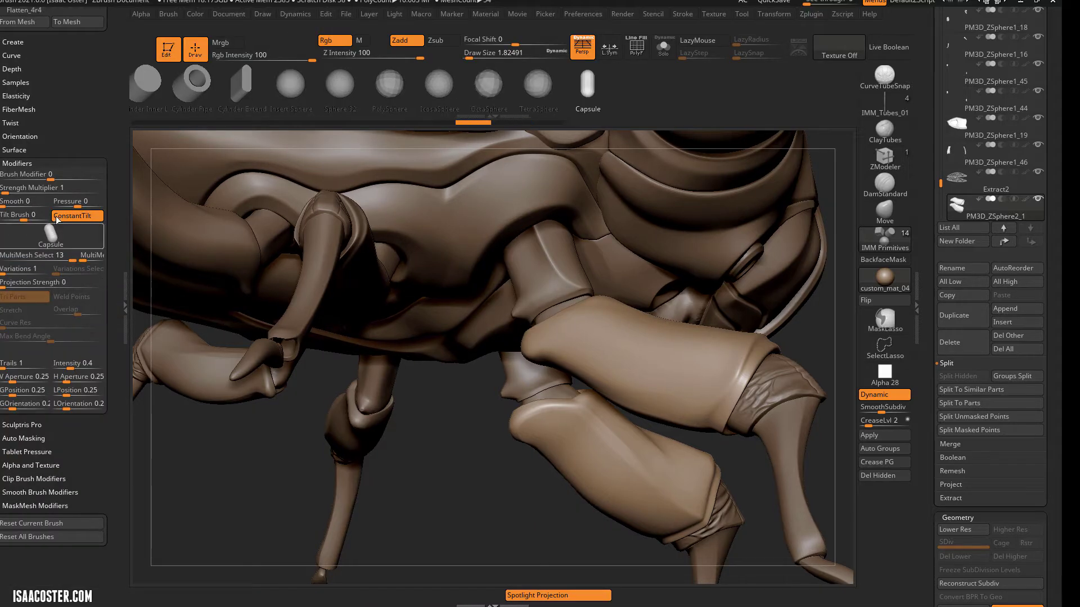
drag(65, 137, 64, 184)
click(14, 116)
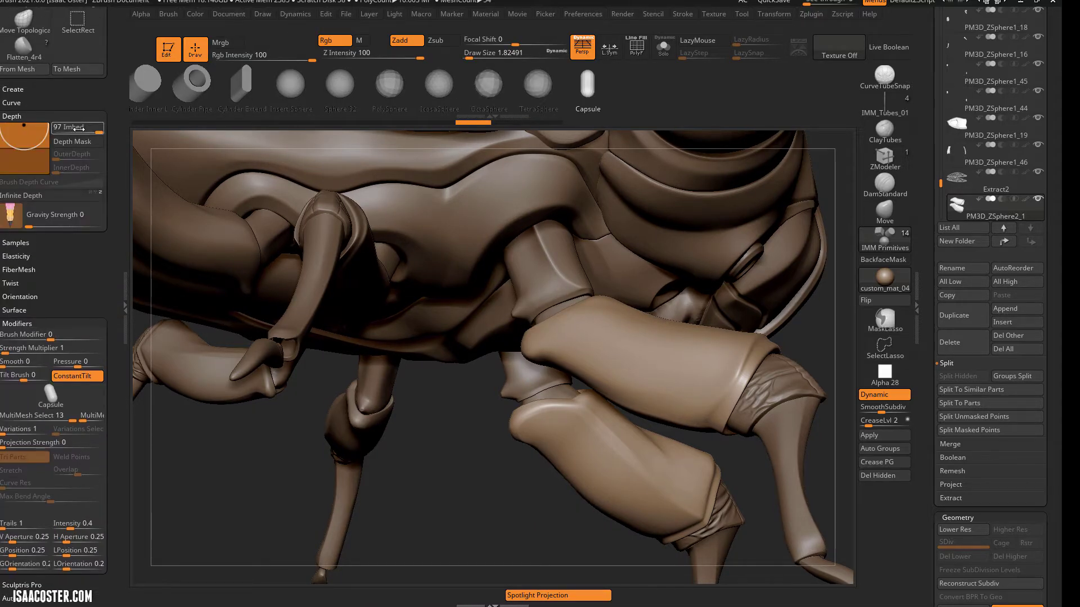
drag(86, 129, 77, 130)
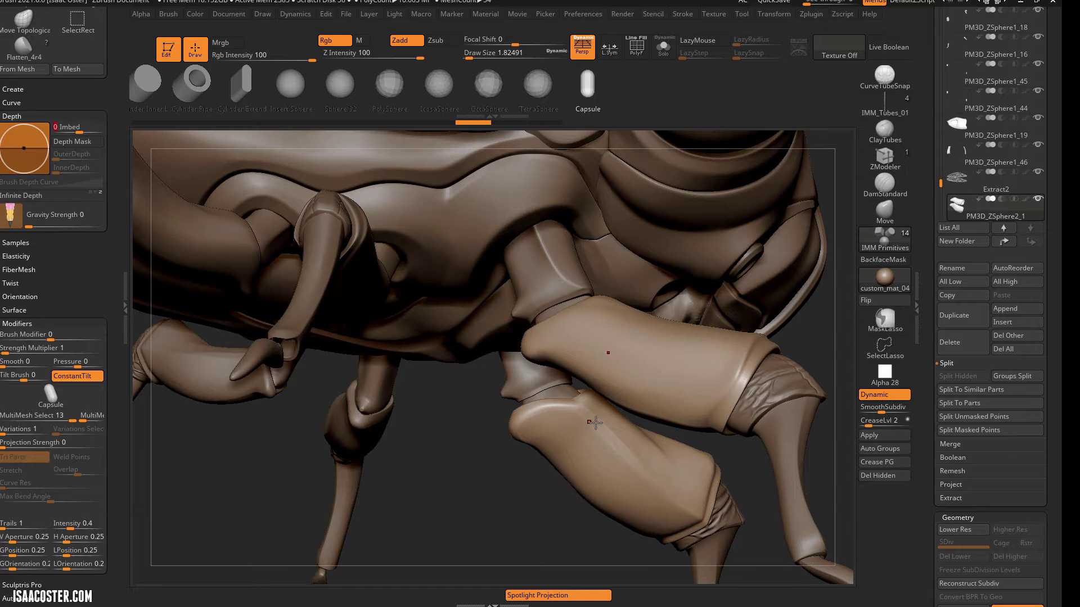
Step: Try placing capsules on the front upper-leg shell at the current brush size and undo them
drag(489, 498, 475, 492)
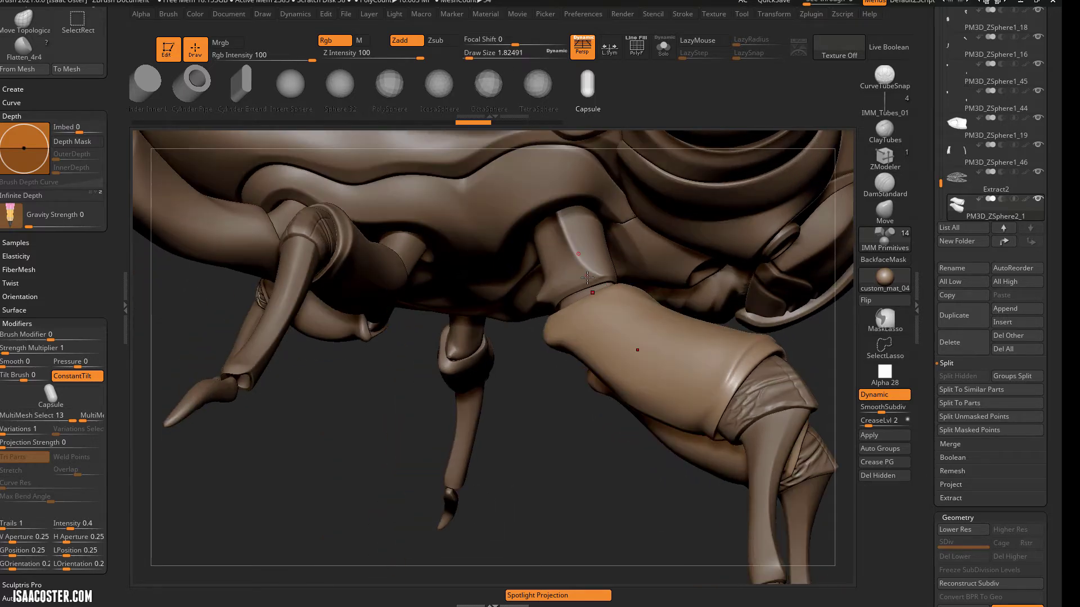
click(610, 299)
drag(597, 325, 587, 339)
drag(557, 429, 565, 370)
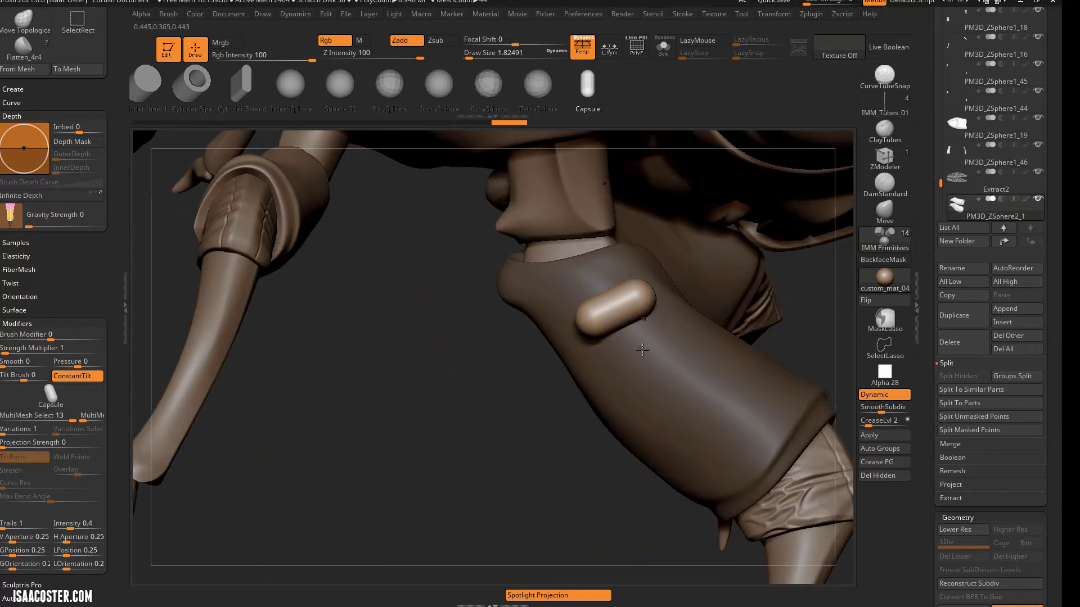
drag(641, 364, 627, 383)
key(ctrl+z)
key(ctrl+z)
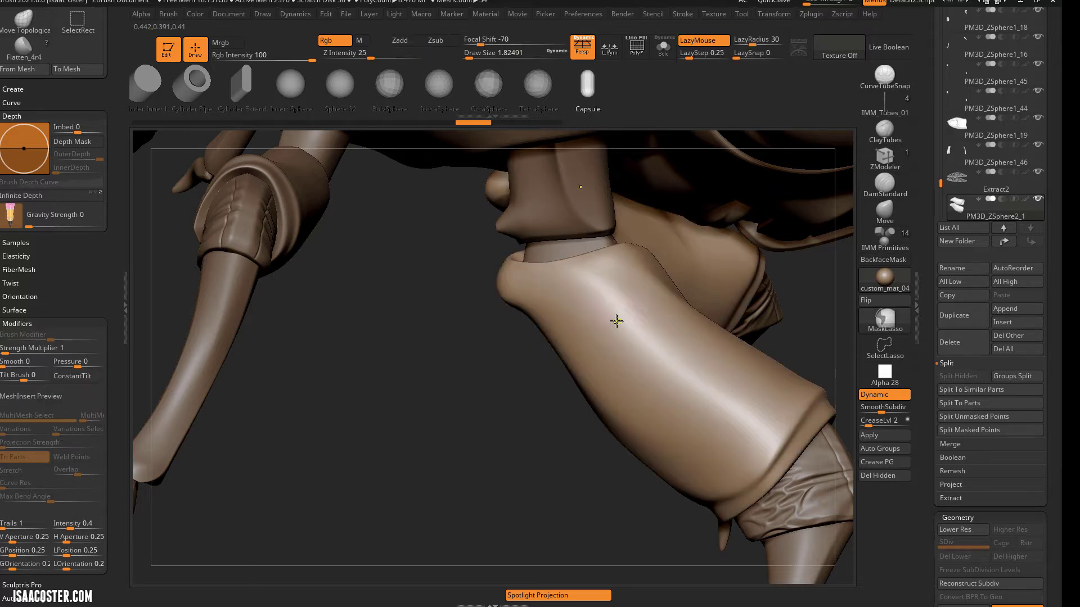
Step: Test a capsule at a draw size of about 21.6, raise the draw size to about 32.7 and undo the capsule
key(s)
mouse_move(627, 334)
mouse_down()
mouse_move(622, 318)
mouse_move(597, 338)
mouse_up()
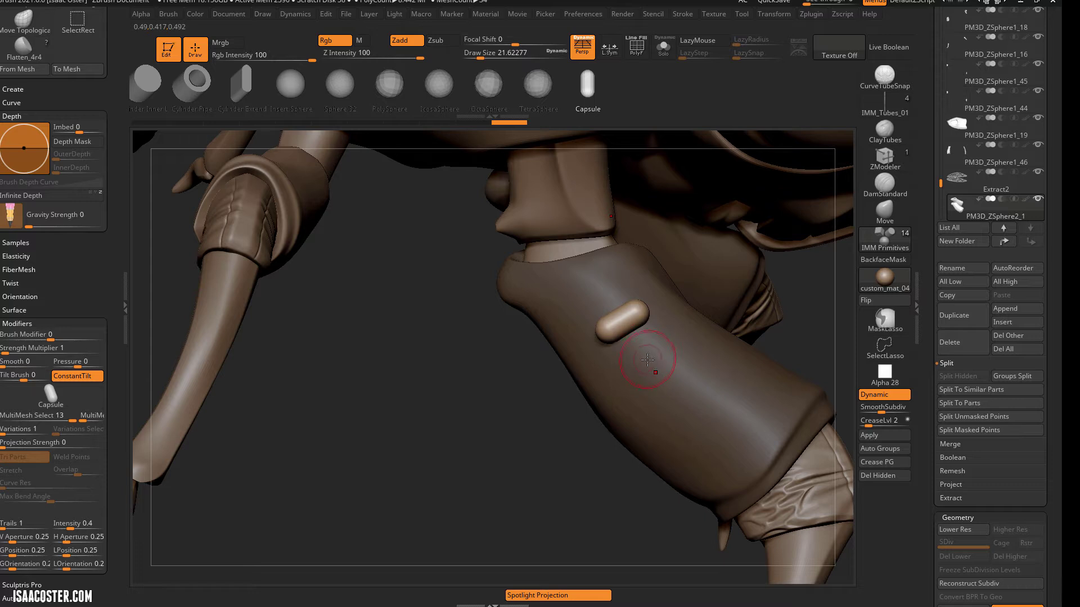
key(s)
drag(652, 359, 659, 367)
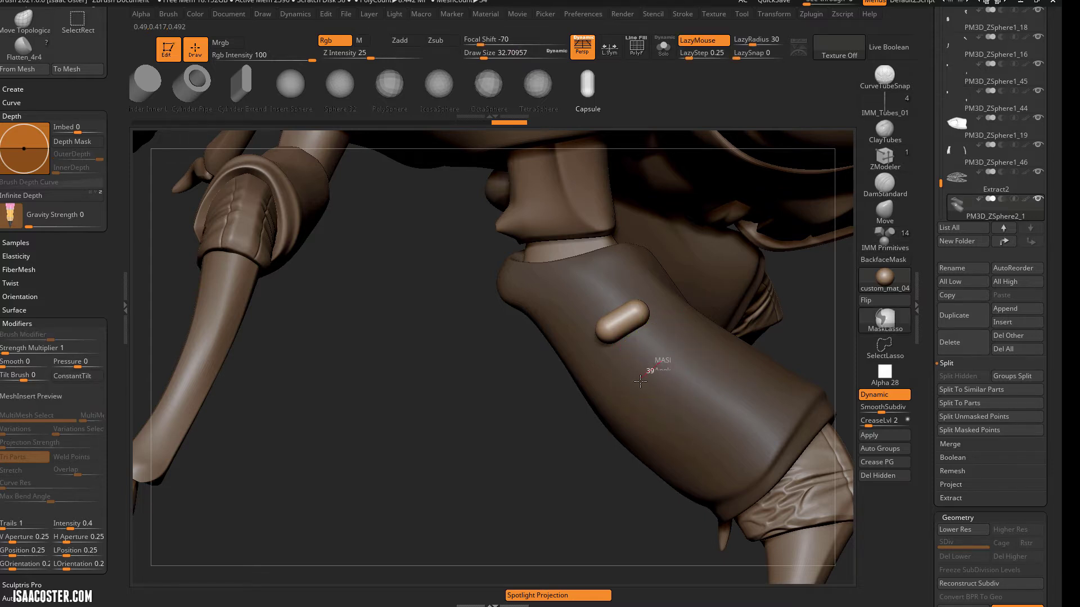
key(ctrl+i)
key(ctrl+z)
key(ctrl+z)
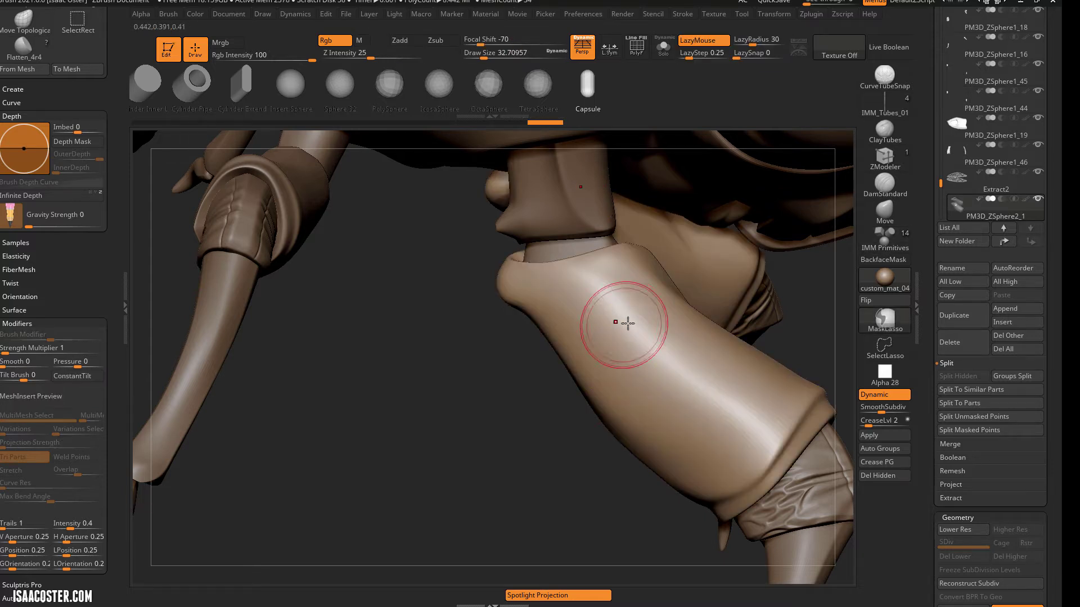
Step: Try a row of three capsules along the front upper-leg shell and undo all three
drag(627, 322, 601, 336)
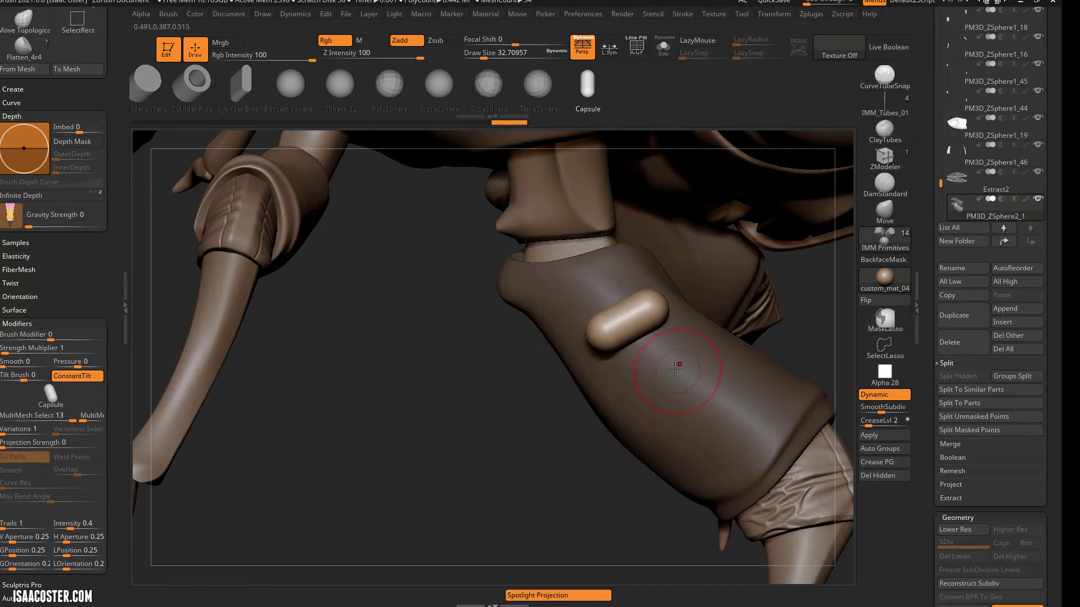
drag(679, 368, 652, 390)
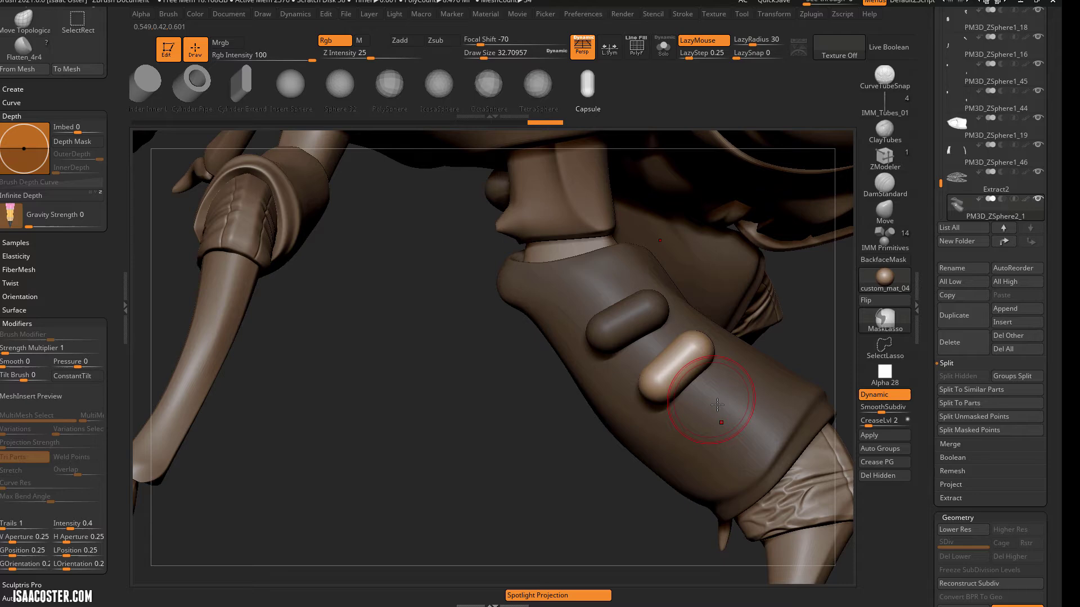
drag(725, 409, 709, 432)
drag(618, 470, 547, 459)
right_drag(547, 459, 594, 500)
key(ctrl+z)
key(ctrl+z)
key(ctrl+z)
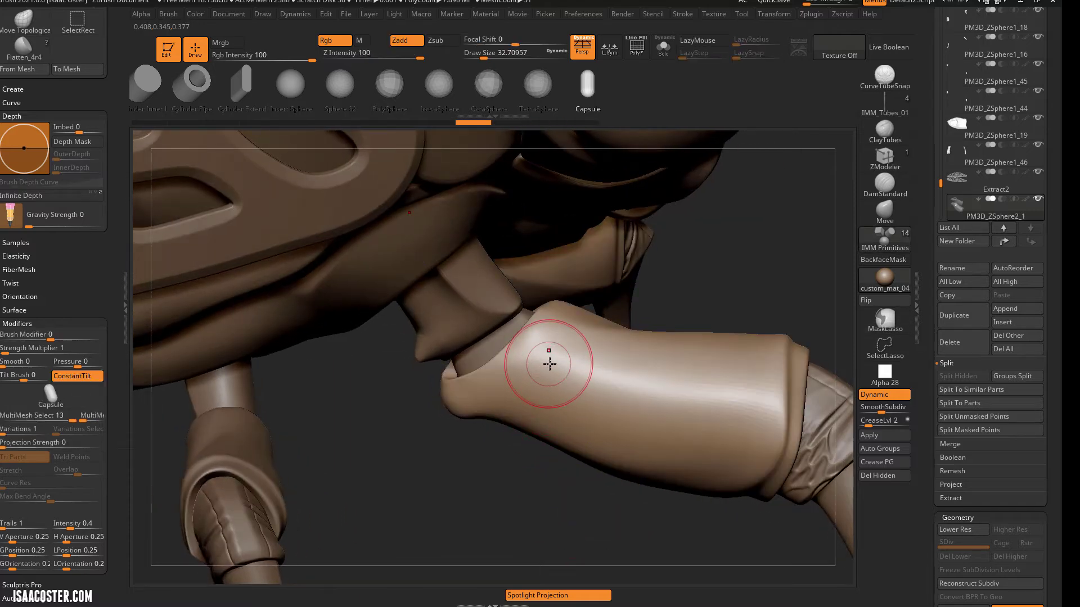
Step: Insert three capsules in a row along the outer face of the front upper-leg shell and nudge the last one into position
drag(547, 361, 535, 384)
drag(608, 382, 603, 408)
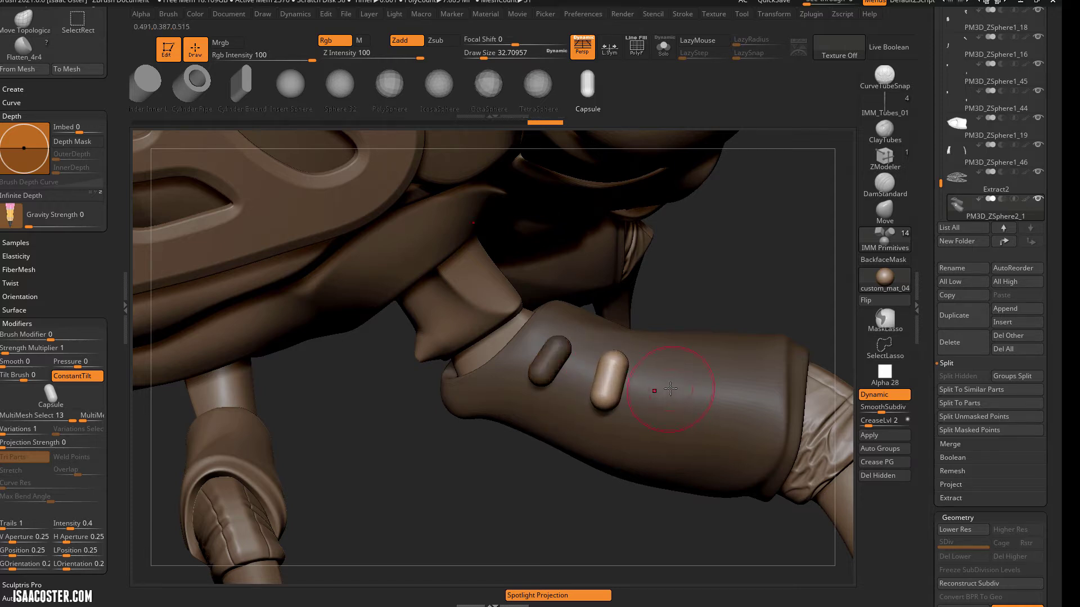
drag(671, 406, 673, 422)
key(w)
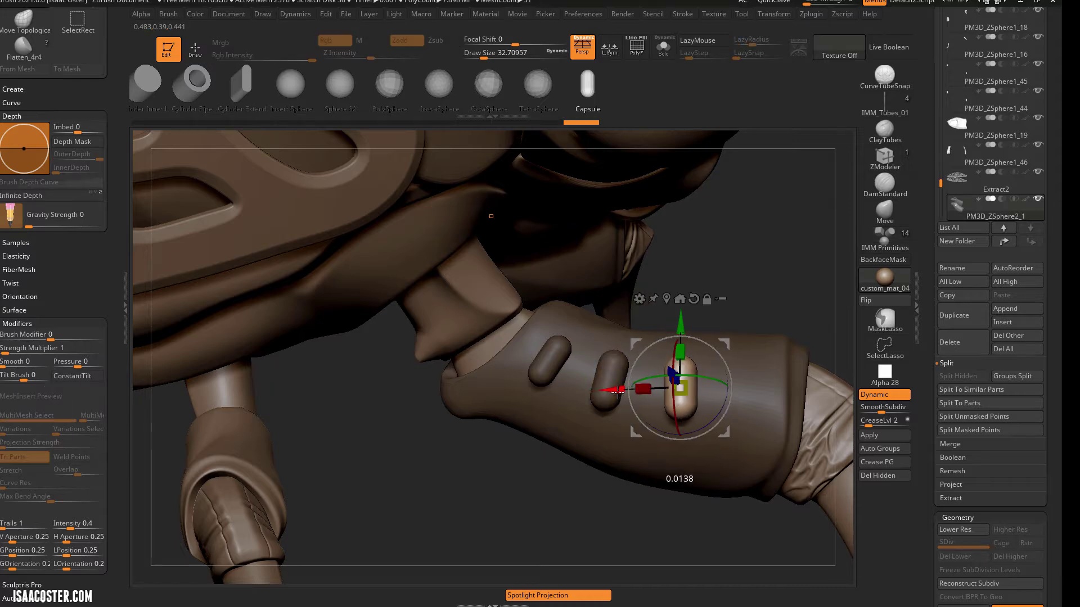
mouse_move(812, 261)
mouse_down()
mouse_move(587, 452)
mouse_move(555, 500)
mouse_move(601, 485)
mouse_up()
key(q)
drag(798, 294, 749, 342)
Step: Display the polygroup wireframe and isolate the inserted capsules
key(shift+f)
drag(759, 298, 575, 352)
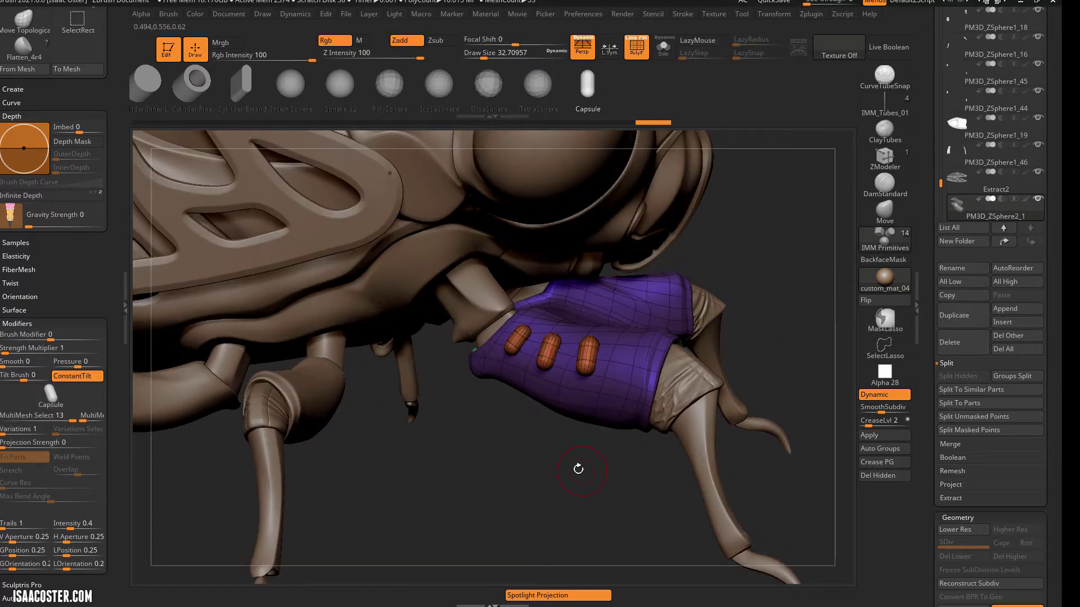
drag(579, 469, 576, 503)
ctrl+shift+click(586, 363)
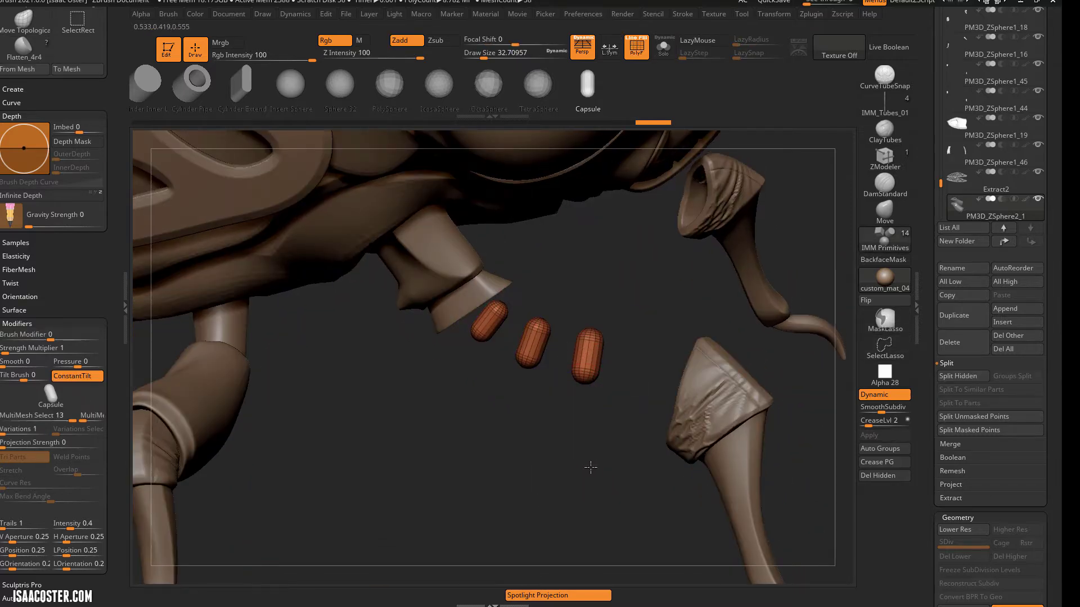
drag(590, 466, 793, 352)
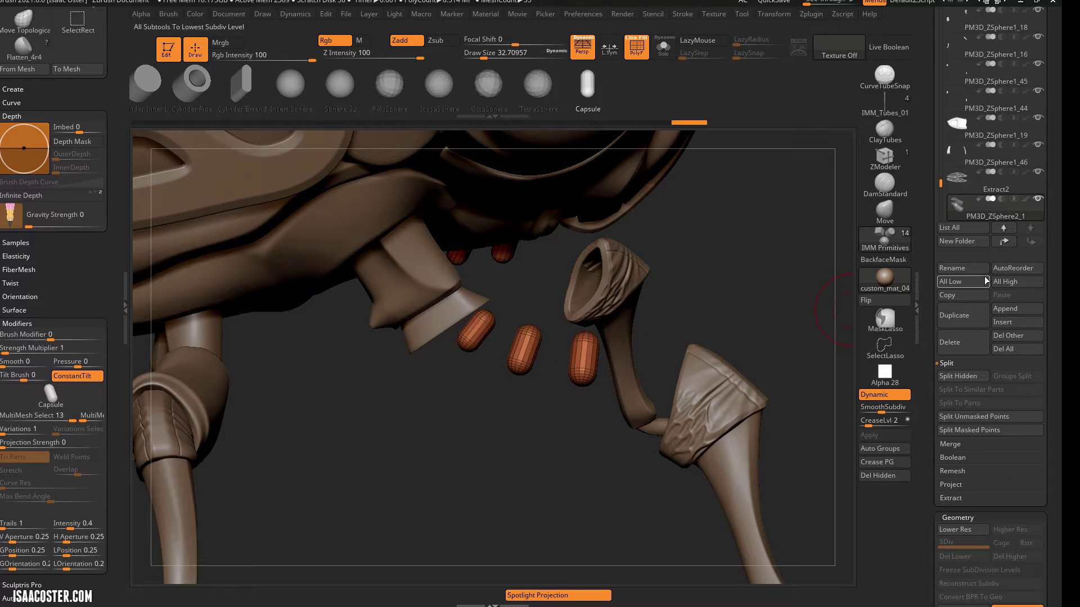
Step: Split the capsules from the front upper-leg shells into their own subtool and turn off the wireframe
click(963, 377)
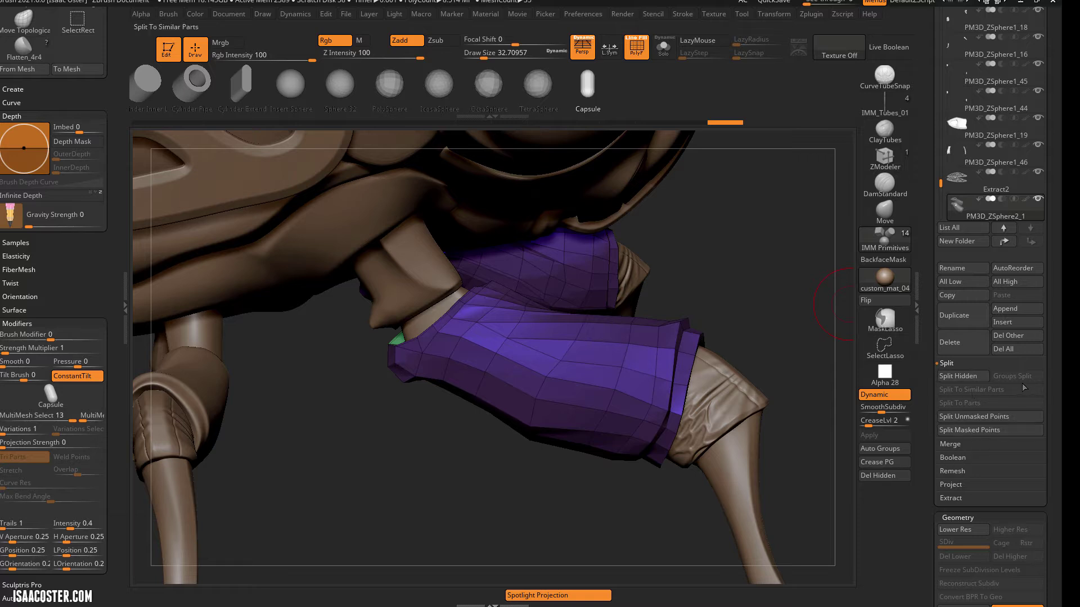
drag(785, 284, 844, 304)
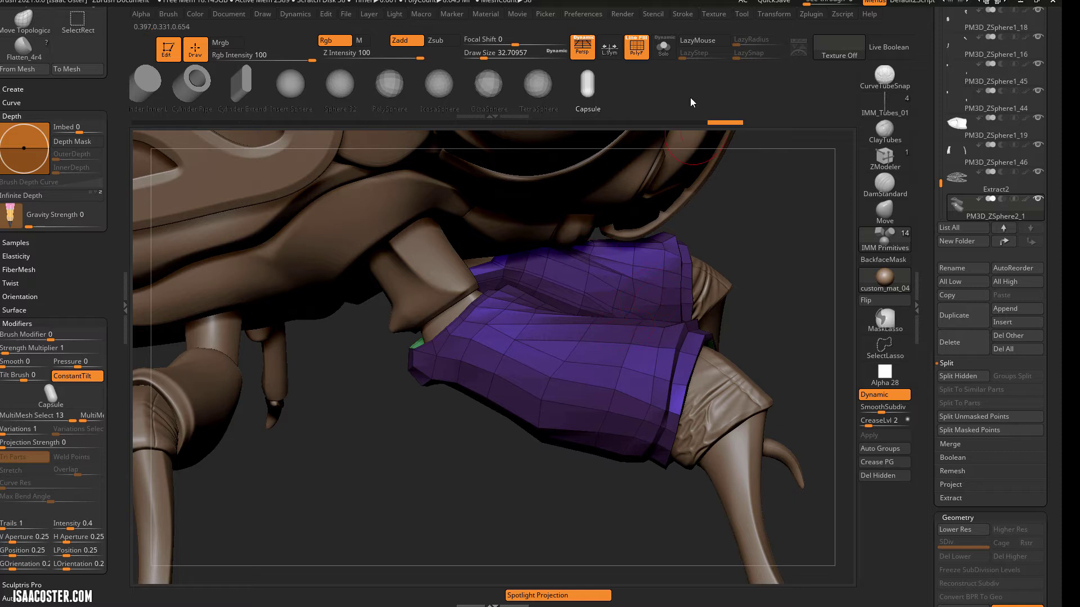
click(663, 50)
drag(698, 236, 731, 183)
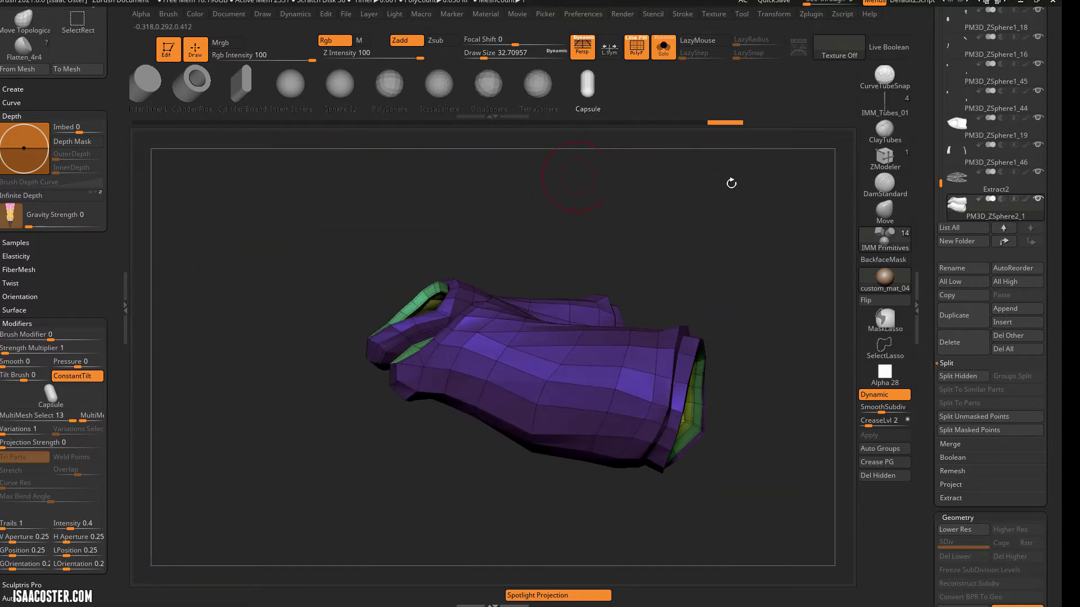
click(664, 50)
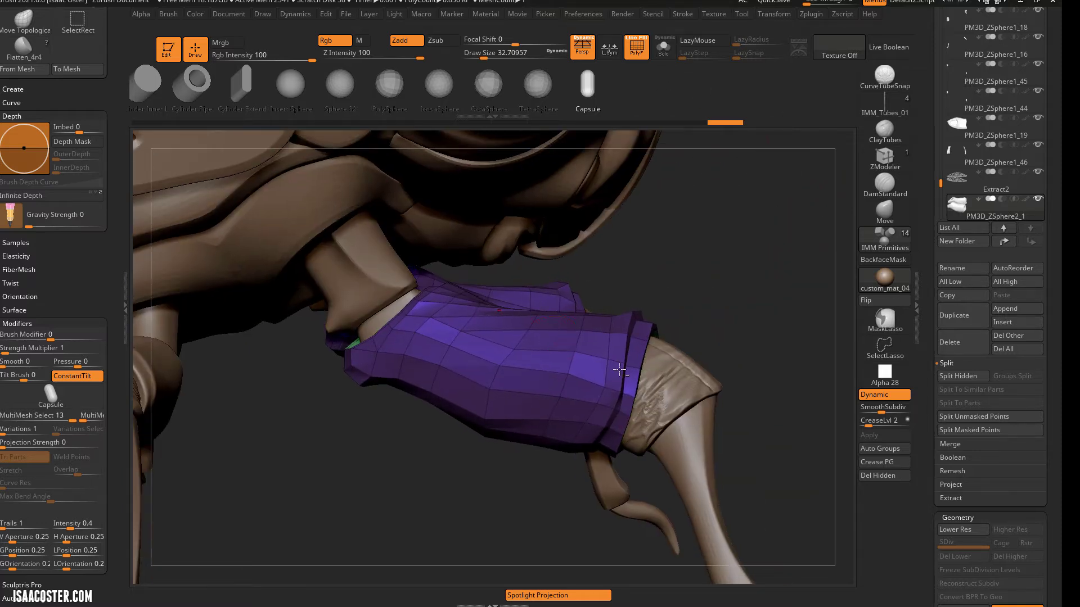
drag(763, 259, 827, 282)
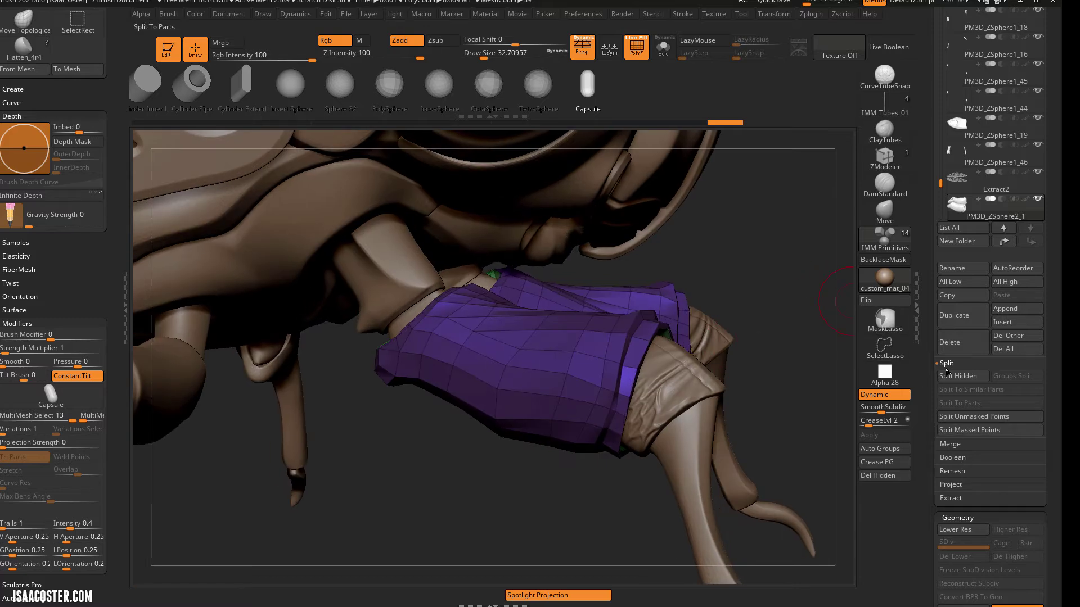
click(962, 377)
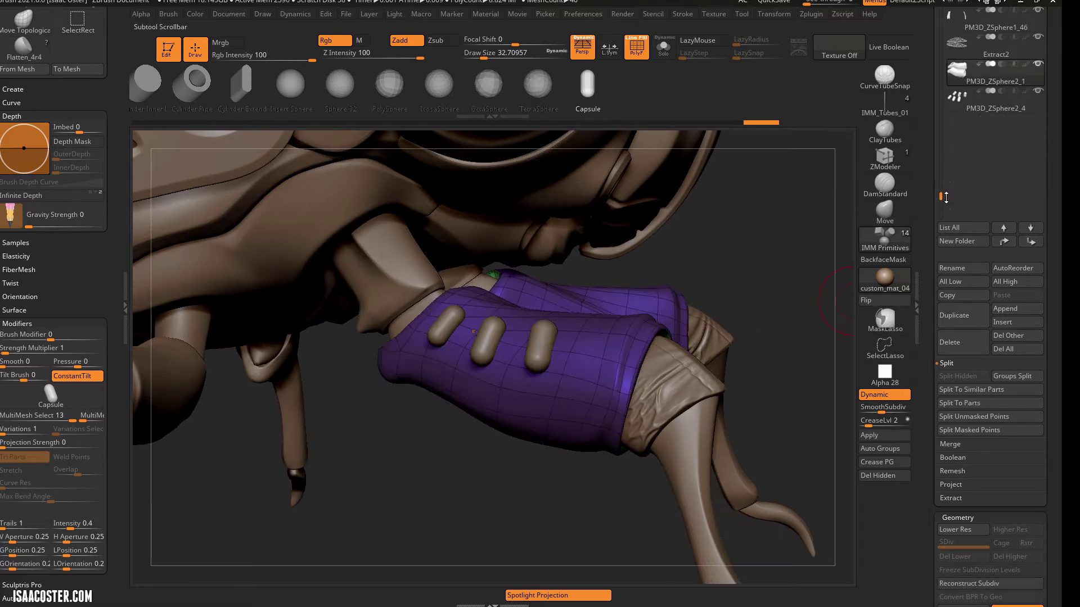
key(shift+f)
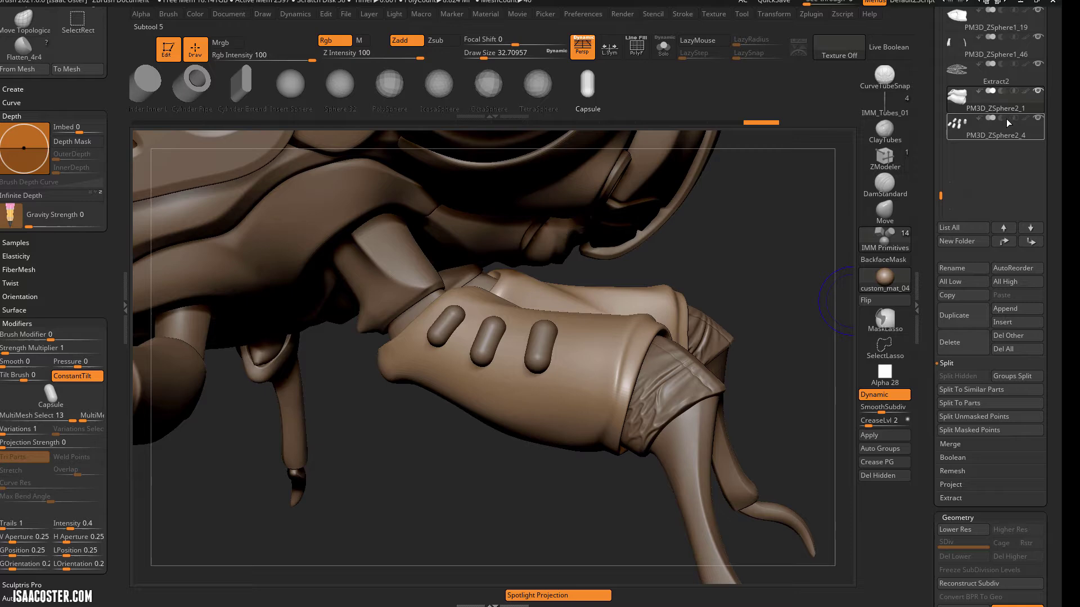
Step: Set the capsule subtool PM3D_ZSphere2_4 to subtract and enable Live Boolean to cut slots into the leg shells
mouse_move(1011, 116)
click(908, 56)
drag(747, 236, 785, 251)
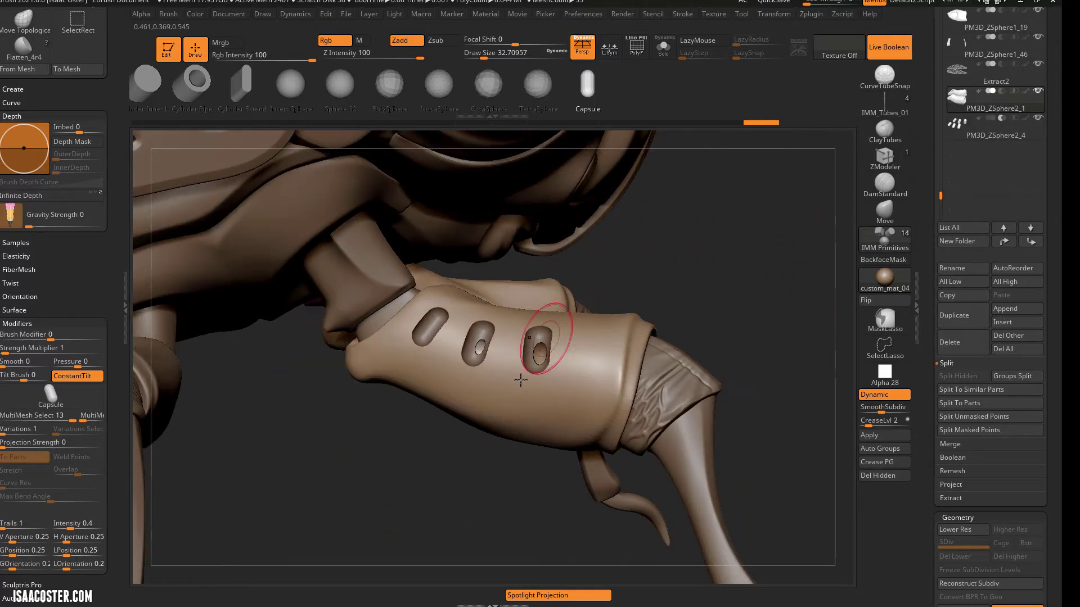
right_click(476, 474)
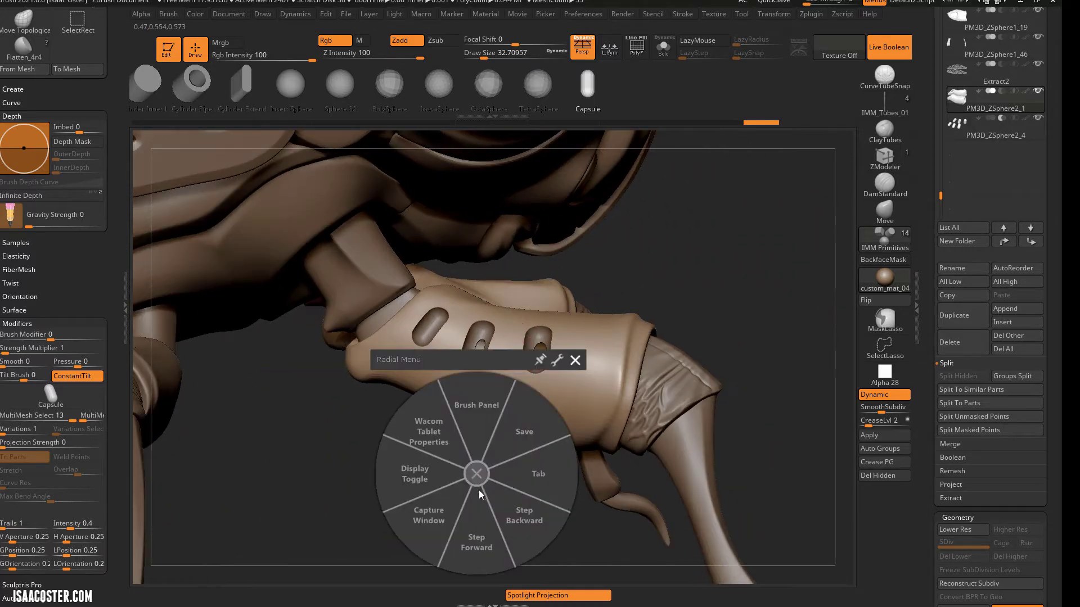
Step: Examine the slots cut into the front leg shells in solo view and with the wireframe displayed
click(663, 48)
alt+drag(721, 208, 667, 169)
key(shift+f)
click(663, 47)
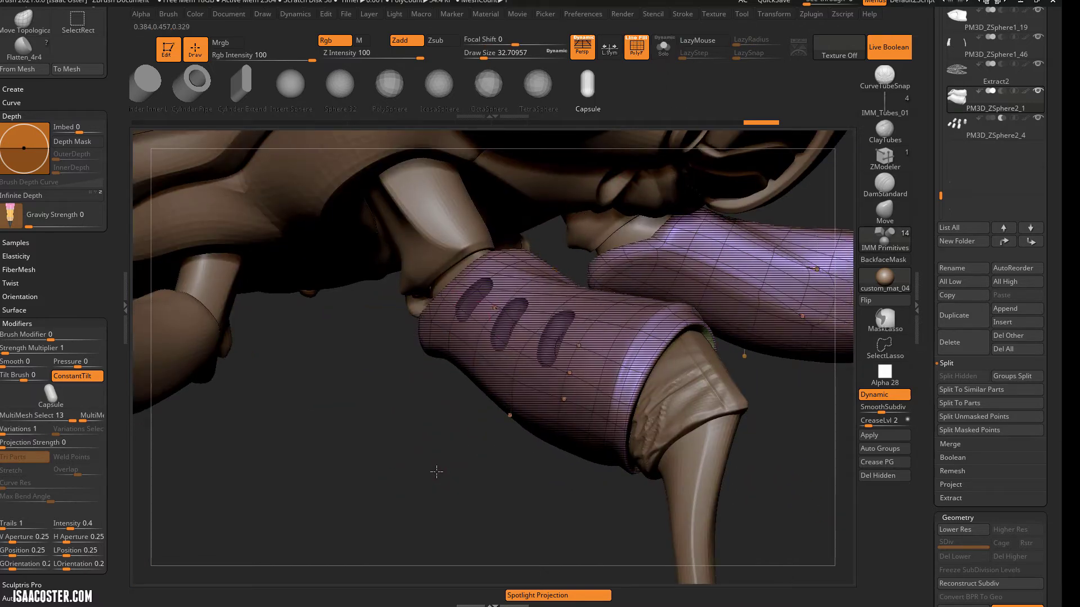
key(shift+f)
drag(440, 486, 432, 482)
Step: Reduce the brush draw size to about 8.4
key(s)
mouse_move(436, 484)
mouse_down()
mouse_move(429, 501)
mouse_move(409, 502)
mouse_up()
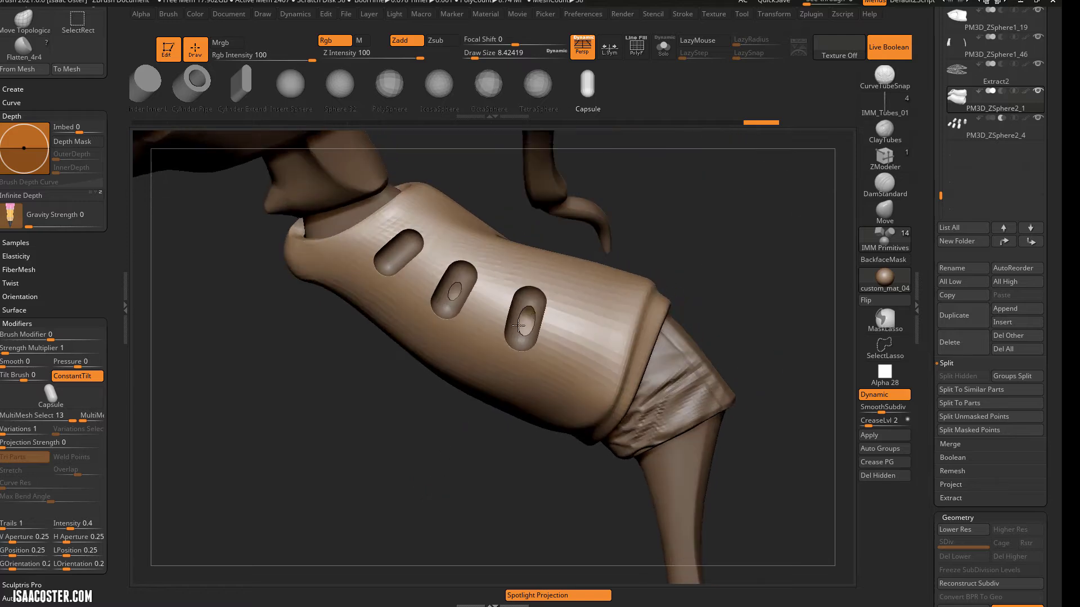
Step: Select the capsule subtool PM3D_ZSphere2_4 and nudge the capsules slightly outward to adjust how deep the slots cut into the leg shell
alt+click(540, 295)
key(w)
drag(735, 258, 740, 162)
drag(531, 250, 531, 248)
drag(689, 236, 669, 171)
key(shift+f)
key(shift+f)
key(q)
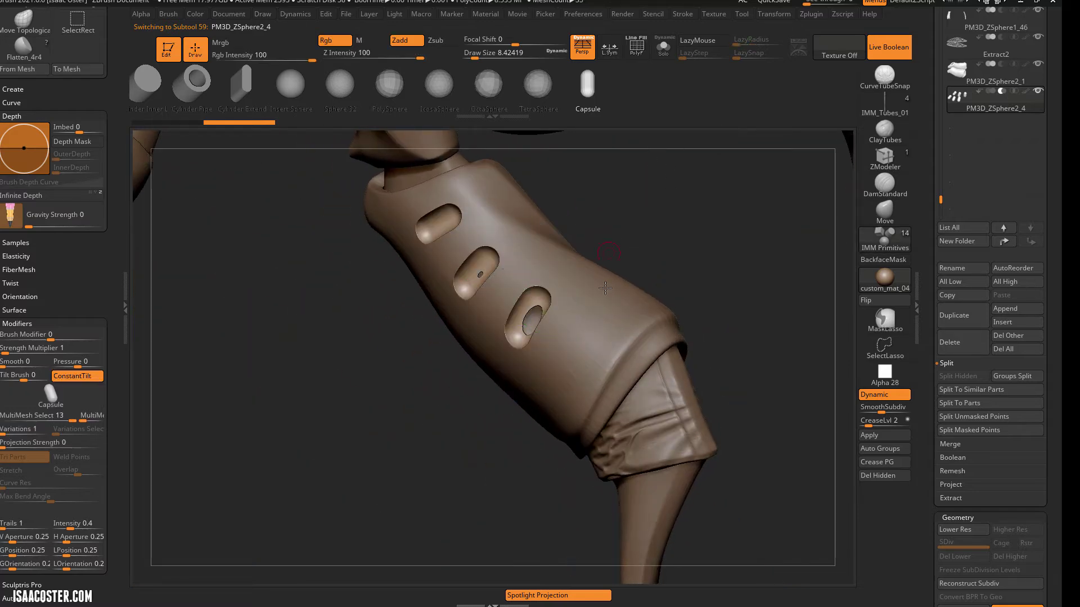
Step: Isolate the leg shells PM3D_ZSphere2_1, thicken their walls by inflating the inner polygroup with ZModeler, and show the whole model again
alt+click(609, 307)
click(670, 49)
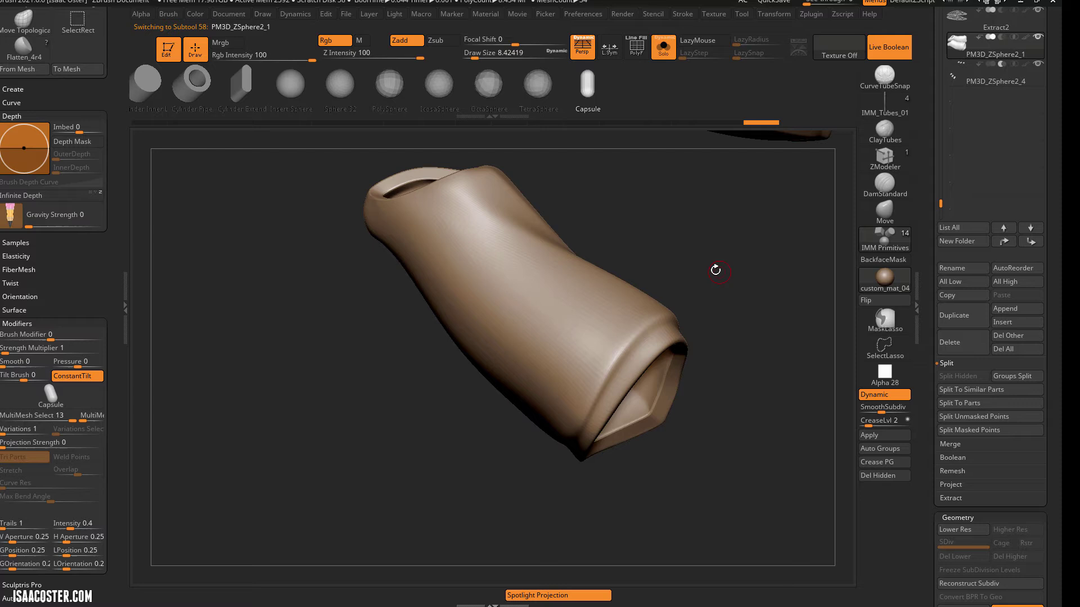
drag(716, 270, 671, 407)
key(shift+f)
drag(662, 494, 818, 181)
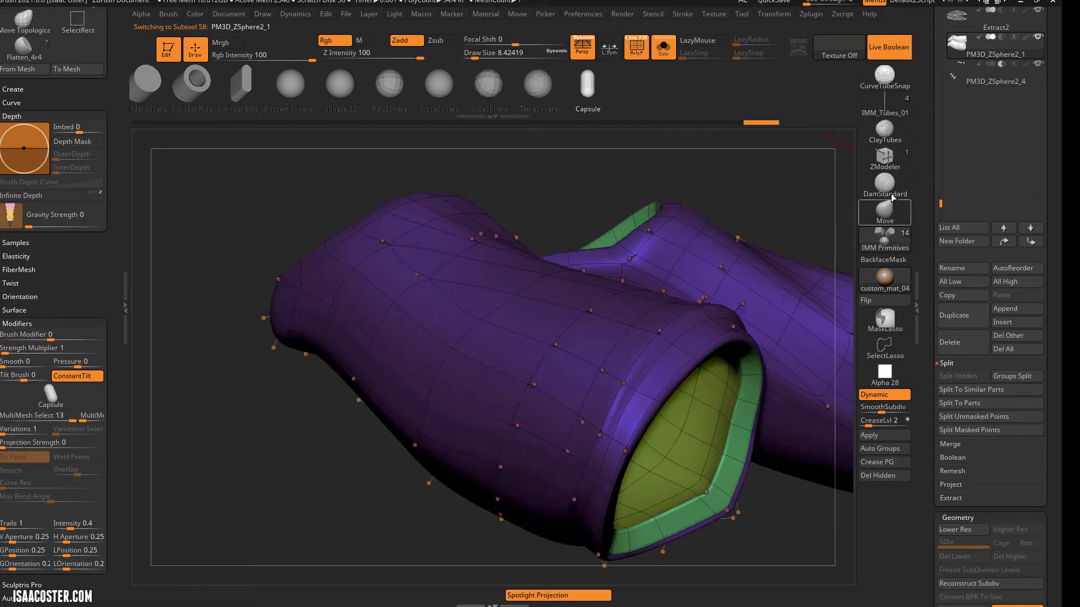
click(884, 158)
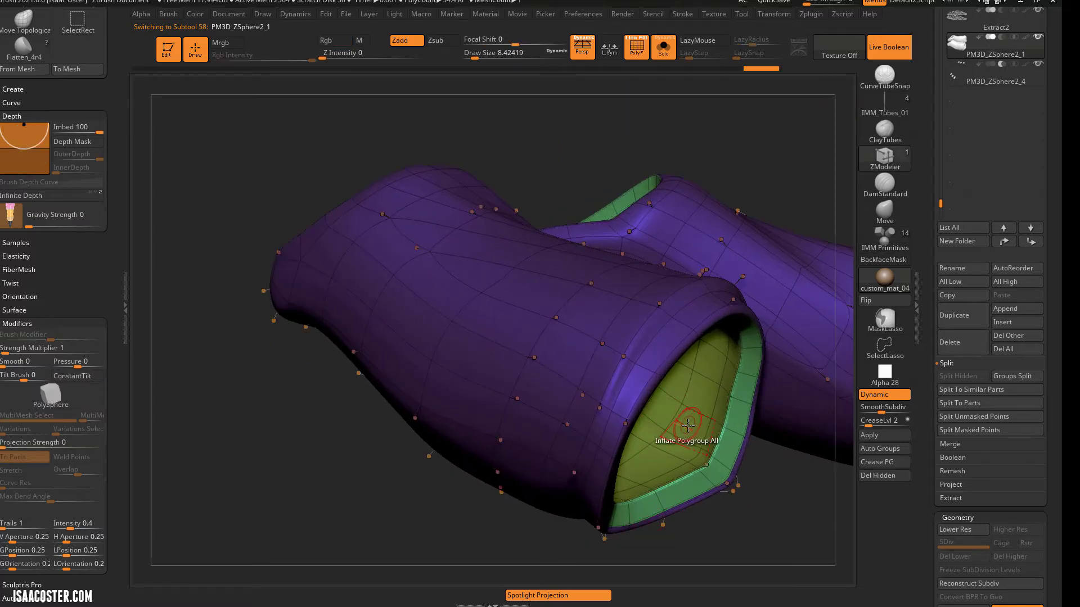
drag(688, 426, 661, 388)
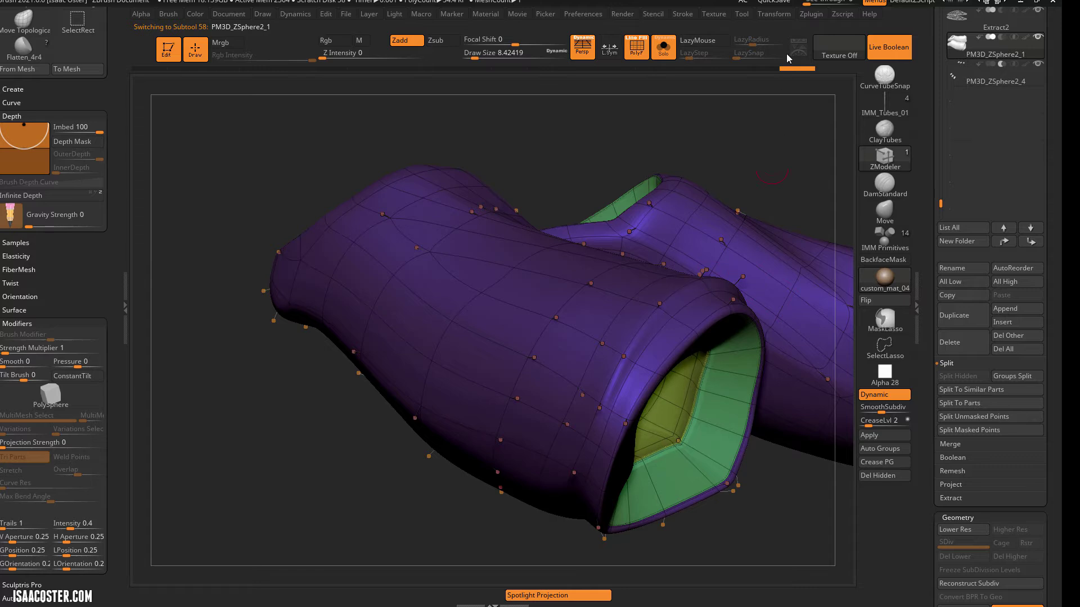
click(666, 48)
key(shift+f)
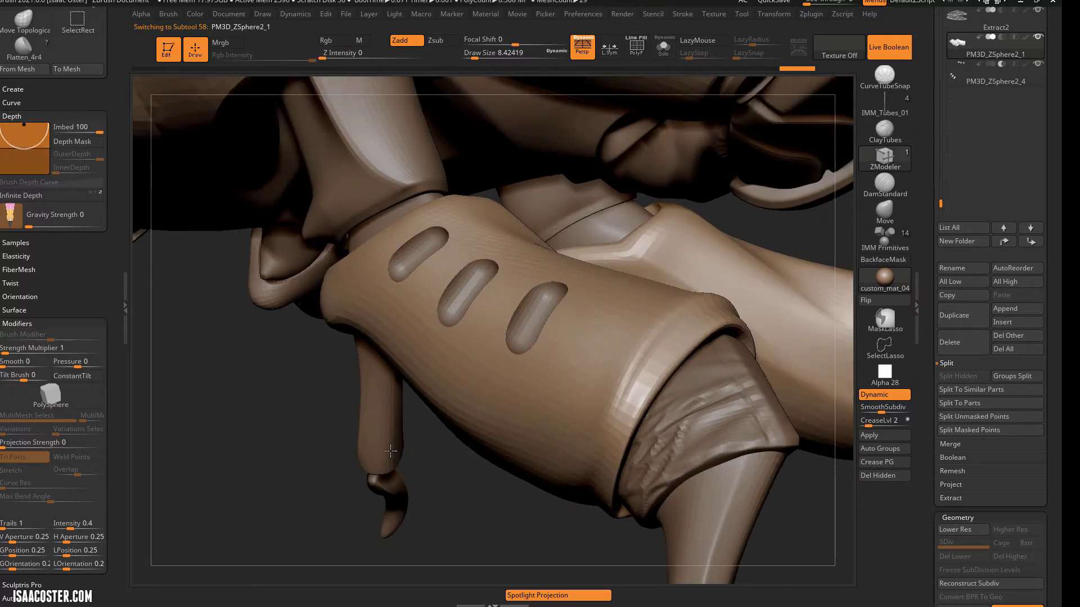
Step: Insert a row of three capsules on the opposite front leg's shell with IMM Primitives and clear the mask
alt+drag(338, 450, 429, 472)
alt+drag(799, 332, 739, 279)
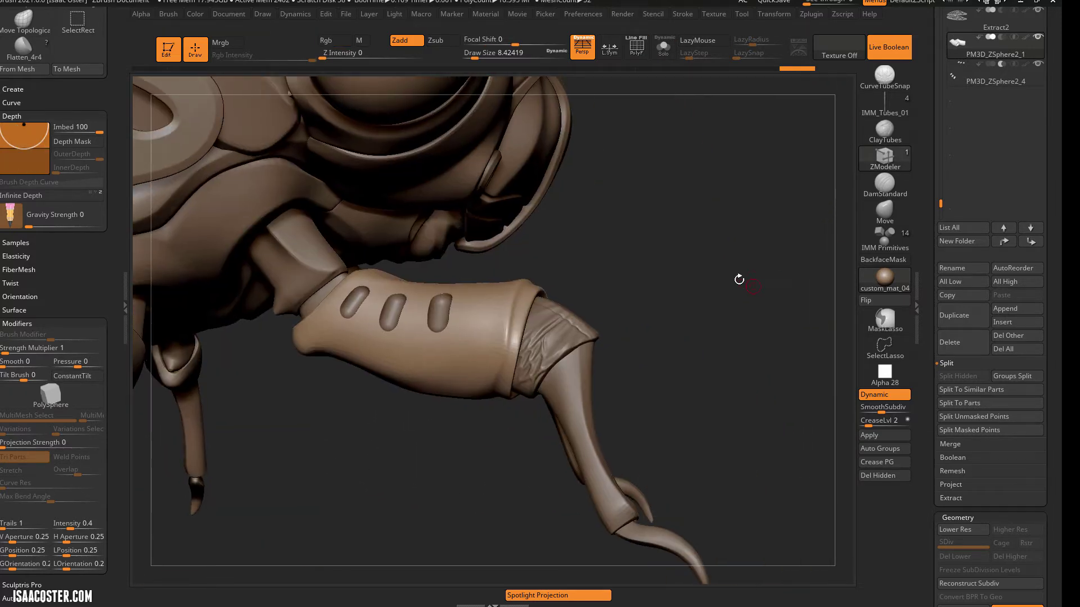
right_drag(739, 279, 757, 248)
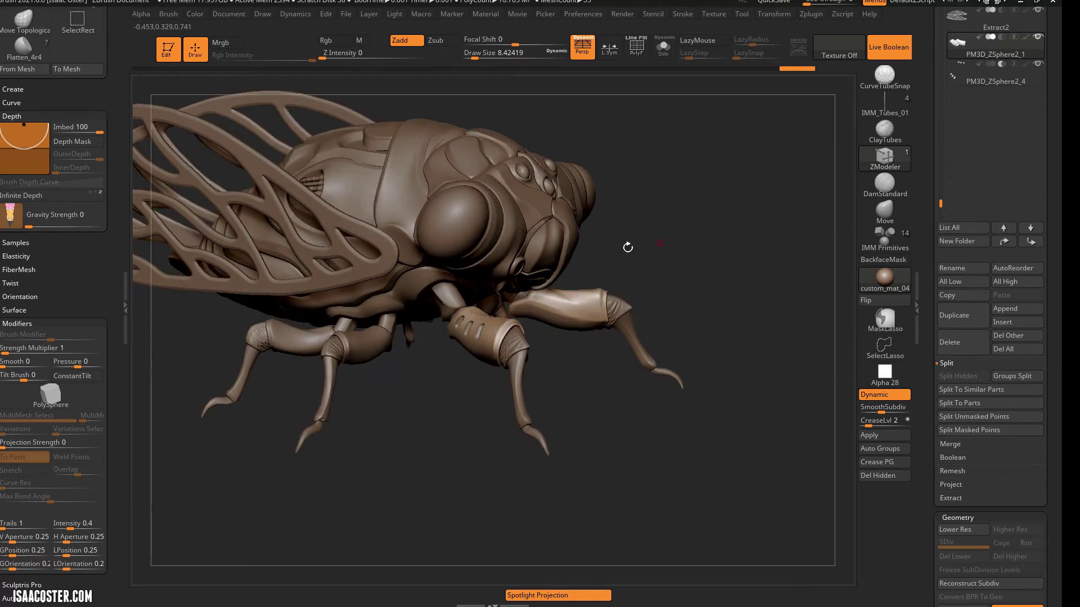
right_drag(628, 247, 495, 269)
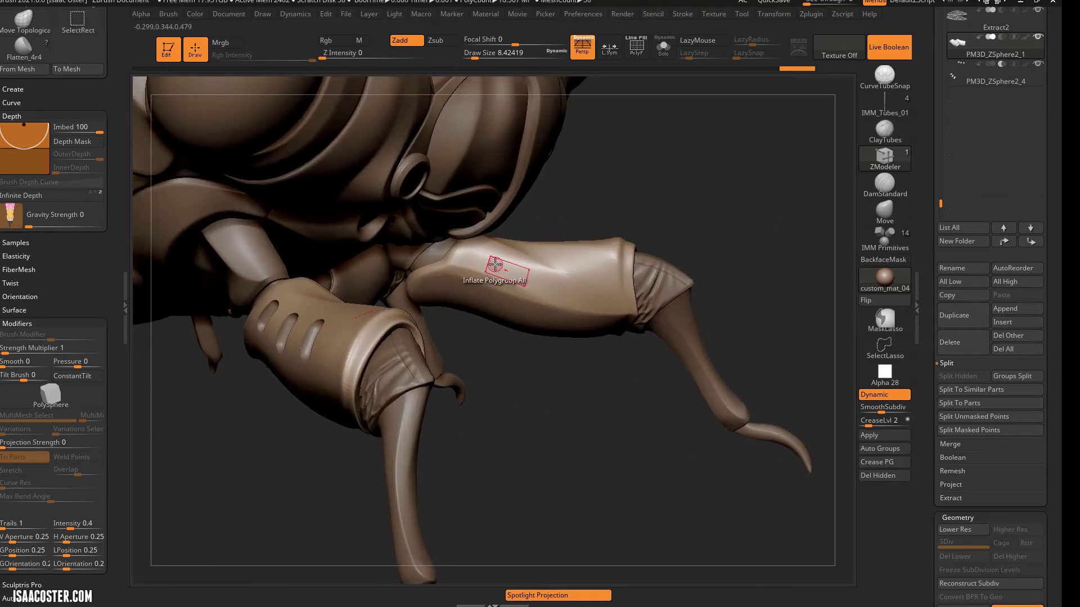
click(870, 245)
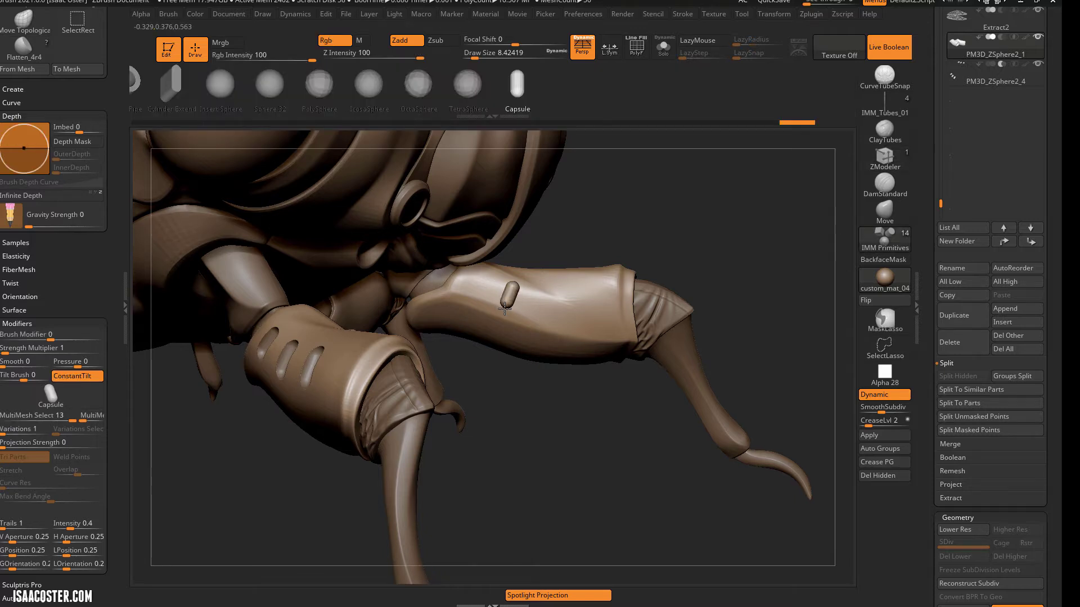
drag(543, 301, 543, 300)
ctrl+right_drag(616, 240, 613, 315)
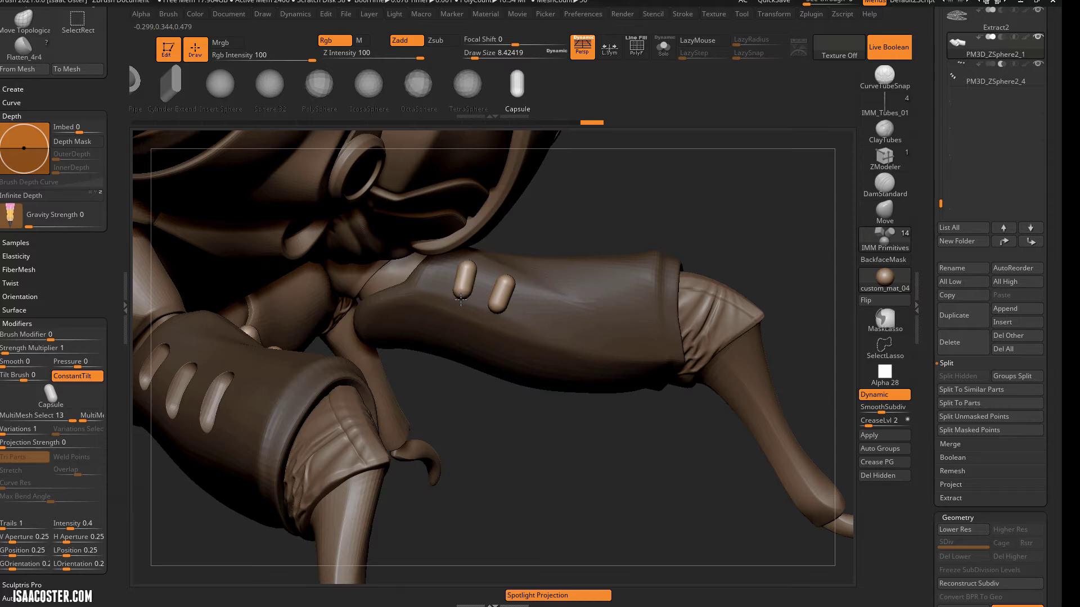
drag(515, 308, 515, 308)
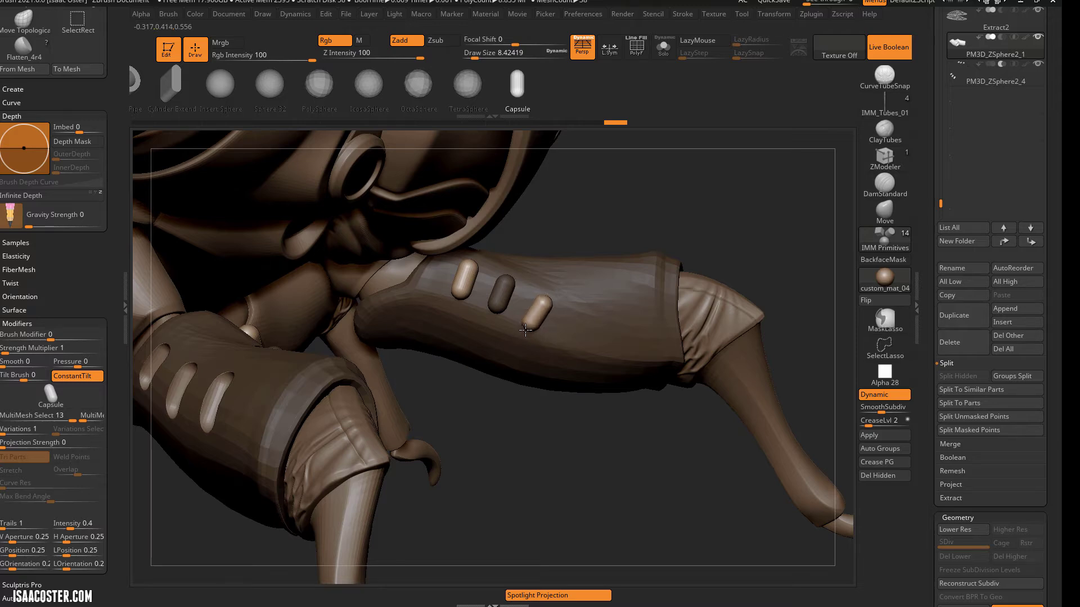
drag(538, 374, 538, 374)
drag(529, 460, 464, 436)
ctrl+drag(655, 419, 675, 431)
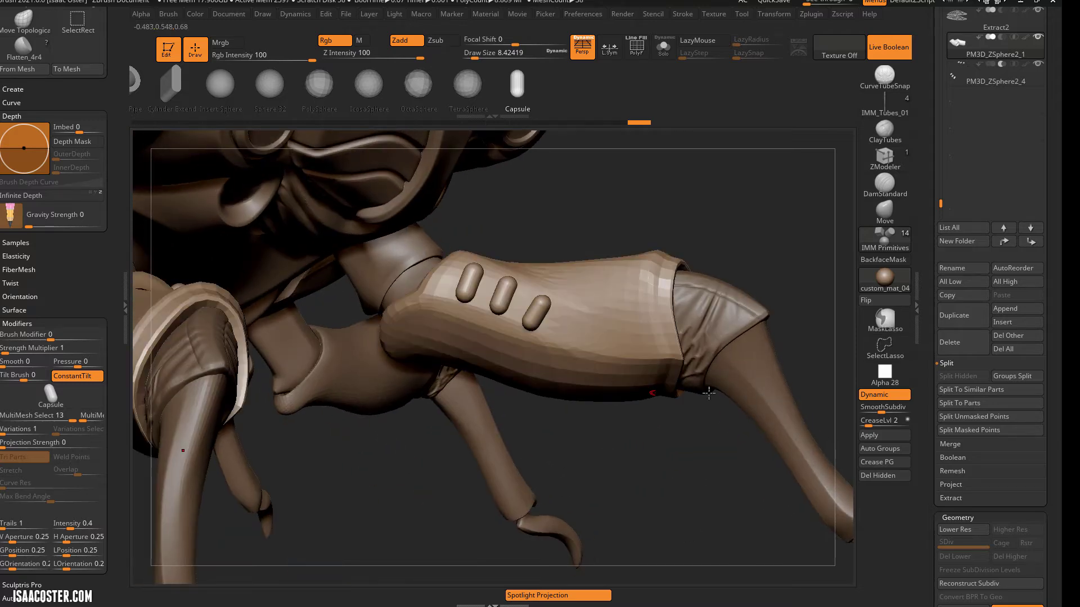
Step: Isolate the three new capsules by their polygroup and split them from the leg shells into their own subtool
key(shift+f)
ctrl+shift+click(545, 307)
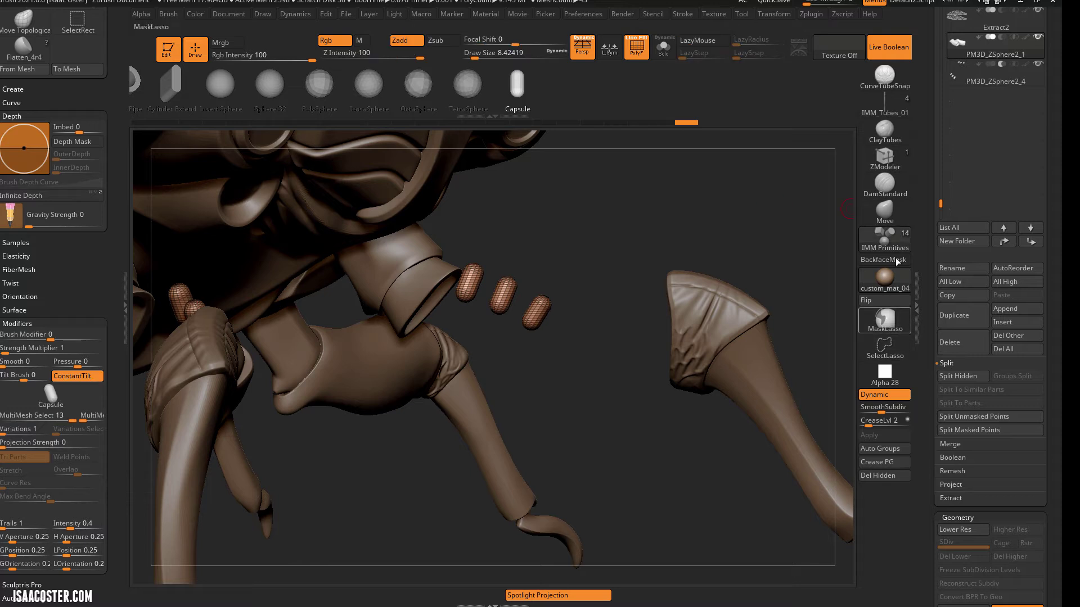
click(963, 376)
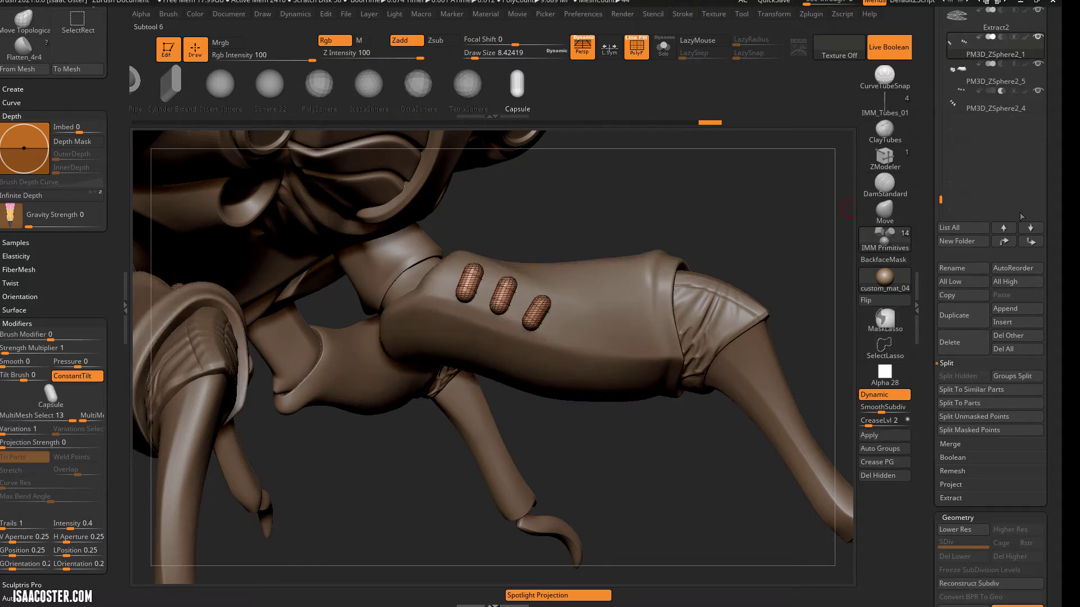
Step: Move the capsule subtool PM3D_ZSphere2_1 below the shells PM3D_ZSphere2_5, set it to subtract, and turn off the wireframe
click(1030, 240)
drag(923, 106, 923, 148)
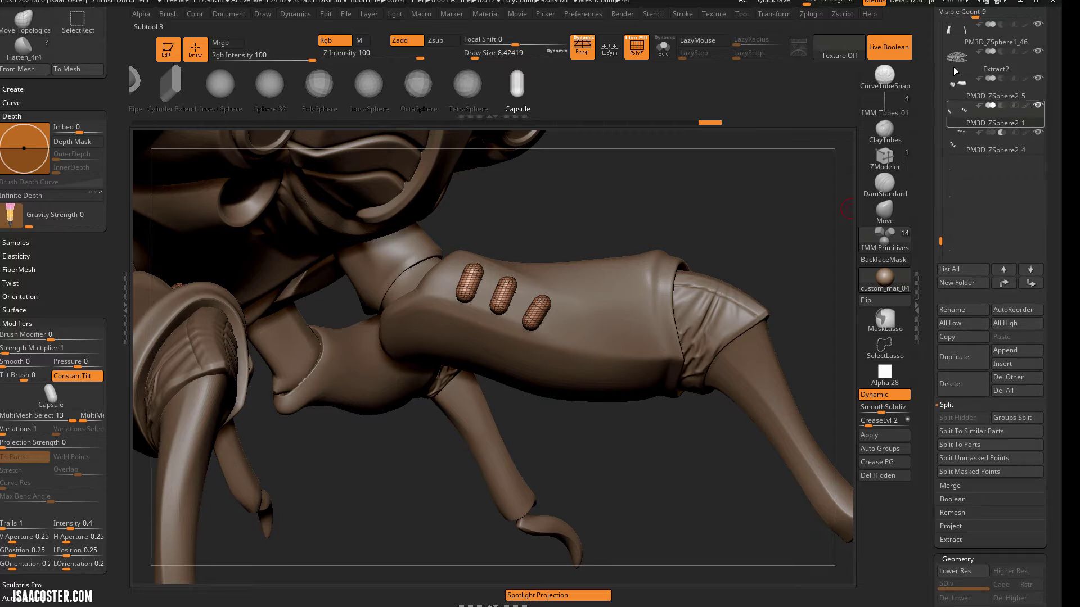
click(963, 84)
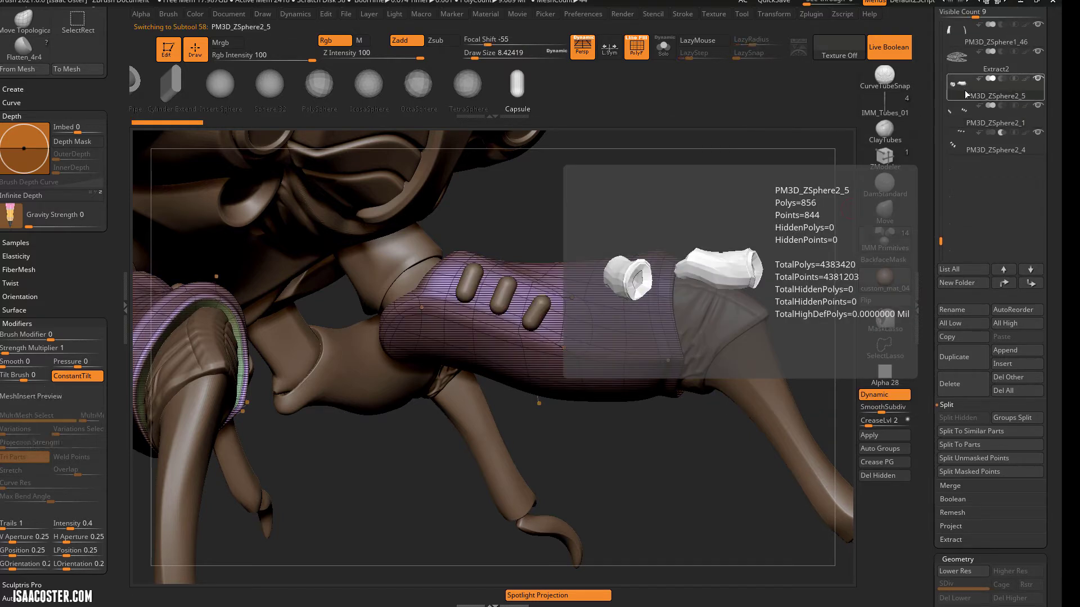
key(shift+f)
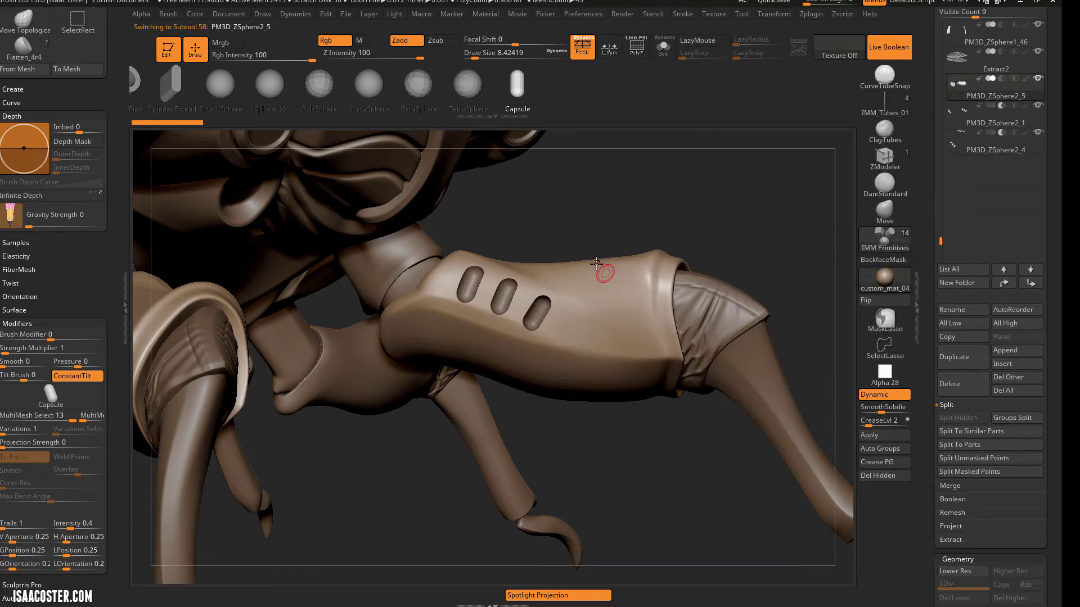
Step: Select the capsule subtool PM3D_ZSphere2_1 and mask all of it except the capsule nearest the knee for gizmo editing
drag(643, 176, 652, 200)
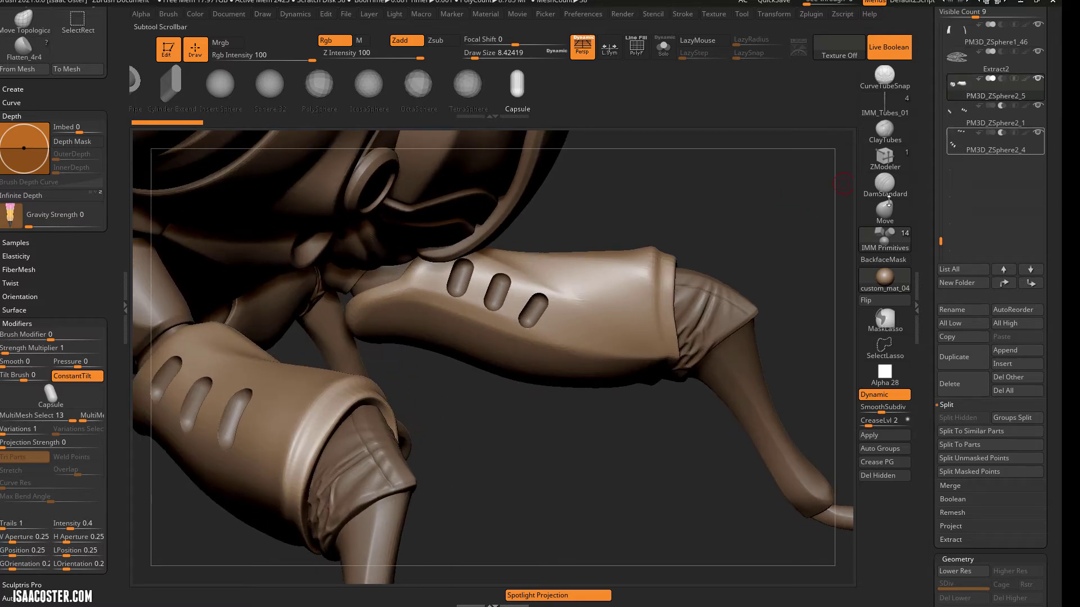
alt+drag(756, 212, 585, 294)
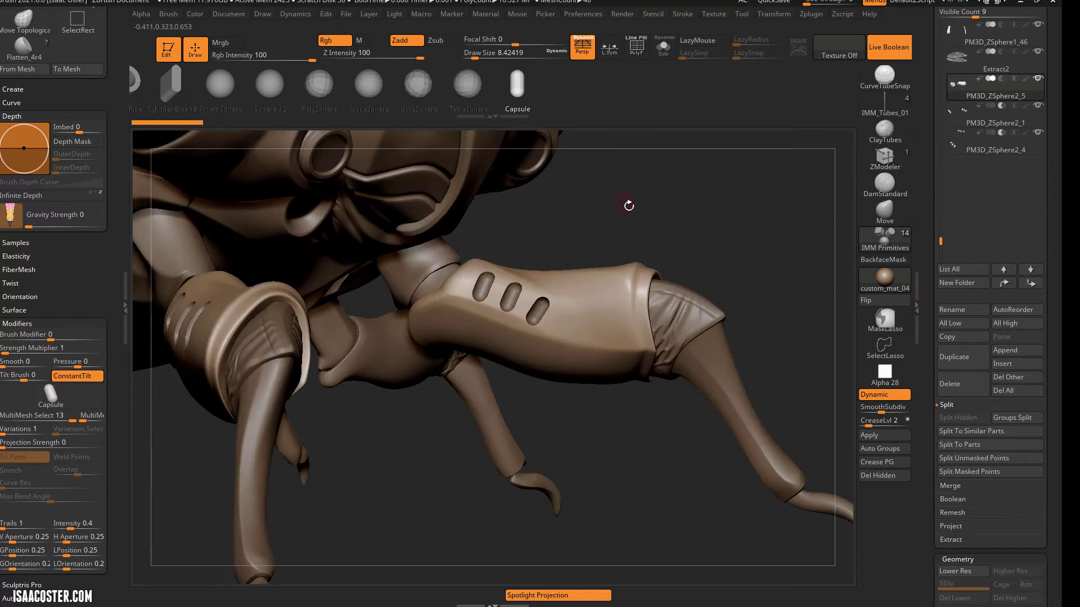
drag(629, 205, 568, 281)
alt+click(535, 322)
mouse_move(557, 408)
ctrl+mouse_down()
mouse_move(575, 376)
mouse_move(558, 257)
mouse_move(504, 352)
ctrl+mouse_up()
key(w)
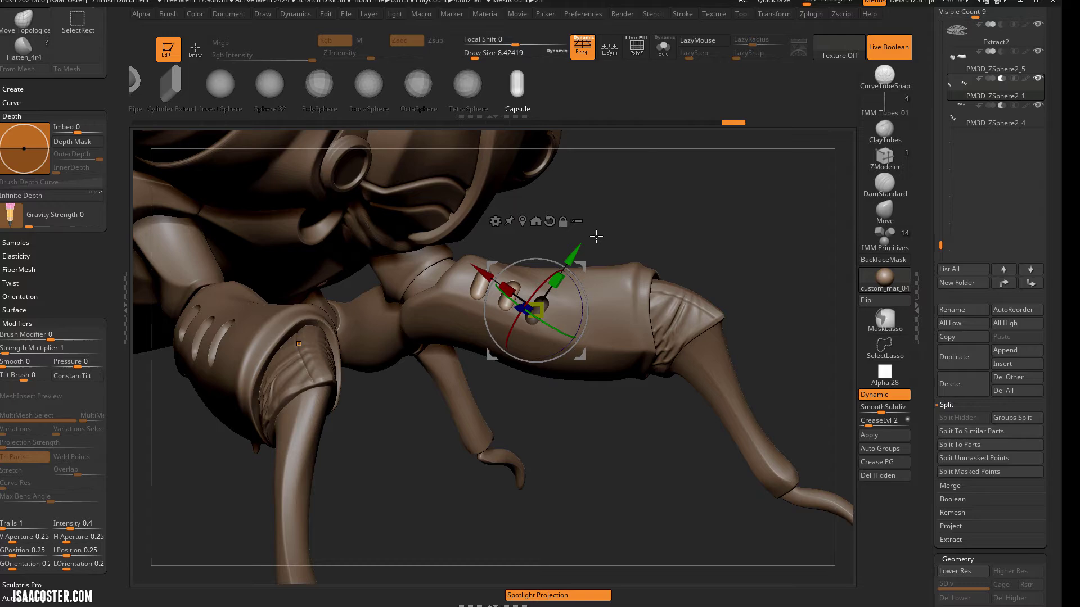
mouse_move(644, 201)
alt+mouse_down()
mouse_move(636, 264)
mouse_move(580, 248)
mouse_move(647, 199)
mouse_move(628, 201)
alt+mouse_up()
ctrl+click(624, 207)
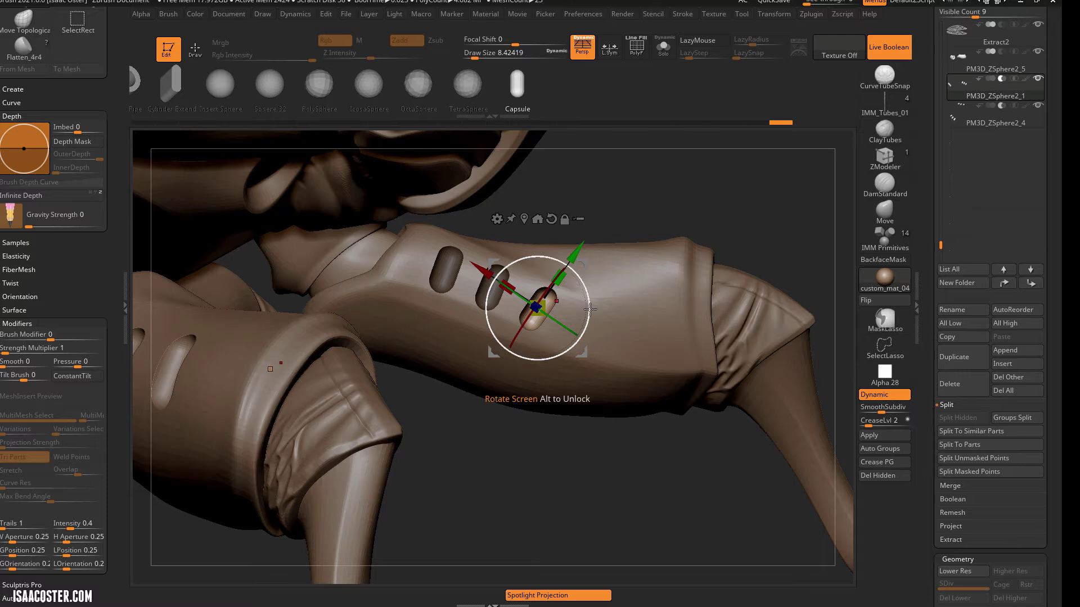
Step: Enable local symmetry and scale the unmasked capsule nearest the knee to about 0.95
drag(589, 308, 588, 306)
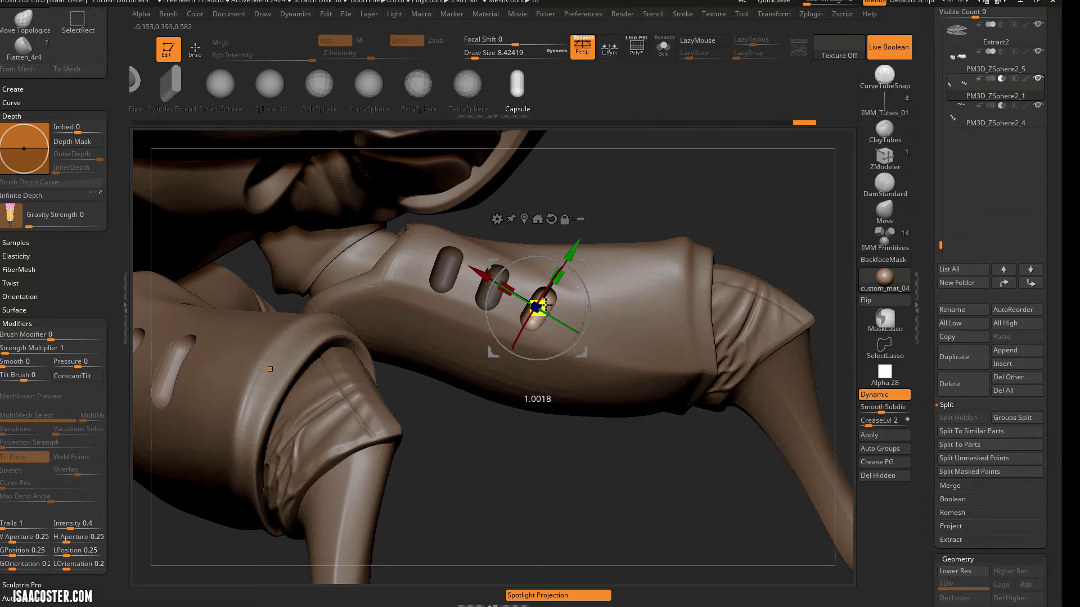
drag(538, 307, 538, 307)
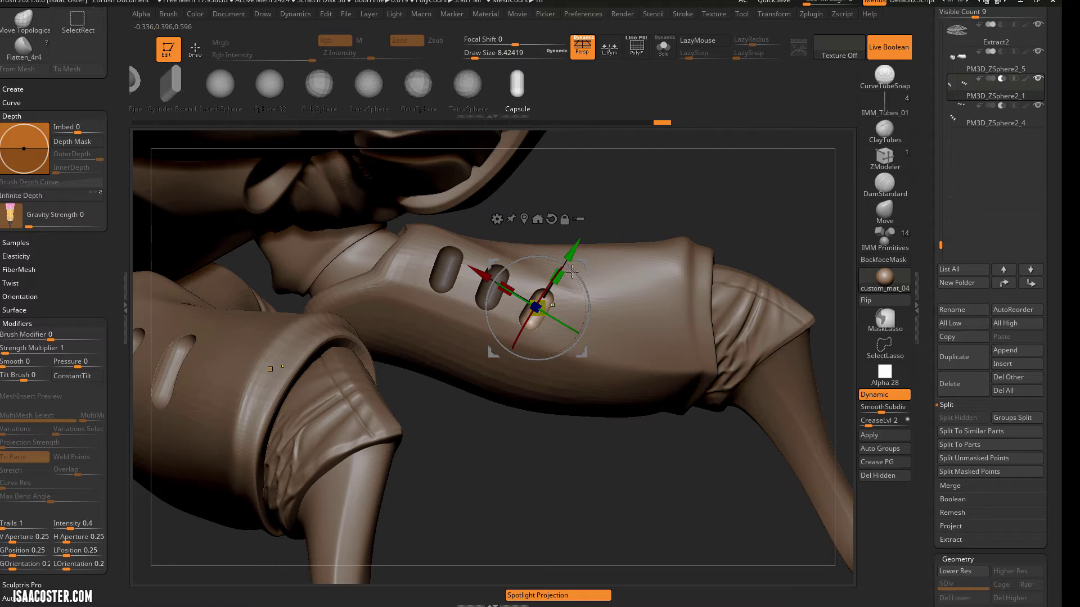
click(612, 53)
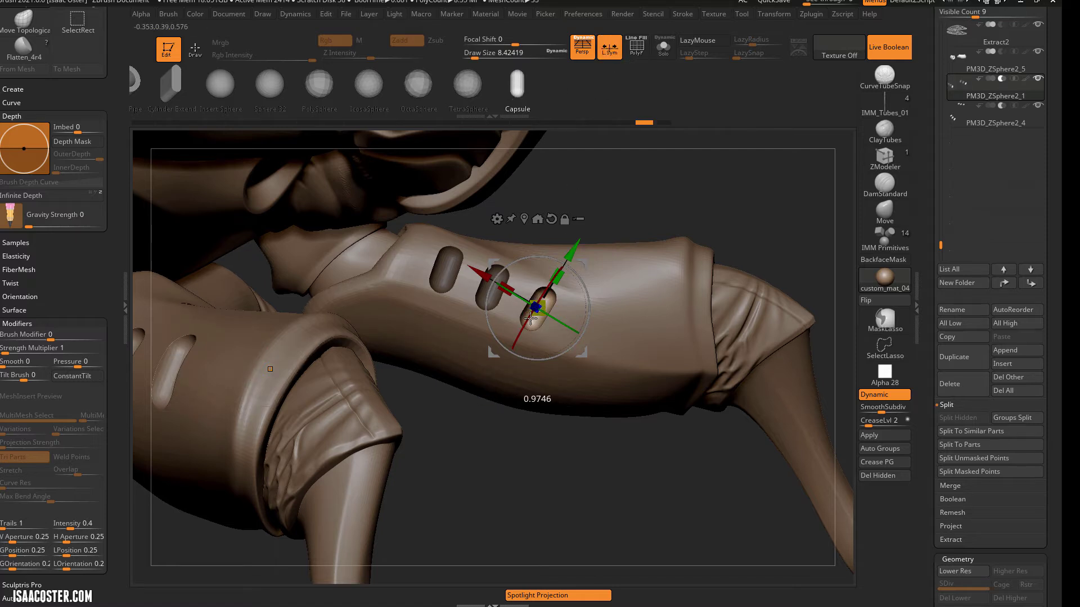
drag(536, 307, 537, 307)
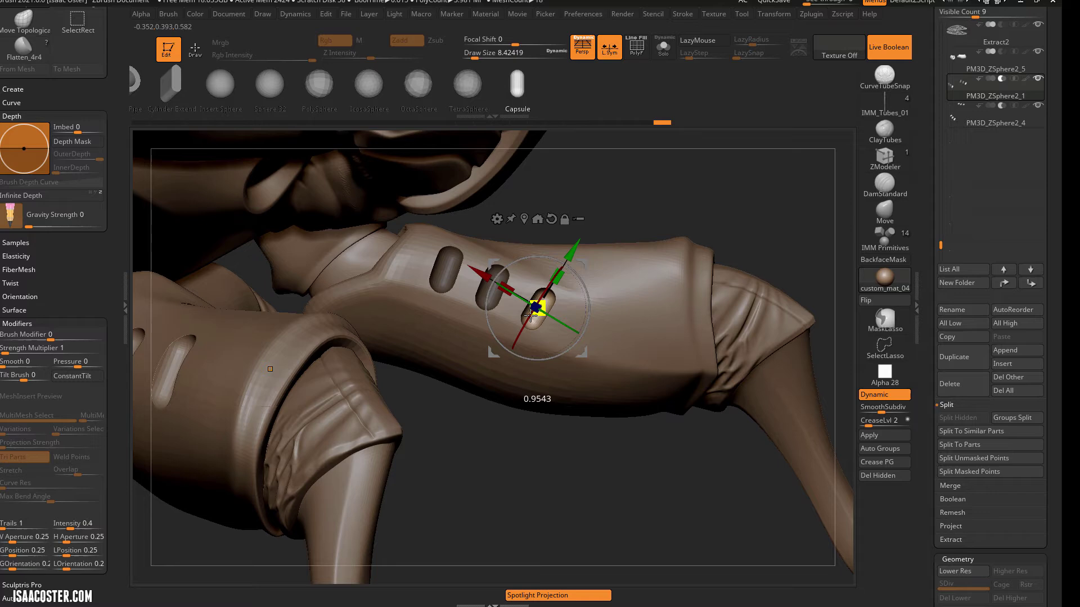
Step: Mask all but the middle capsule, fine-tune its fit in the shell with the gizmo, and clear the mask
drag(600, 465, 540, 390)
key(q)
mouse_move(523, 446)
mouse_down()
mouse_move(523, 424)
mouse_move(524, 444)
mouse_move(490, 412)
mouse_move(478, 382)
mouse_move(521, 270)
mouse_move(488, 242)
mouse_move(480, 294)
mouse_up()
ctrl+click(588, 225)
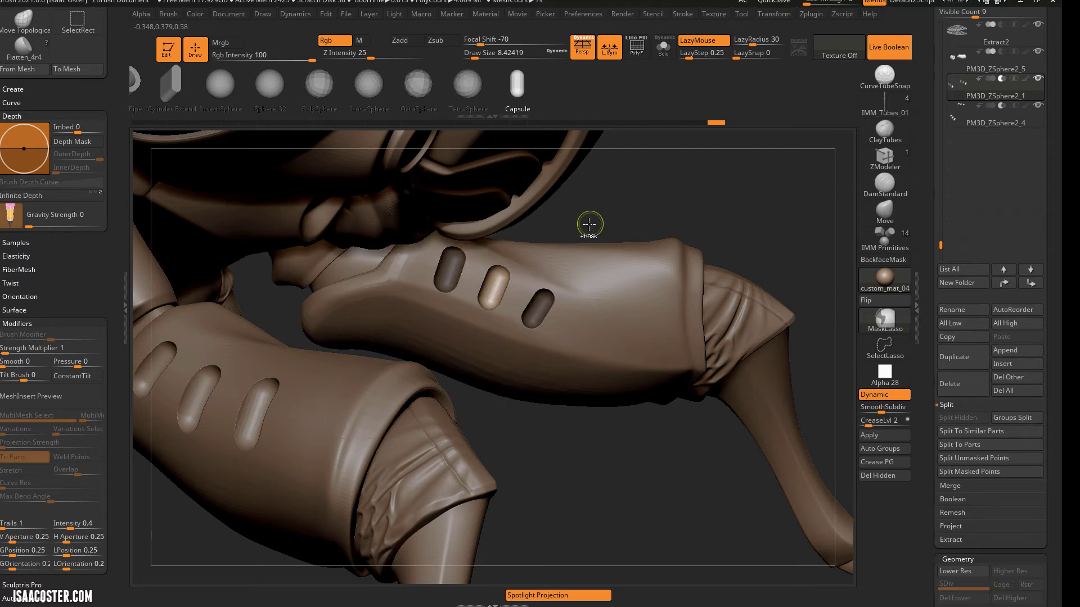
key(w)
drag(567, 228, 525, 219)
click(524, 220)
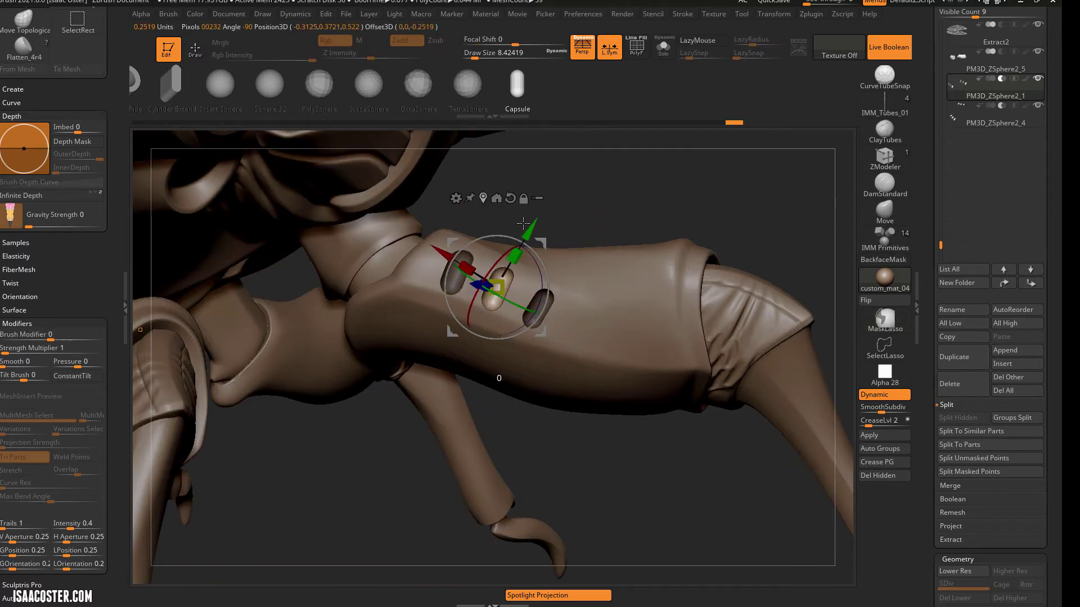
drag(498, 287, 499, 285)
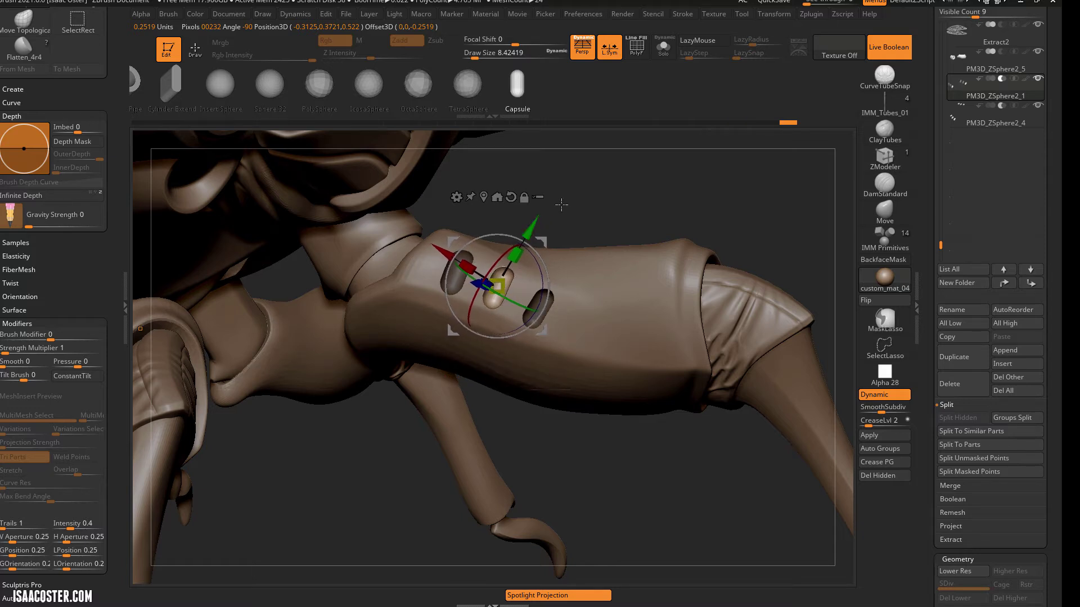
key(q)
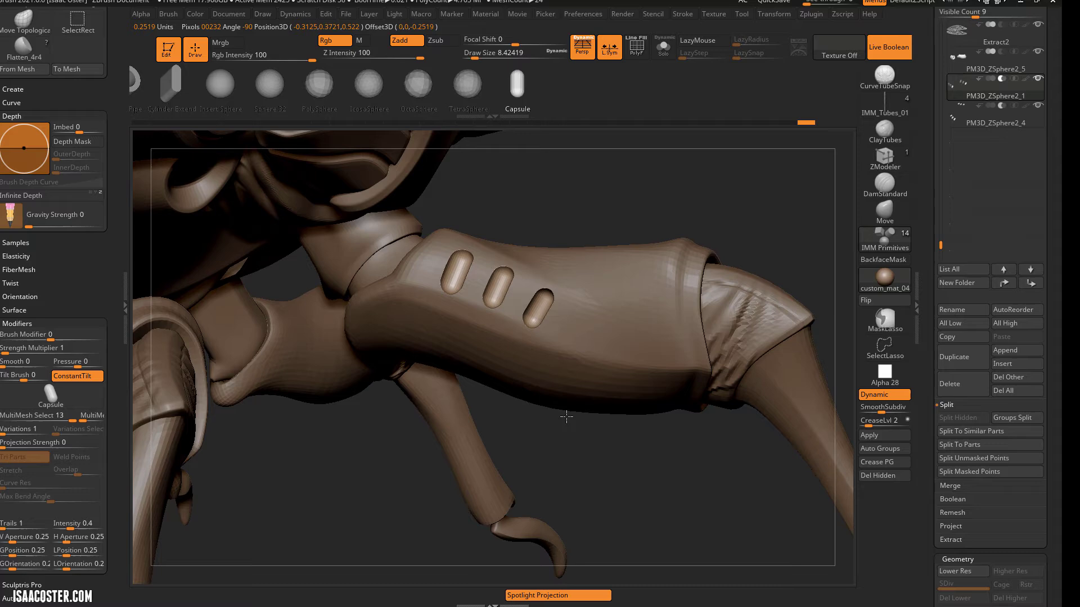
Step: Select the ZSphere1 subtool and move it to the end of the subtool list, with the insect's head brought into view
mouse_move(566, 417)
alt+mouse_down()
mouse_move(573, 337)
mouse_move(725, 314)
mouse_move(682, 307)
mouse_move(701, 294)
mouse_move(718, 320)
mouse_move(535, 412)
mouse_move(605, 238)
mouse_move(289, 157)
alt+mouse_up()
alt+click(270, 180)
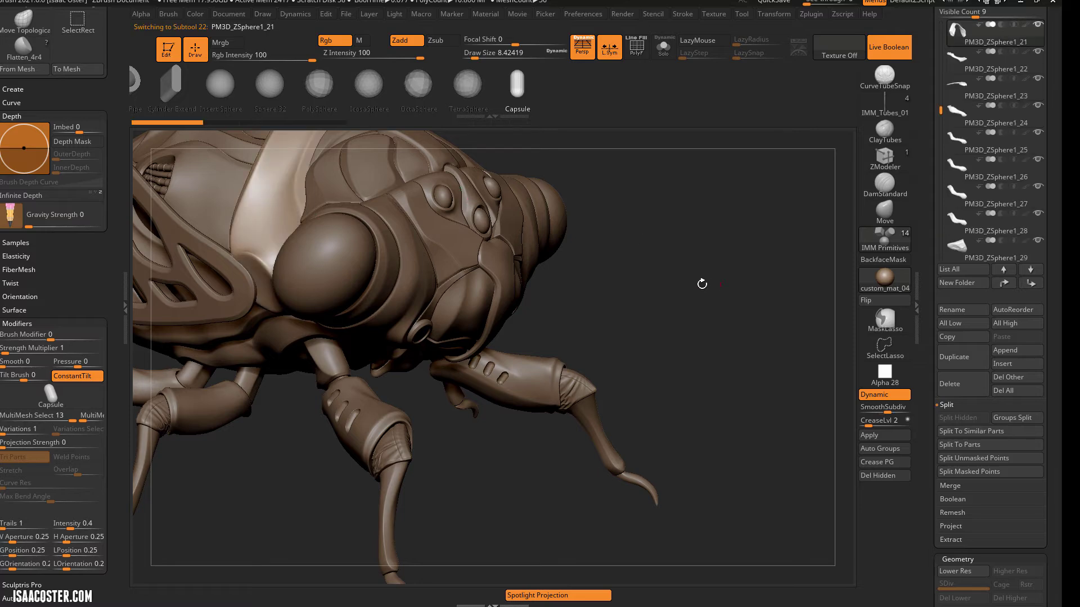
mouse_move(701, 282)
mouse_down()
mouse_move(706, 243)
mouse_move(714, 281)
mouse_move(730, 292)
mouse_move(649, 269)
mouse_move(460, 450)
mouse_move(446, 511)
mouse_move(538, 497)
mouse_move(701, 326)
mouse_move(694, 339)
mouse_move(643, 306)
mouse_move(598, 217)
mouse_move(679, 258)
mouse_move(658, 274)
mouse_move(704, 340)
mouse_move(687, 344)
mouse_move(708, 275)
mouse_move(746, 339)
mouse_move(801, 300)
mouse_up()
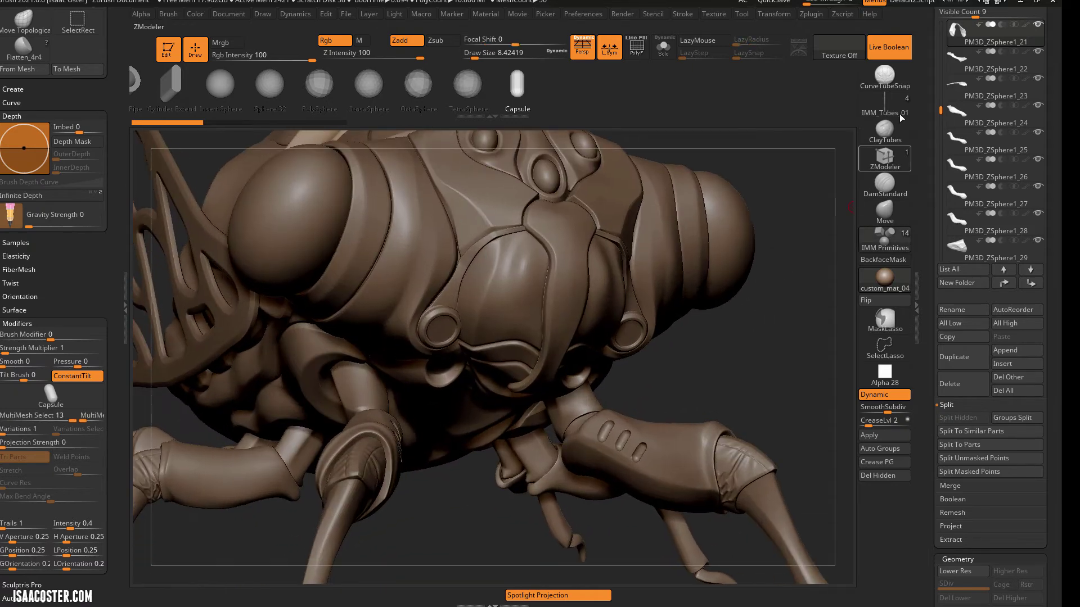
drag(938, 122, 944, 171)
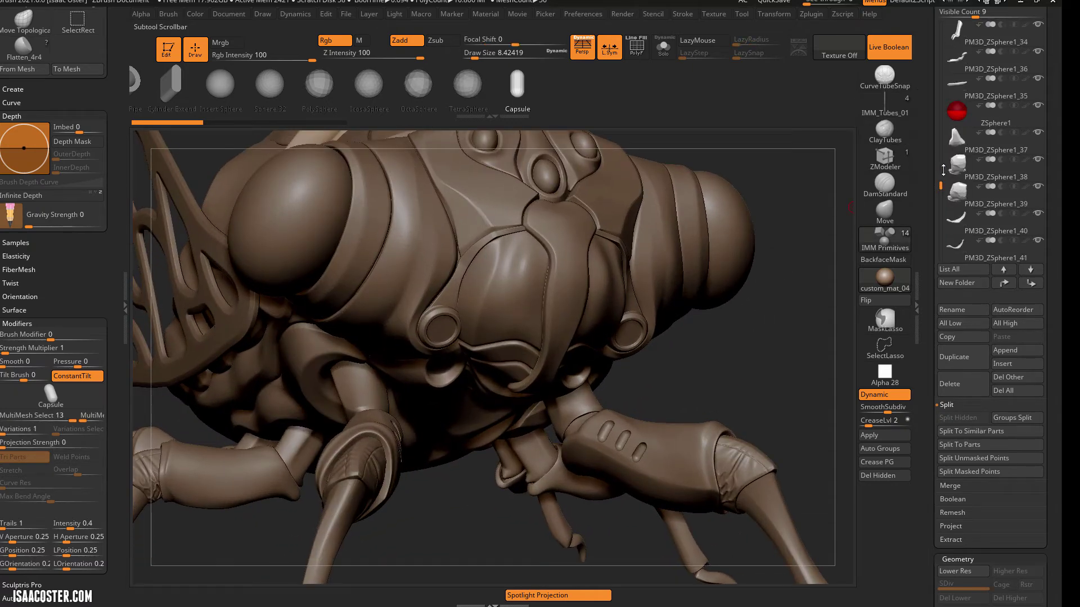
click(957, 115)
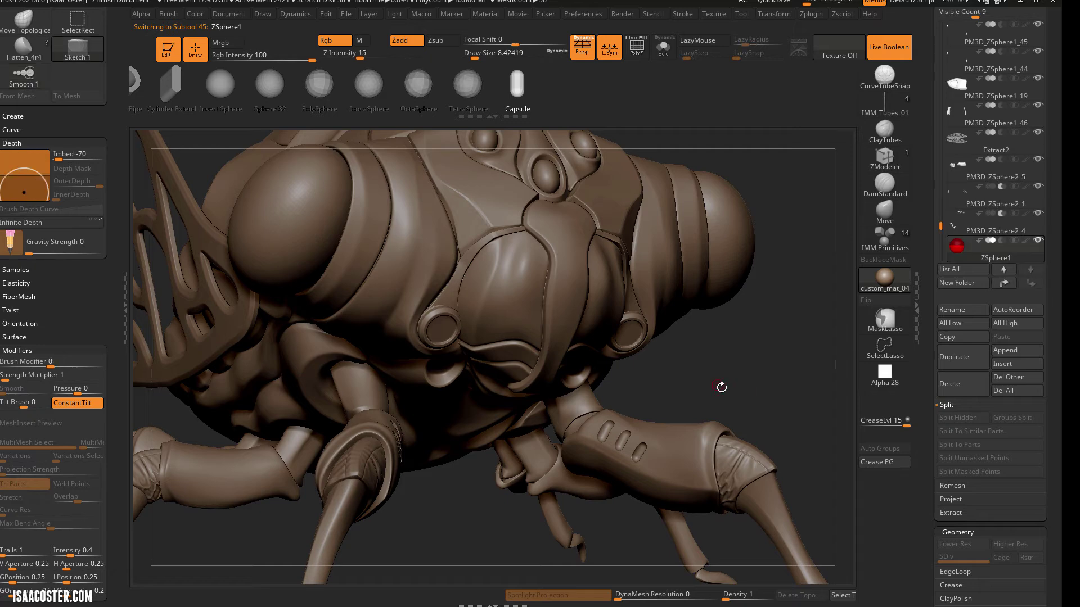
drag(722, 386, 748, 368)
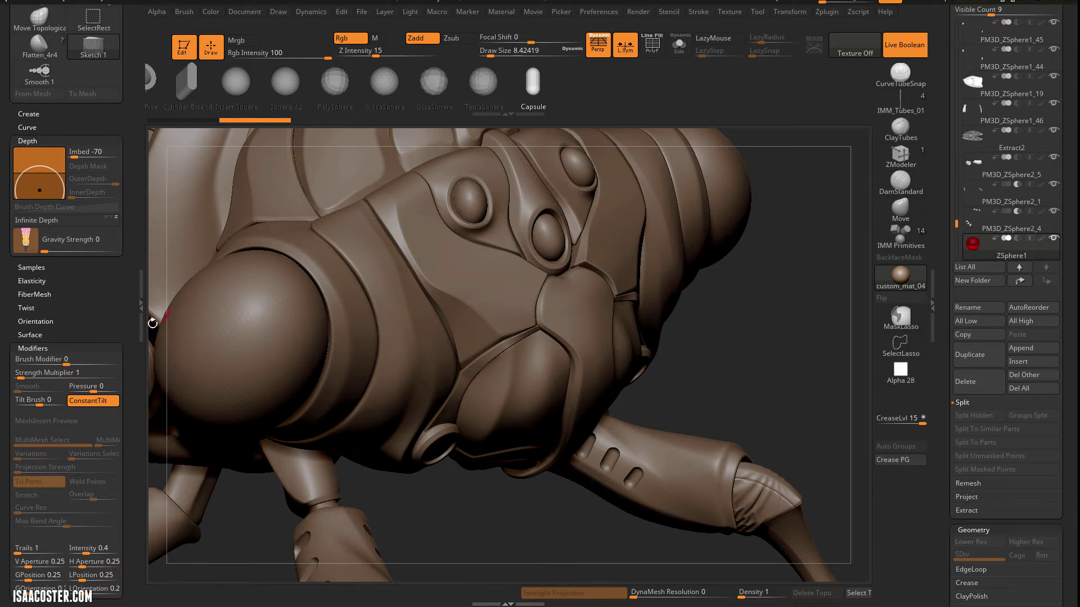
Step: Enable topology editing on the ZSphere, place the first edge on the head's side plate beside the lower eye, and turn Live Boolean off
click(140, 301)
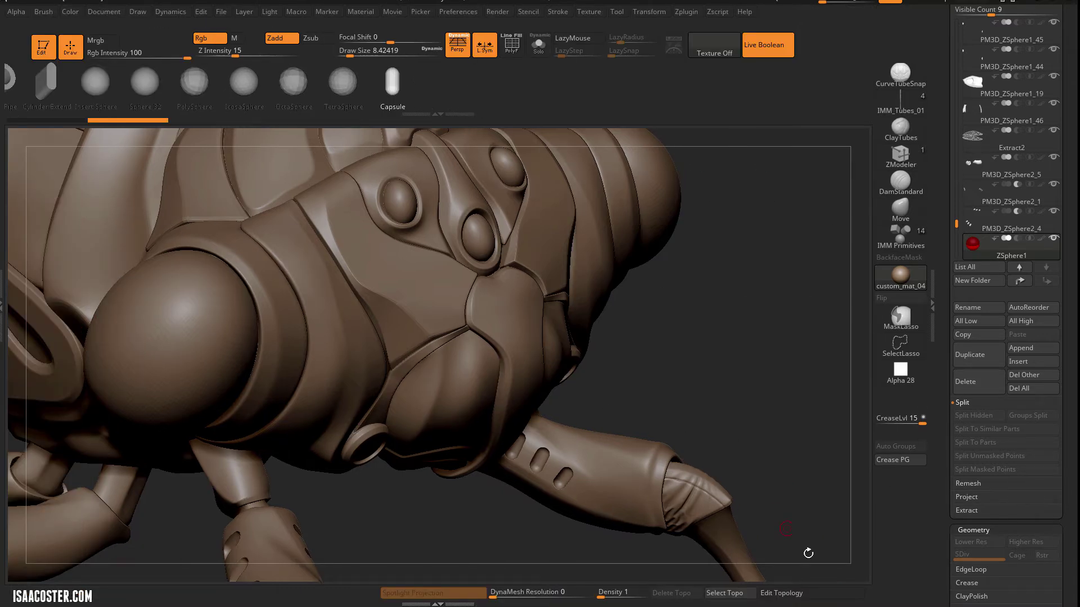
click(781, 593)
drag(666, 372, 366, 292)
drag(760, 316, 724, 247)
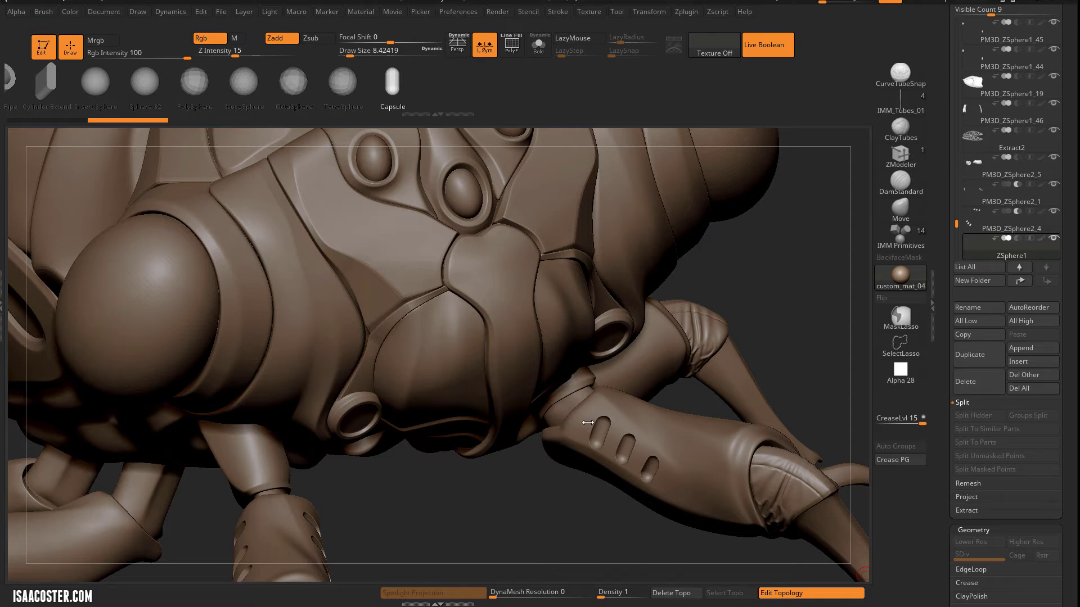
mouse_move(828, 248)
mouse_down()
mouse_move(793, 294)
mouse_move(446, 415)
mouse_move(419, 268)
mouse_move(437, 257)
mouse_move(404, 241)
mouse_up()
click(382, 242)
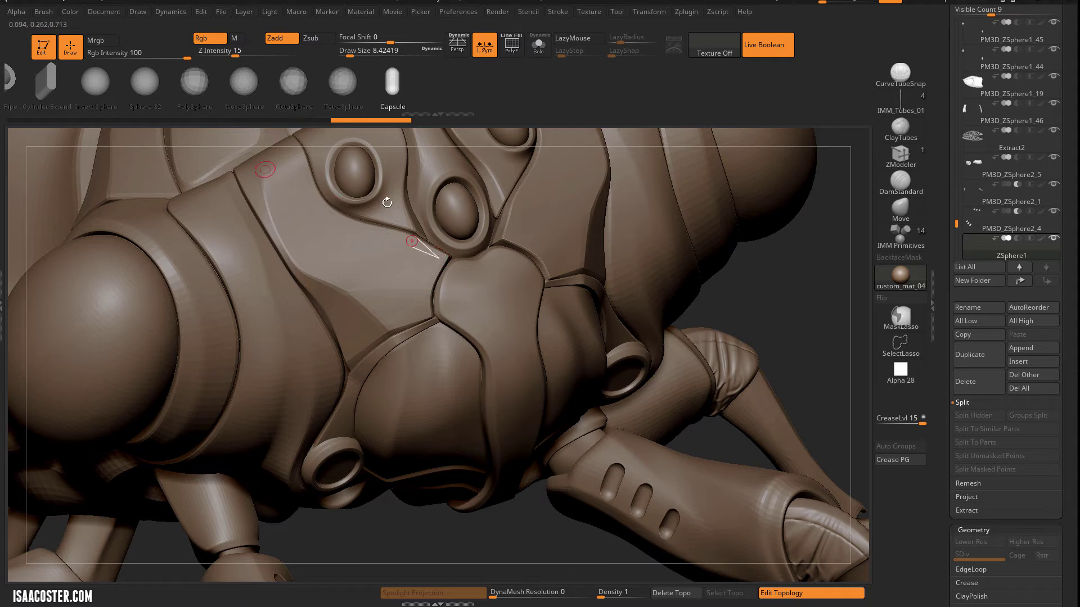
click(775, 46)
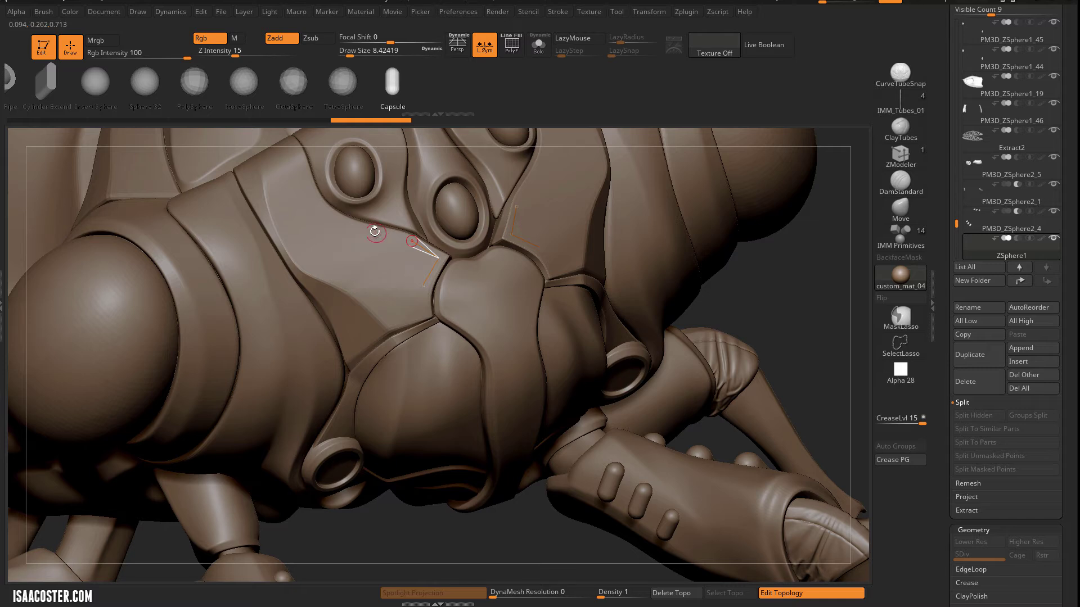
Step: Draw the first two quads of the topology strip on the side plate, starting from the existing edge by the lower eye
alt+drag(792, 280, 752, 309)
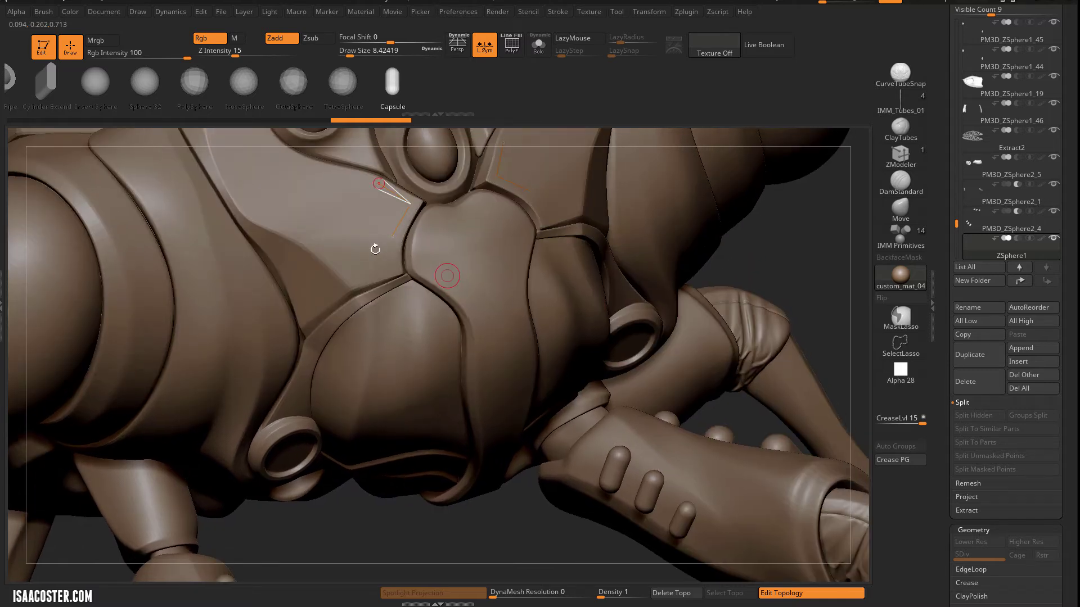
click(387, 235)
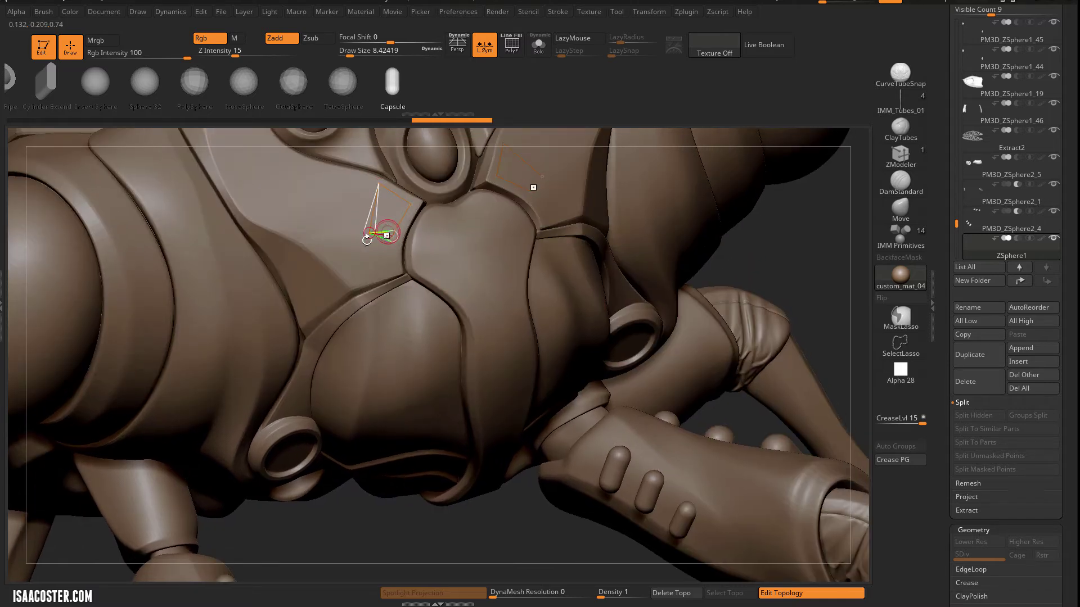
click(334, 233)
click(335, 205)
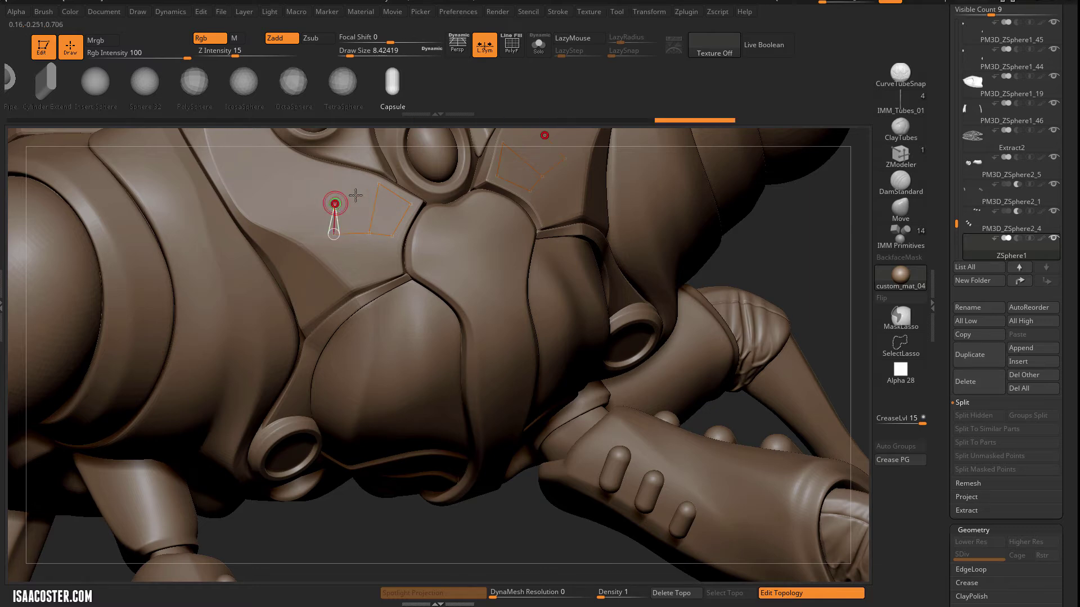
click(375, 186)
click(377, 181)
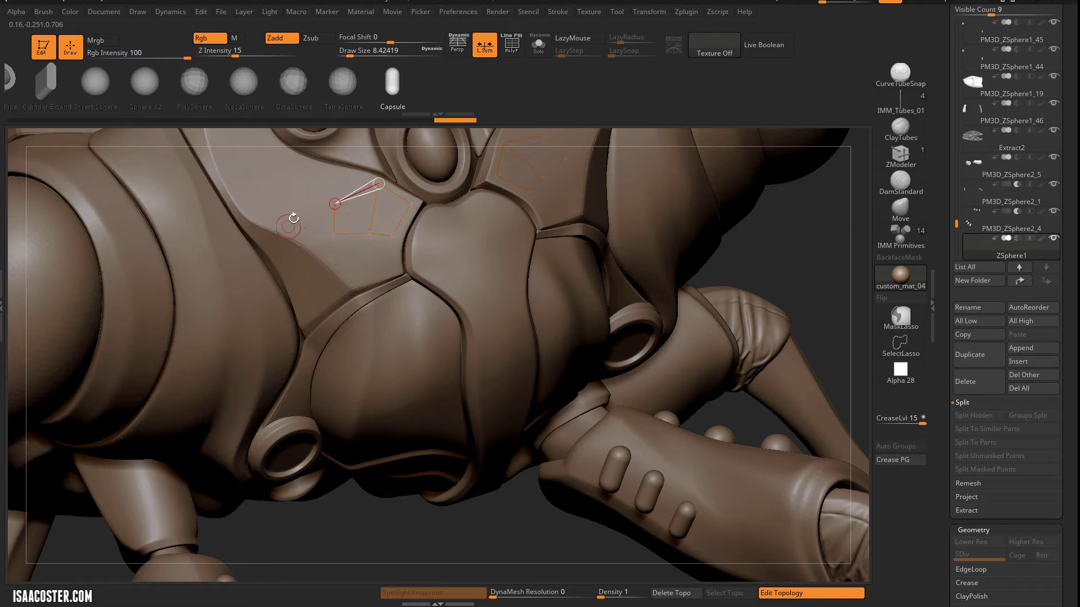
Step: Extend the topology strip with further quads that curve and taper up along the outer edge of the side plate
click(304, 206)
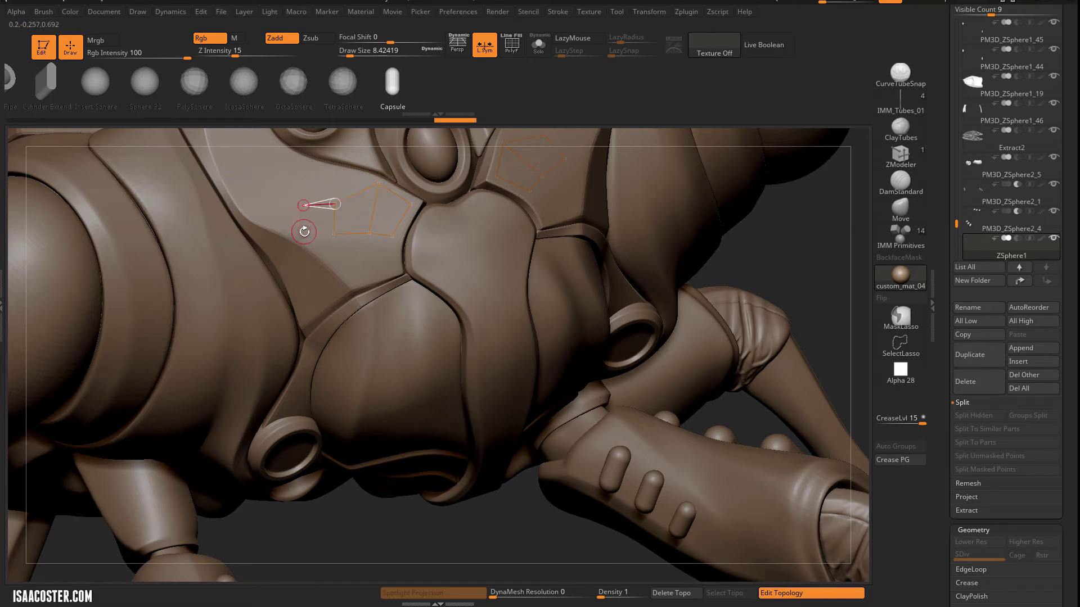
click(334, 232)
click(268, 223)
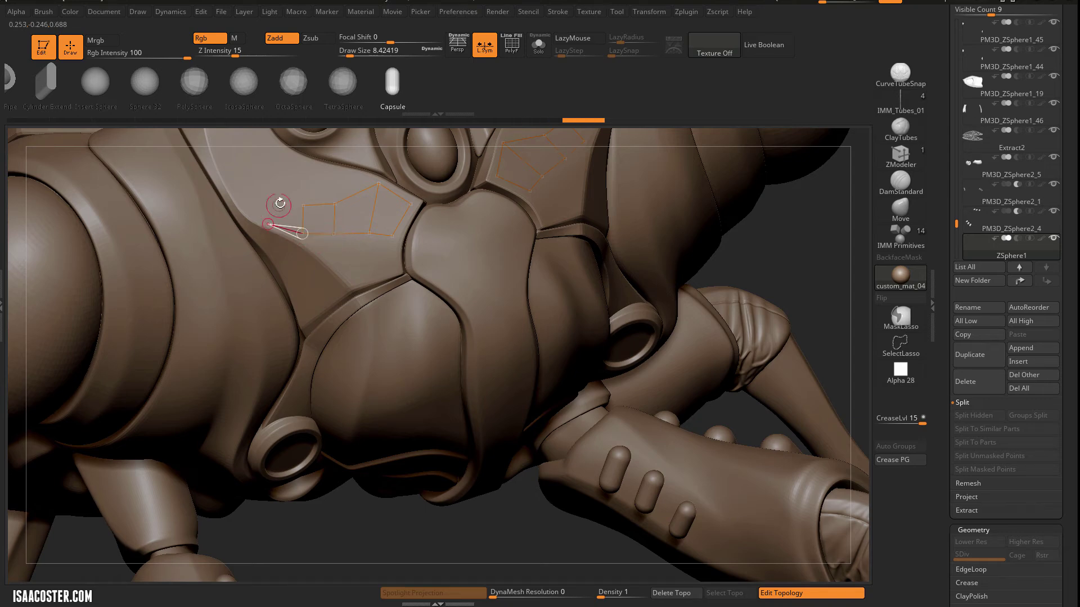
click(277, 203)
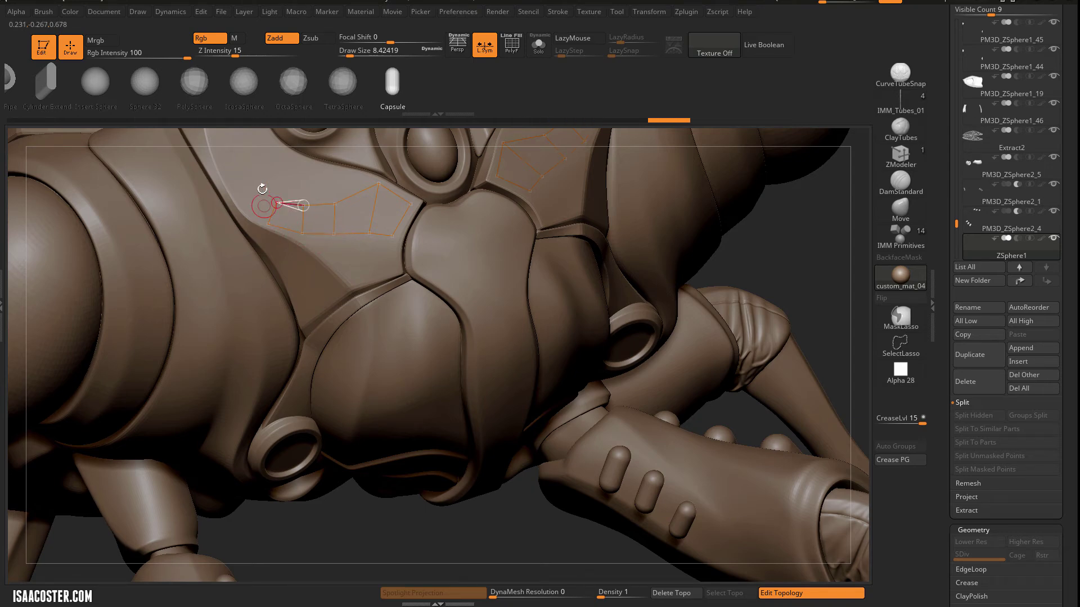
click(262, 193)
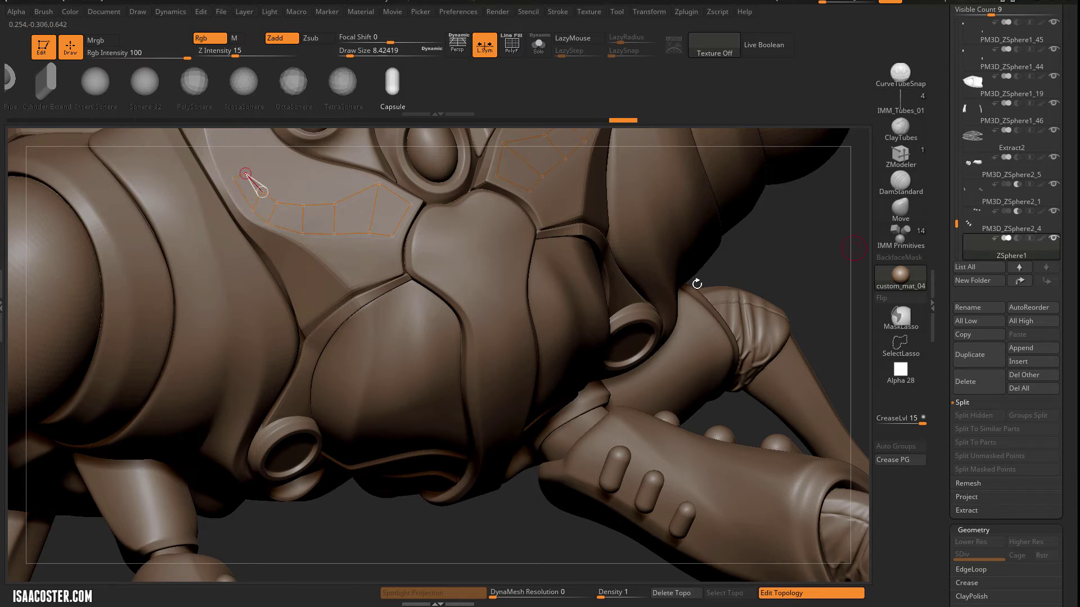
Step: Preview the drawn topology in Solo, convert it with Make PolyMesh3D, and switch back to the ZSphere1 tool
mouse_move(772, 269)
mouse_down()
mouse_move(771, 281)
mouse_move(759, 277)
mouse_up()
key(a)
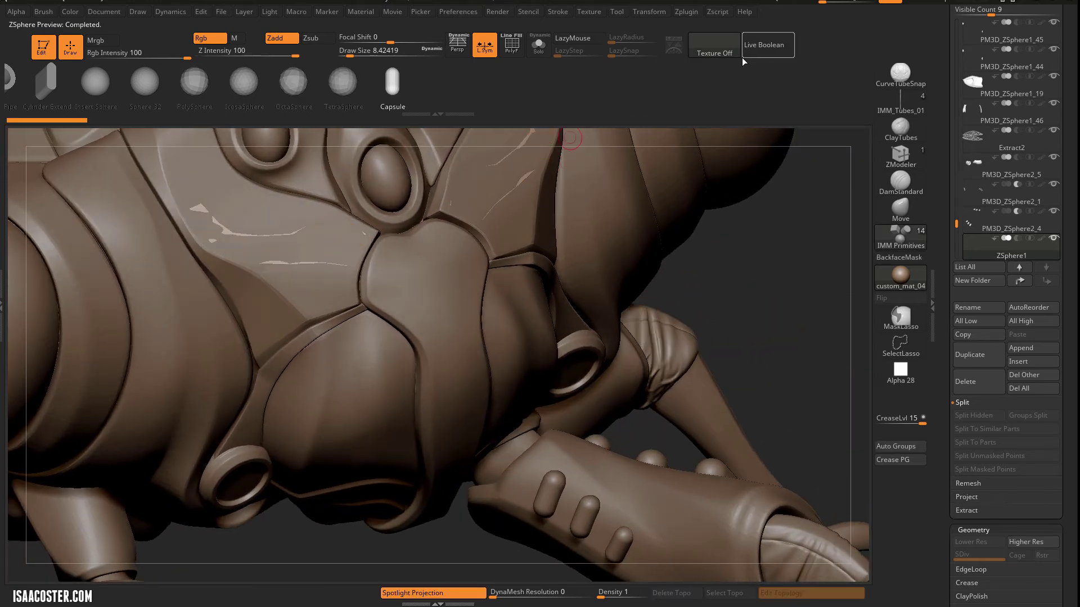
click(538, 45)
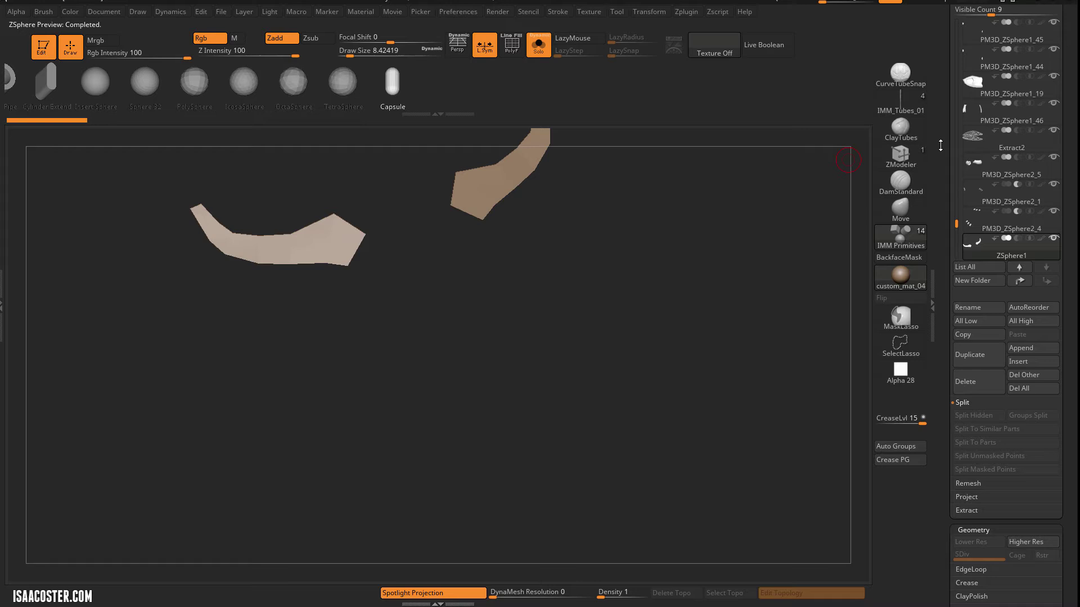
scroll(940, 146, up, 2)
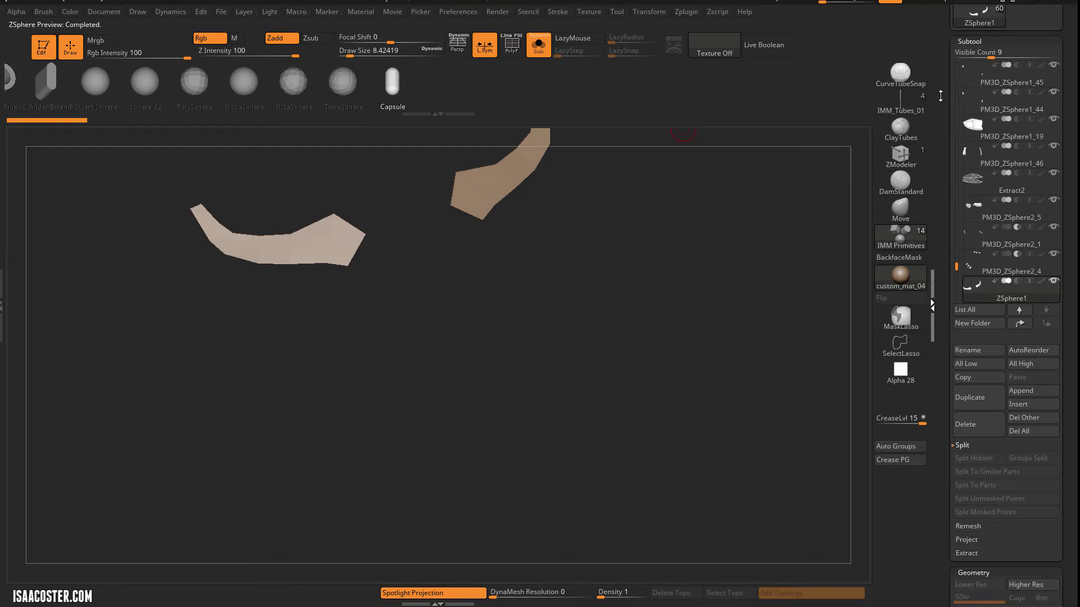
scroll(940, 96, up, 10)
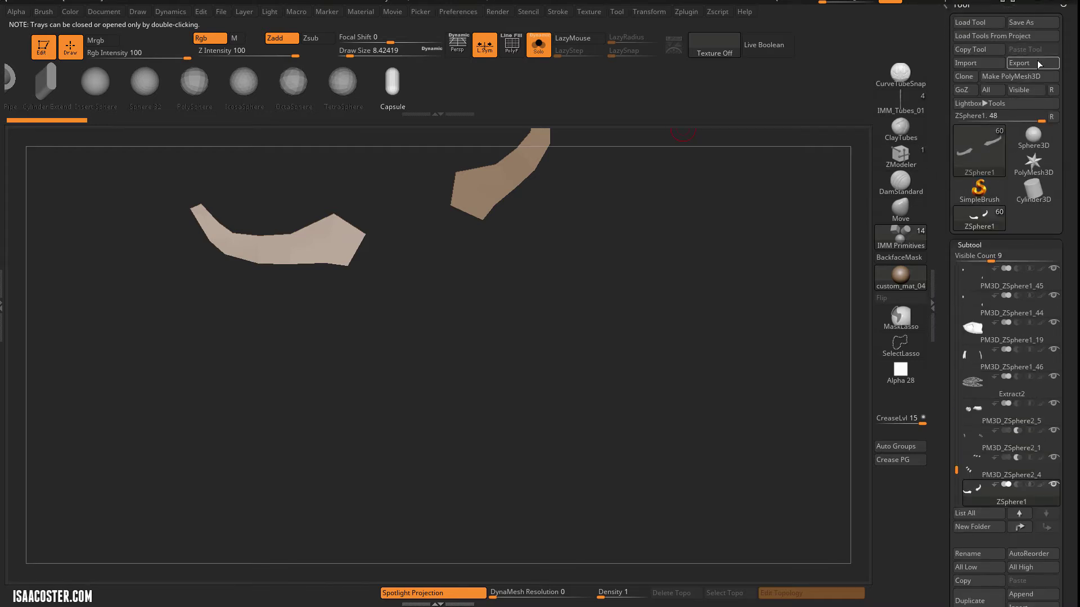
click(1034, 76)
click(975, 221)
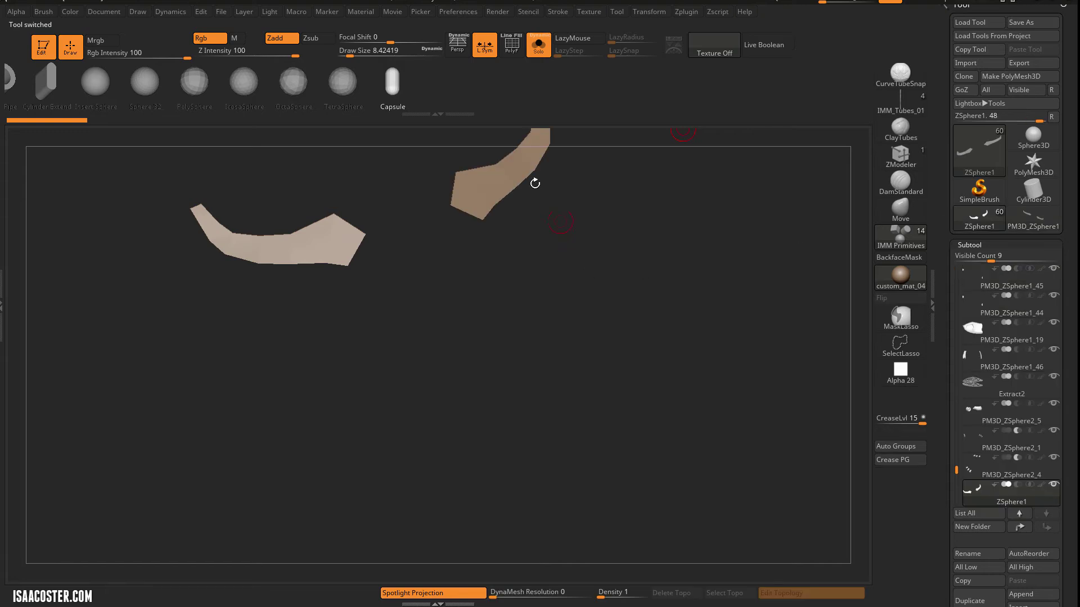
Step: Leave the skin preview, delete the drawn topology from the ZSphere, and show all subtools again
key(a)
click(680, 595)
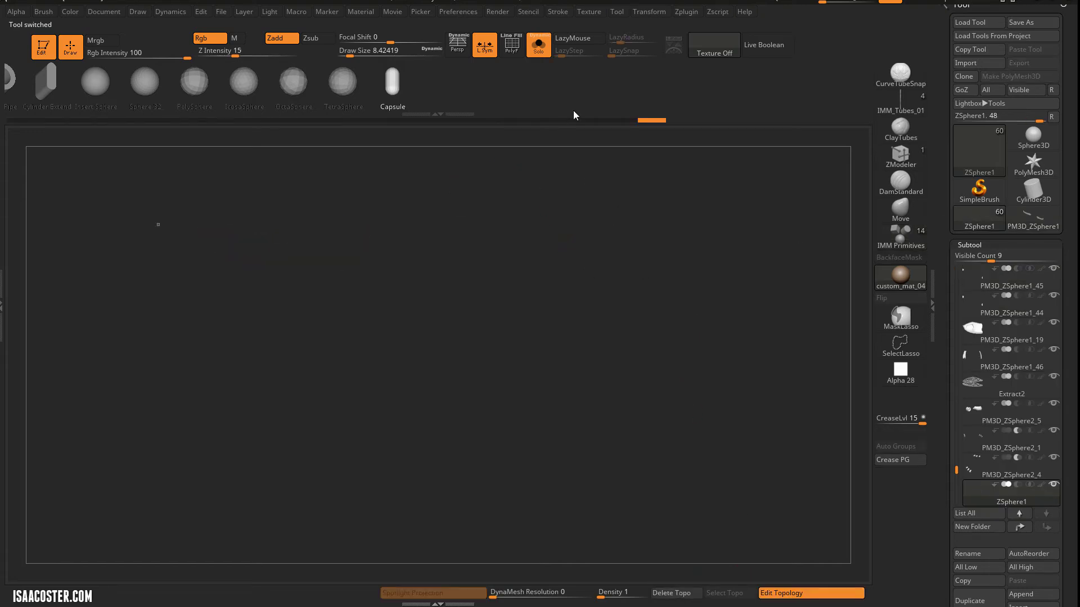
click(538, 49)
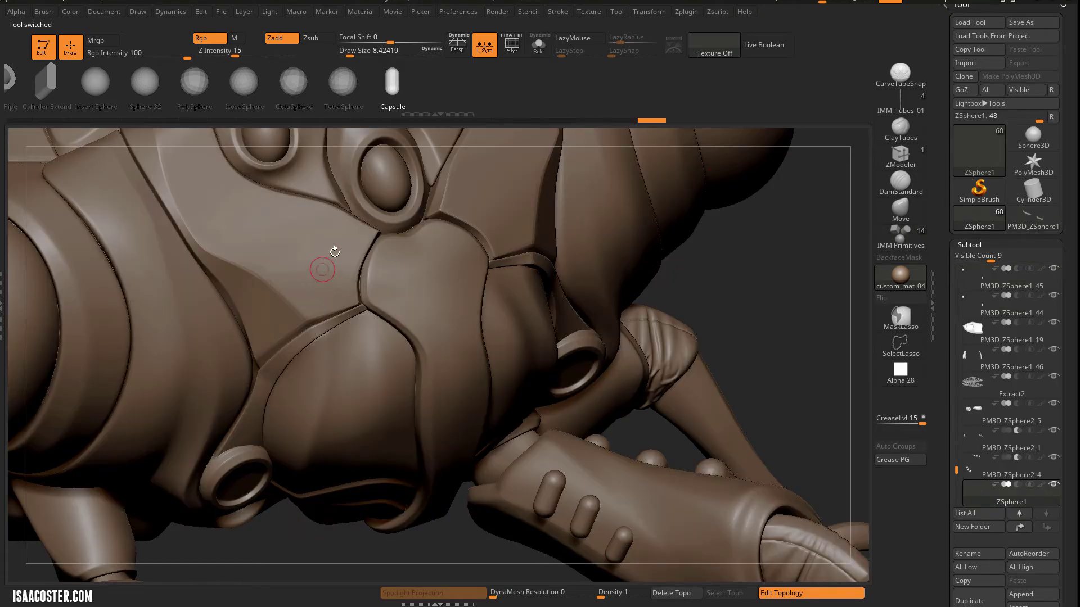
Step: Select the side plate subtool PM3D_ZSphere1_2 and insert the converted PM3D_ZSphere1 strip mesh directly below it
click(992, 446)
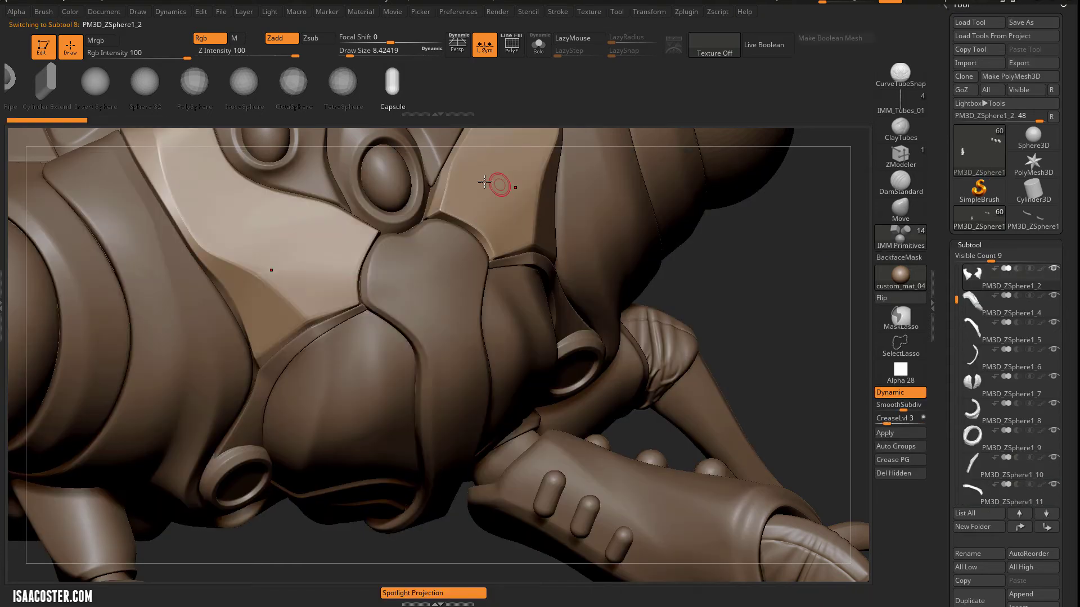
drag(765, 241, 740, 437)
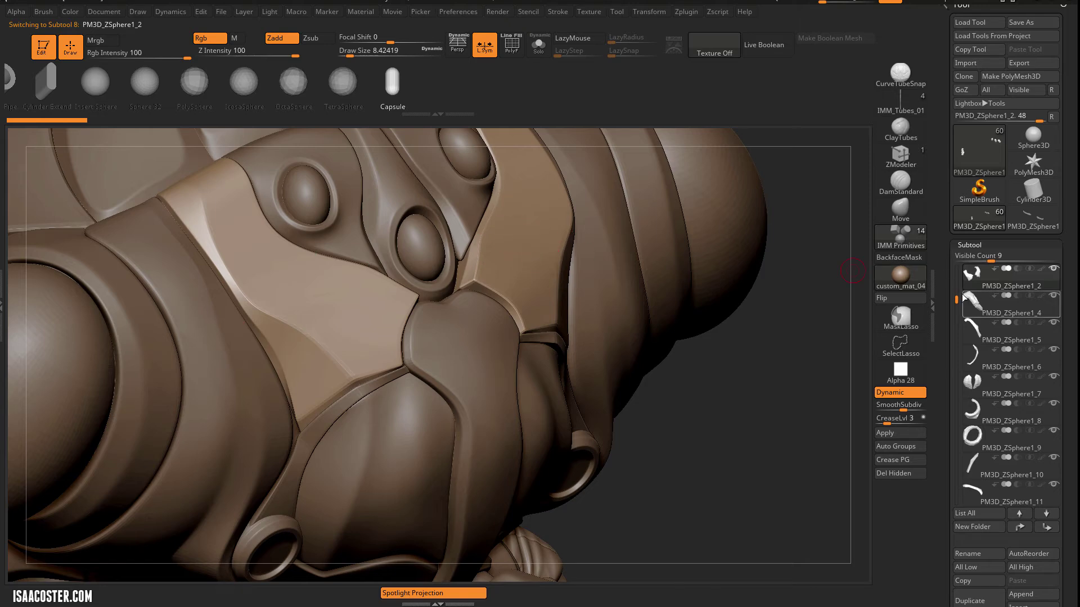
scroll(946, 283, down, 5)
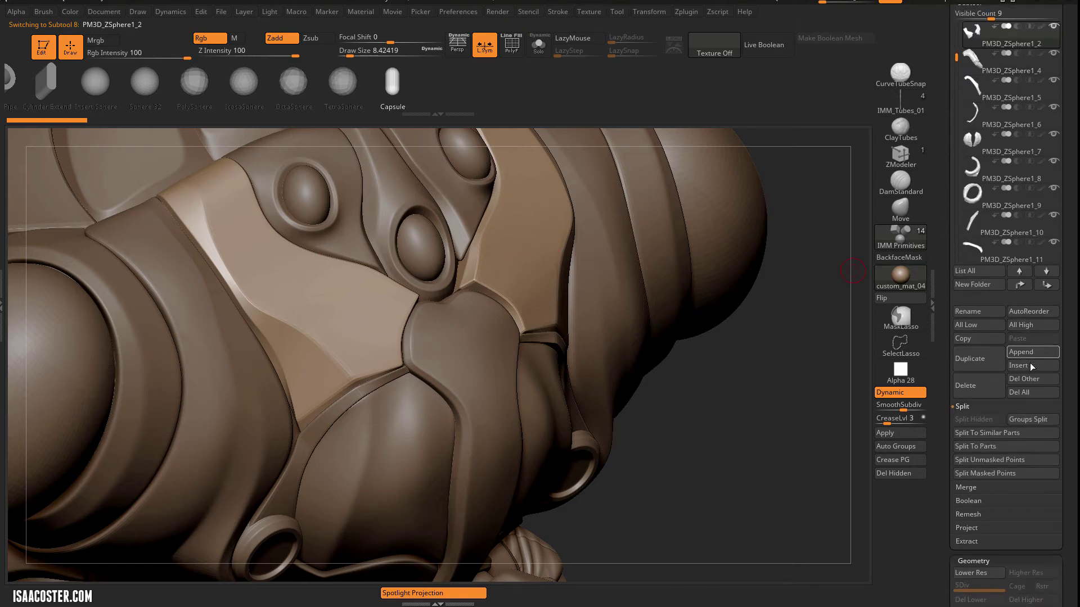
click(1032, 367)
click(1031, 367)
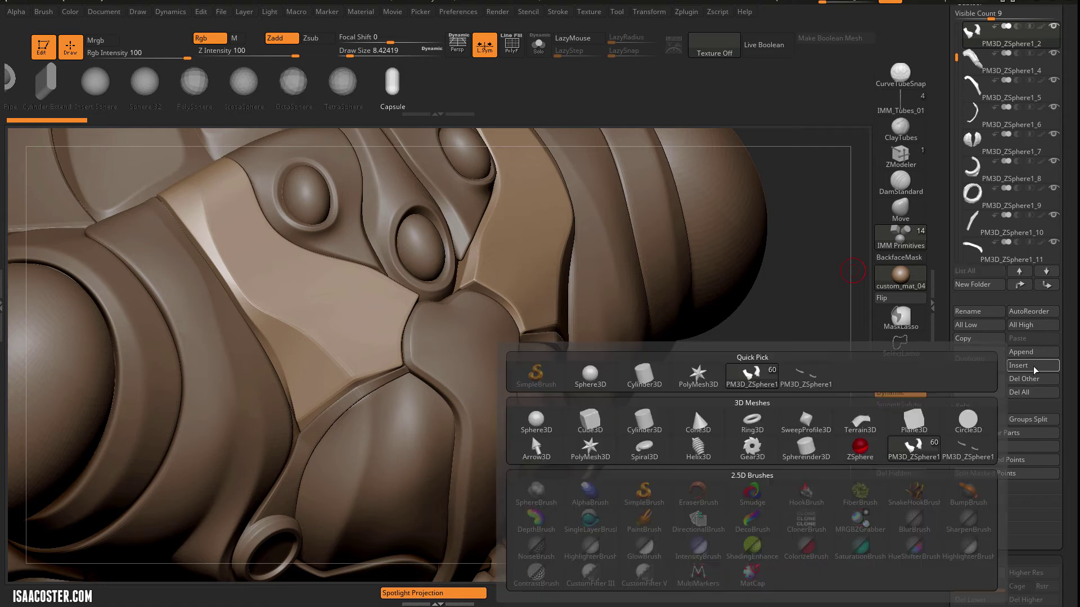
click(967, 453)
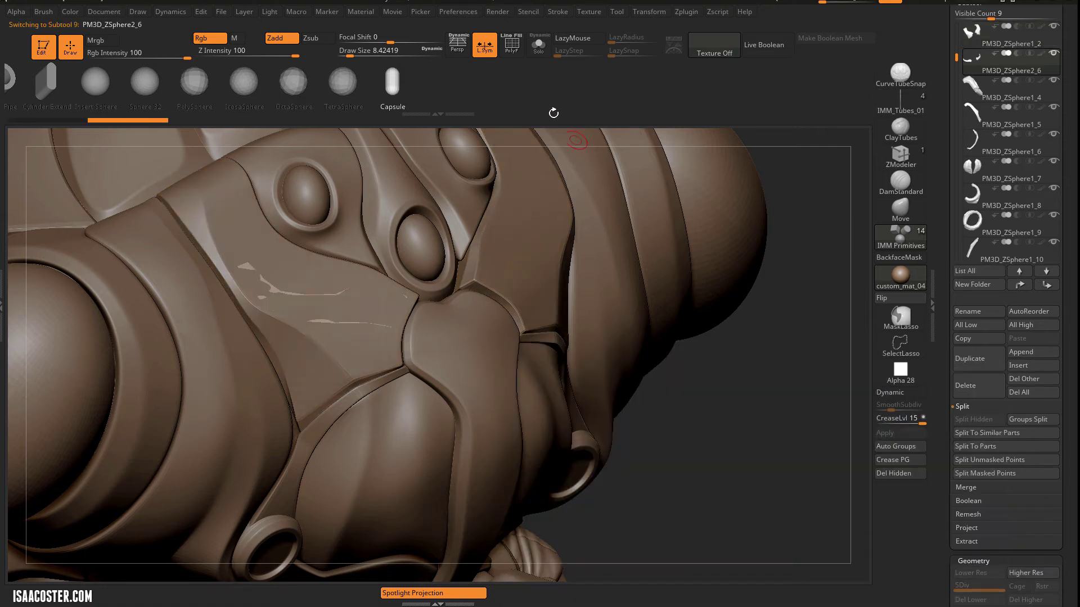
Step: Isolate the inserted strip mesh and thicken it with the ZModeler QMesh polygon action targeting Polygroup All
click(540, 48)
drag(663, 138, 830, 336)
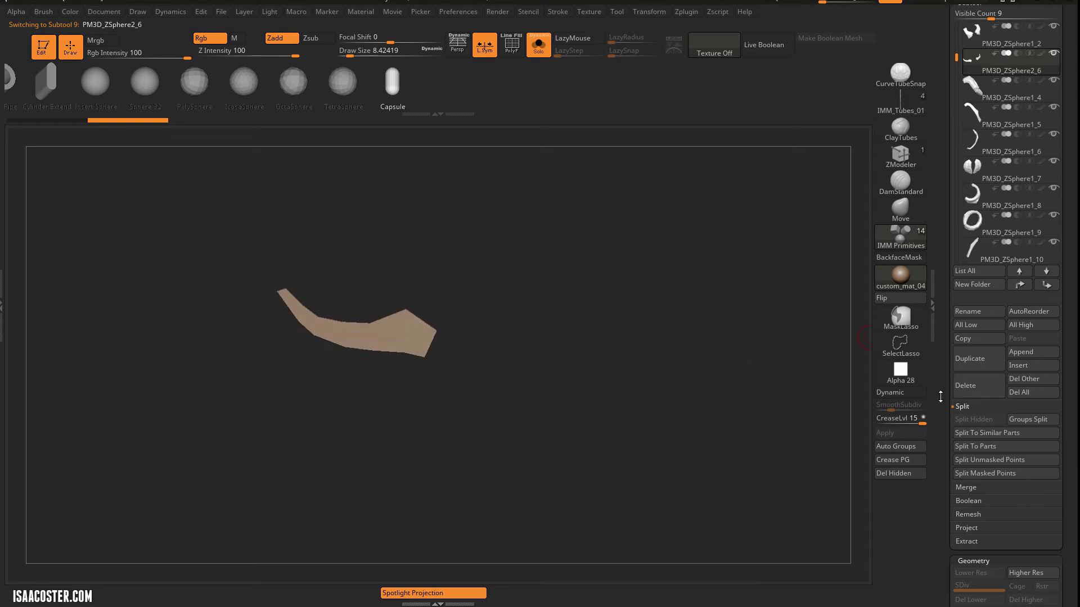
drag(940, 397, 940, 277)
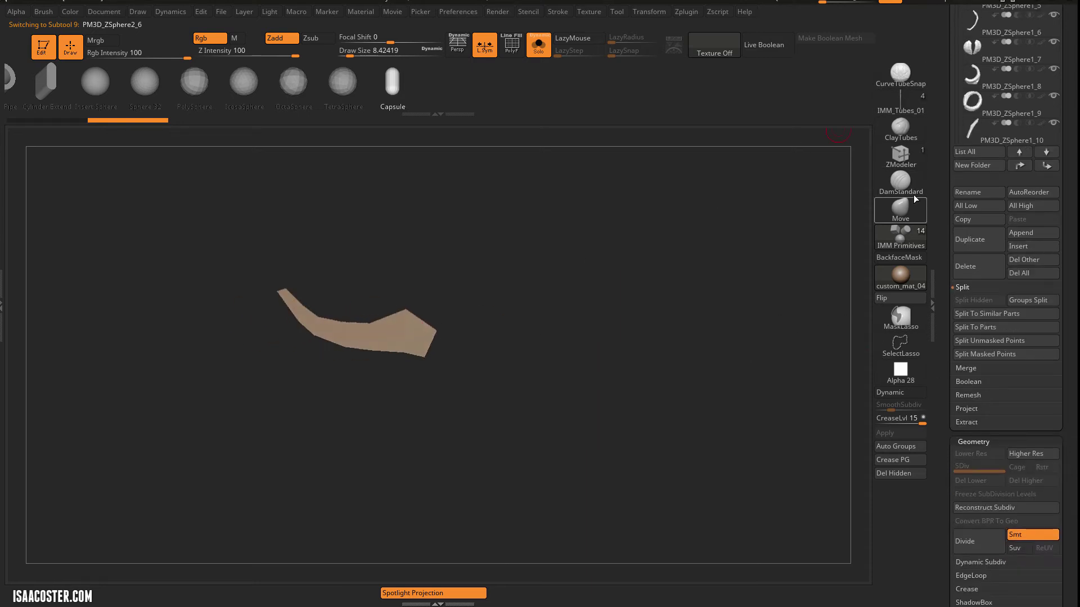
click(900, 154)
key(space)
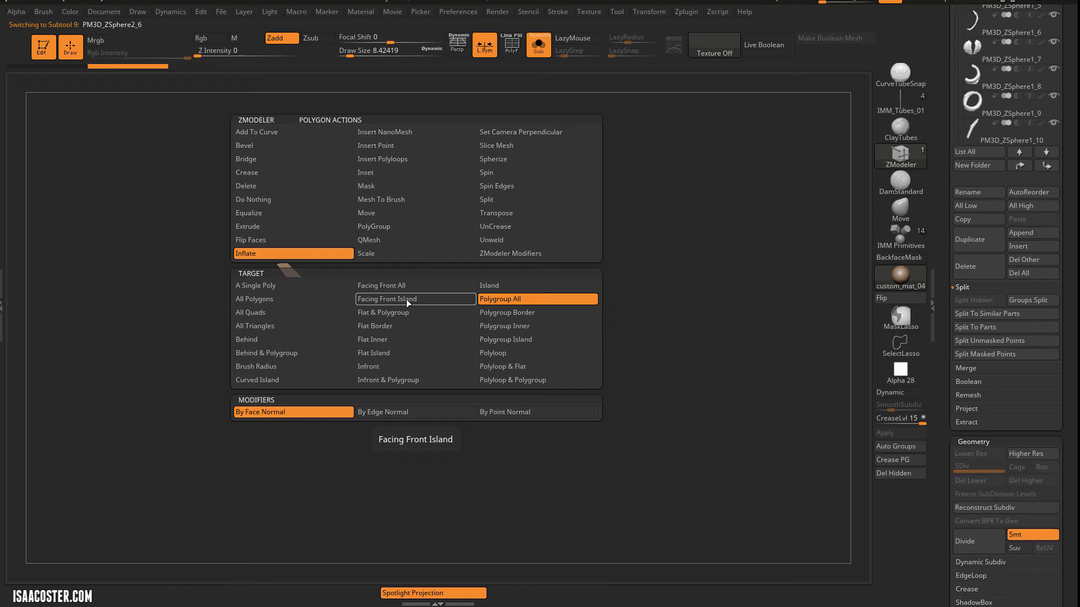
click(393, 241)
drag(418, 303, 412, 317)
Step: Flip the normals of the thickened strips so their faces point outward
drag(946, 342, 944, 253)
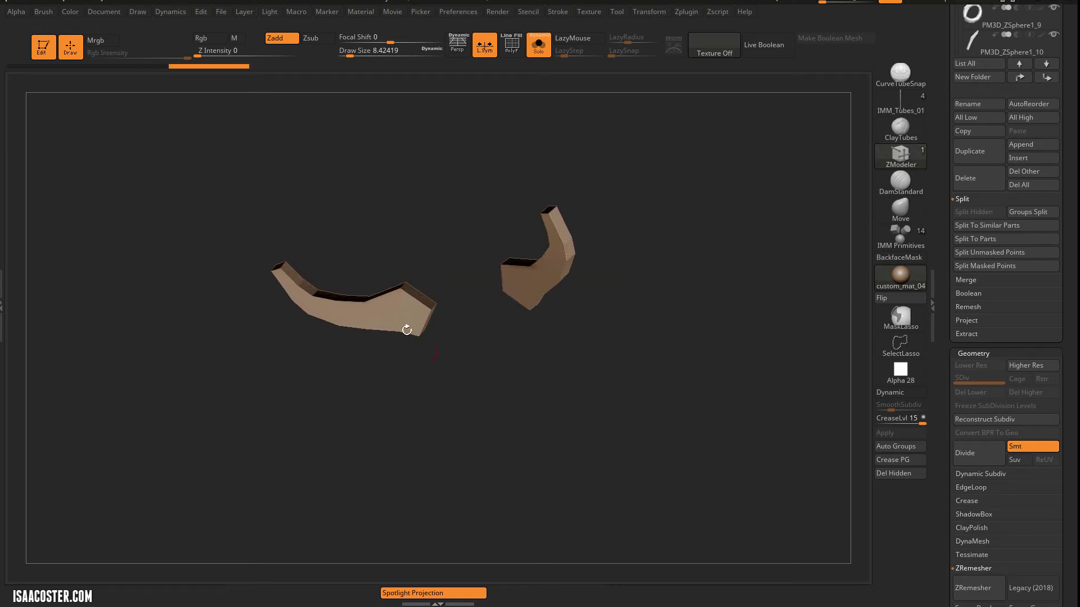
drag(948, 370, 948, 58)
drag(1039, 462, 1039, 382)
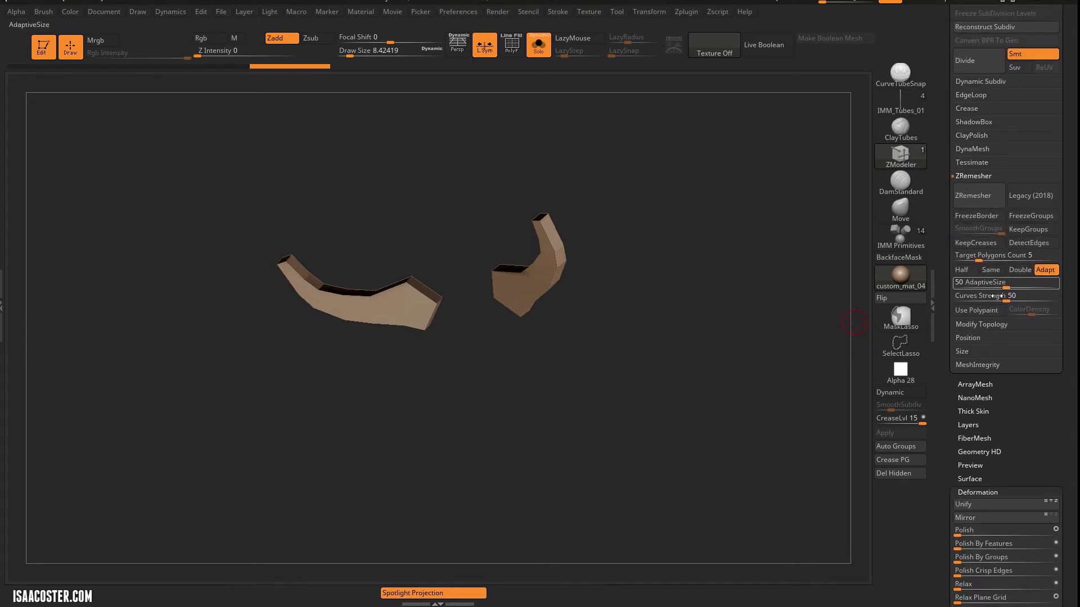
click(981, 325)
click(975, 230)
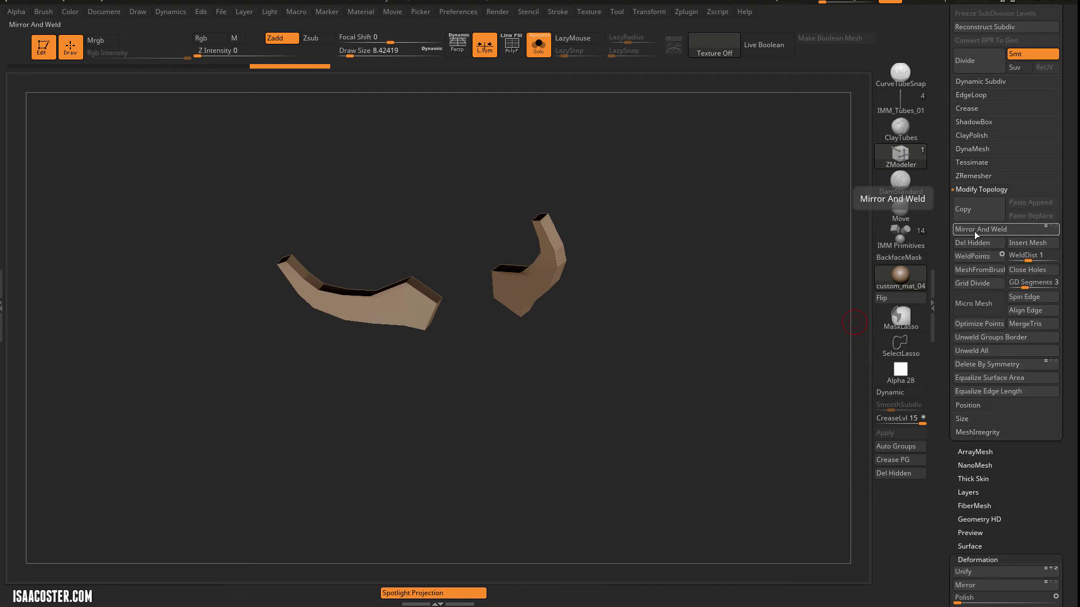
click(893, 300)
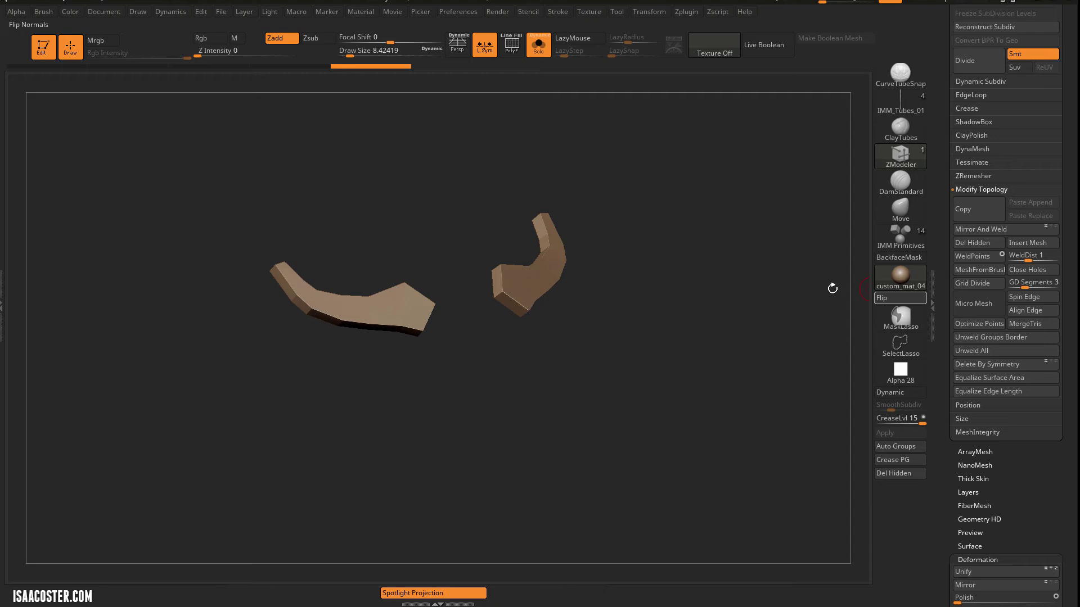
Step: Show the polyframe and insert a single edge loop along the middle of the strips' side faces with ZModeler
key(shift+f)
drag(716, 224, 661, 178)
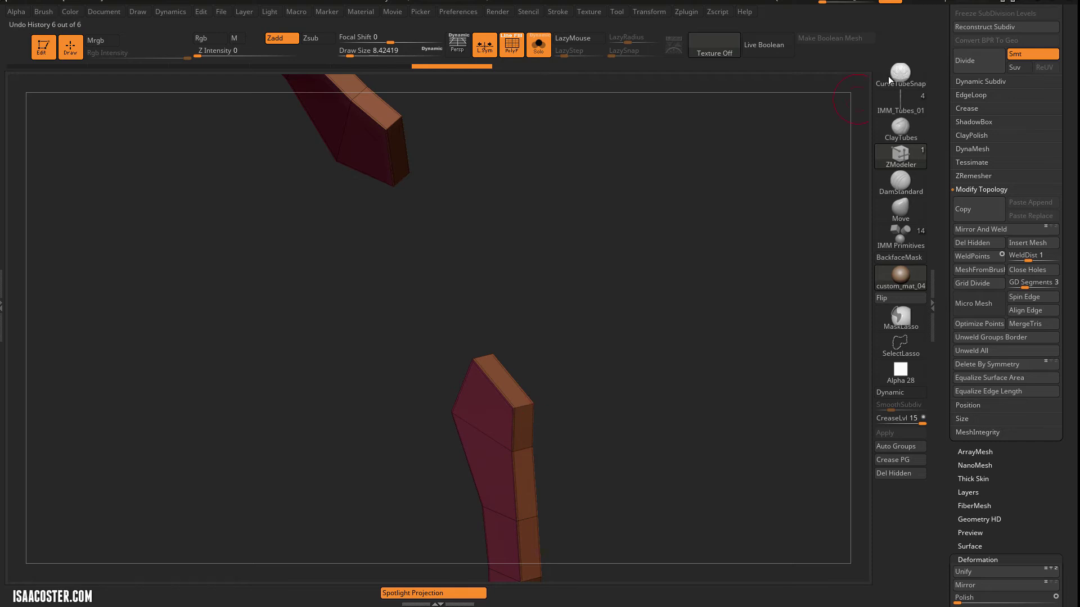
click(522, 408)
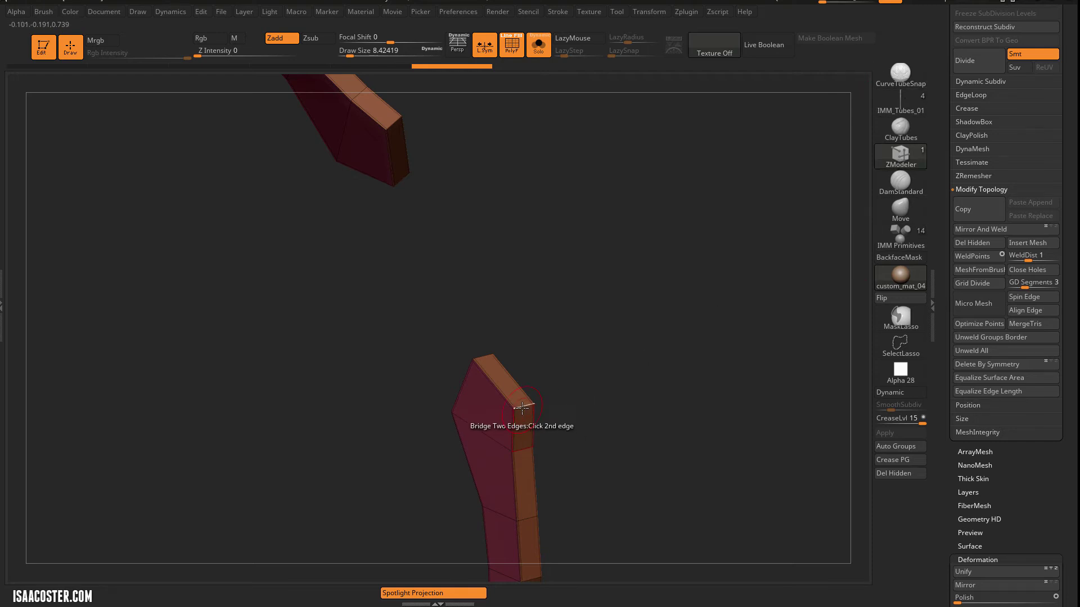
key(space)
click(482, 254)
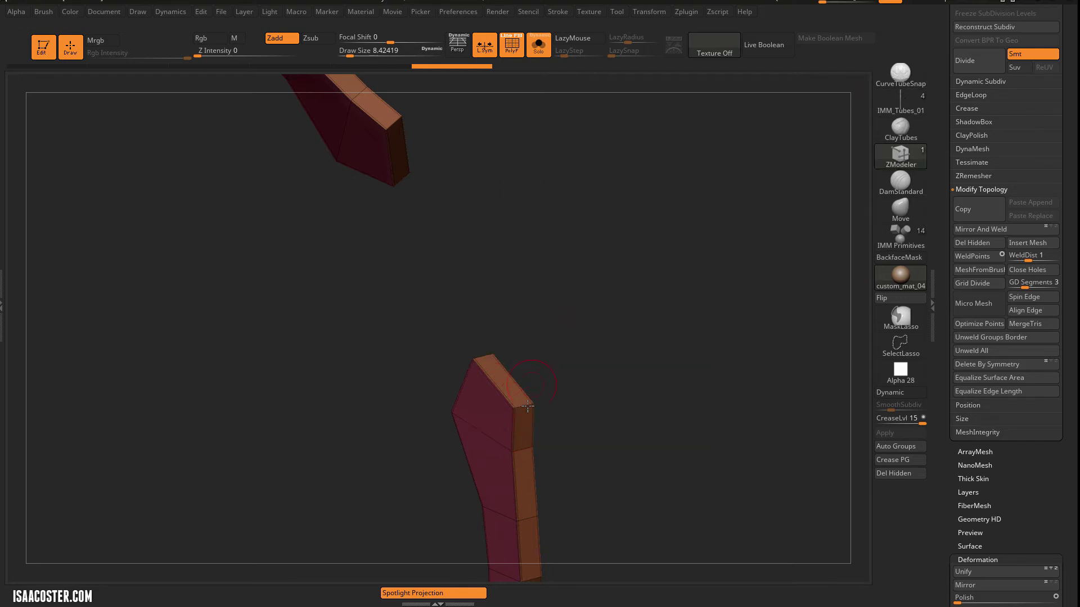
click(528, 406)
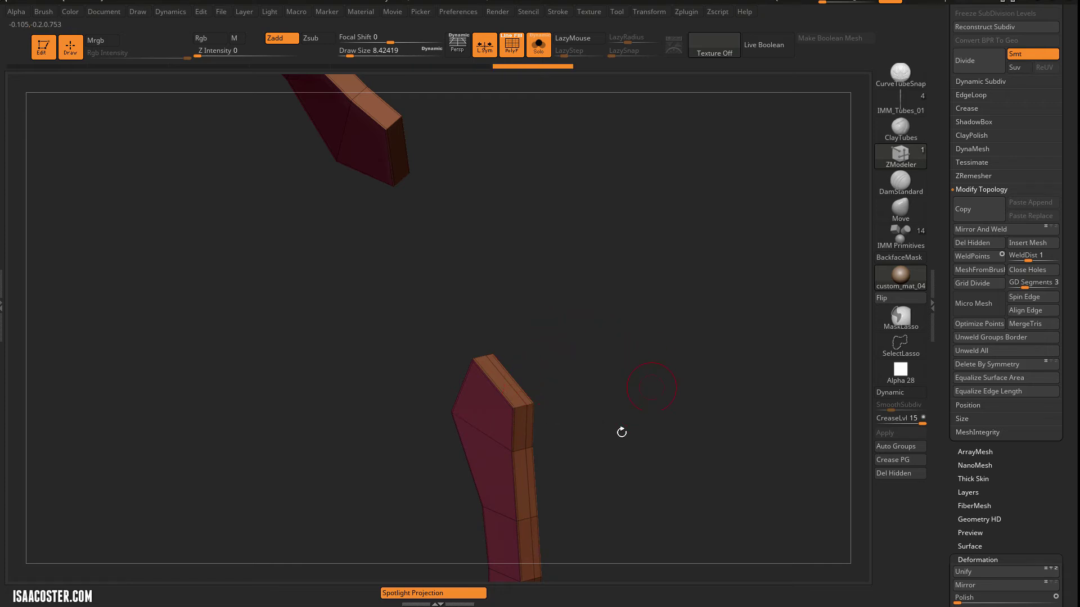
Step: Redo the single edge loop along the strips' side faces and assign one half of the side band to a new polygroup
key(ctrl+z)
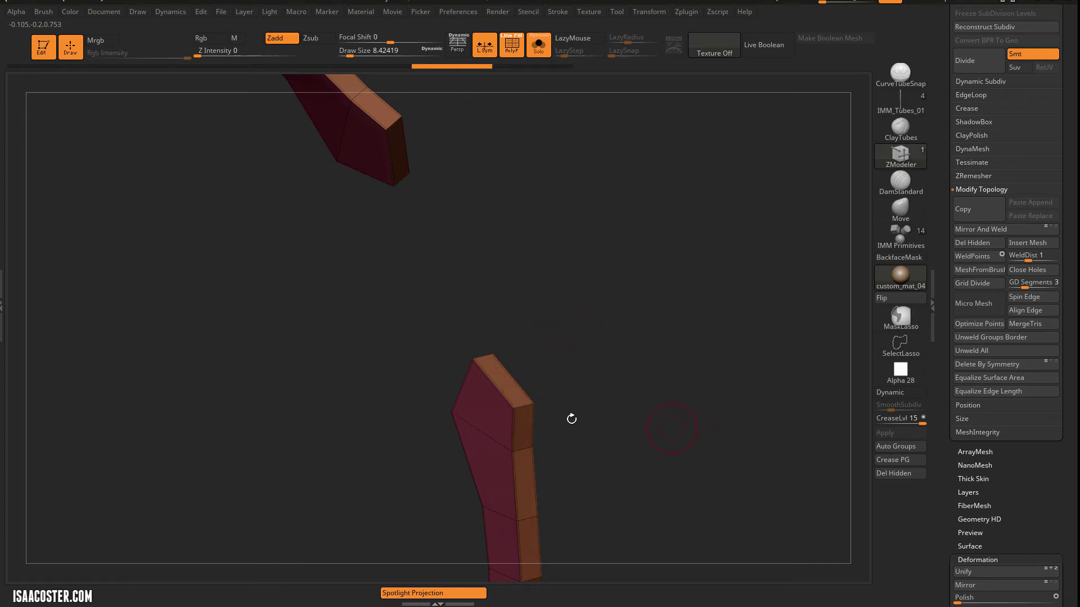
click(525, 405)
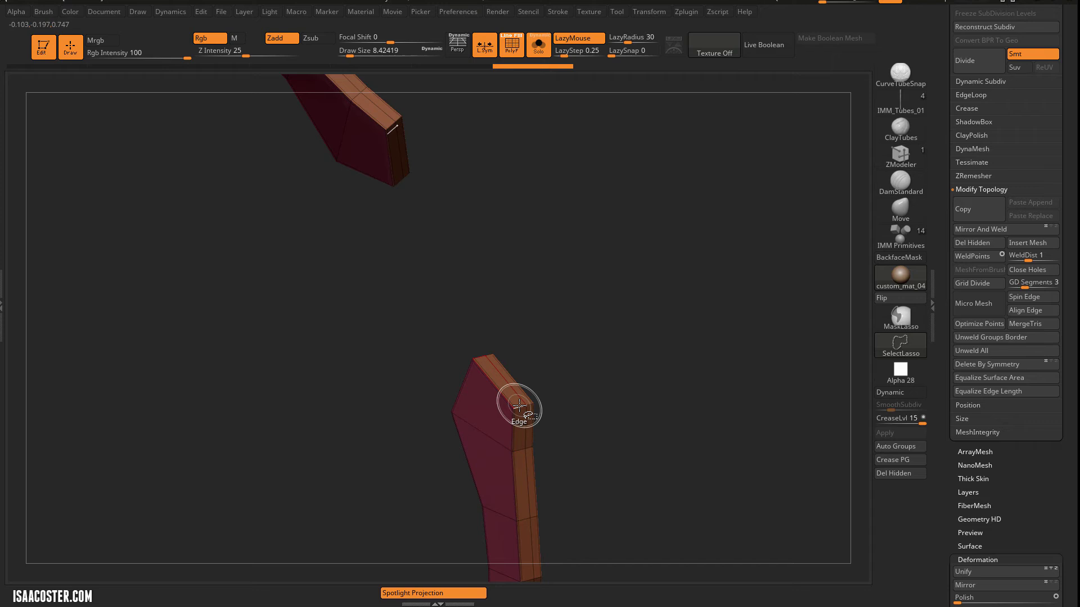
ctrl+shift+click(519, 399)
key(ctrl+w)
ctrl+shift+click(613, 415)
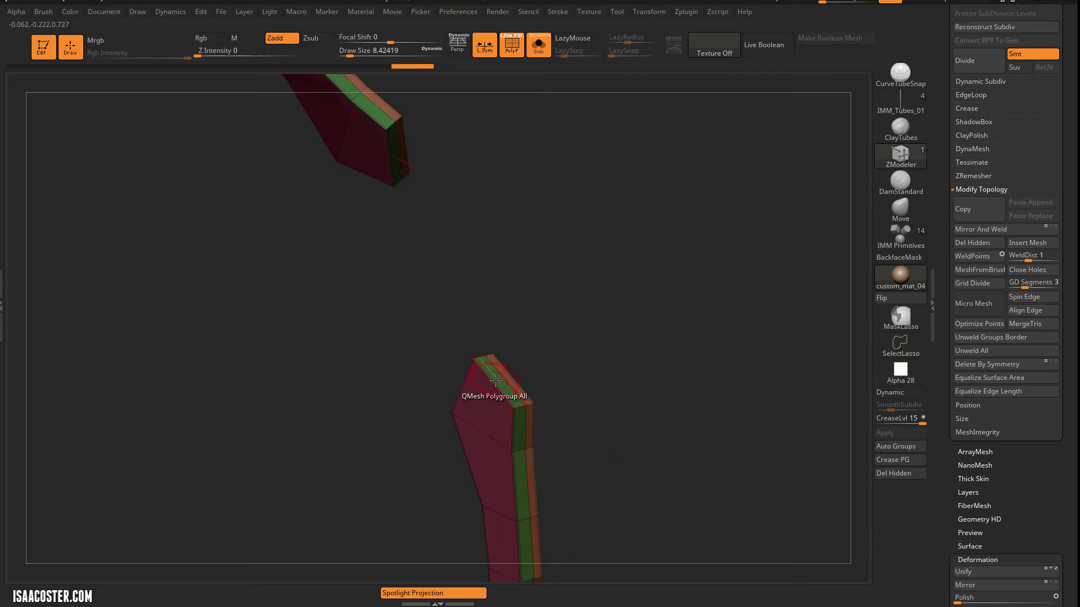
Step: Set the ZModeler polygon action to Inflate with the Polygroup All target over the strips' side bands
click(503, 389)
key(space)
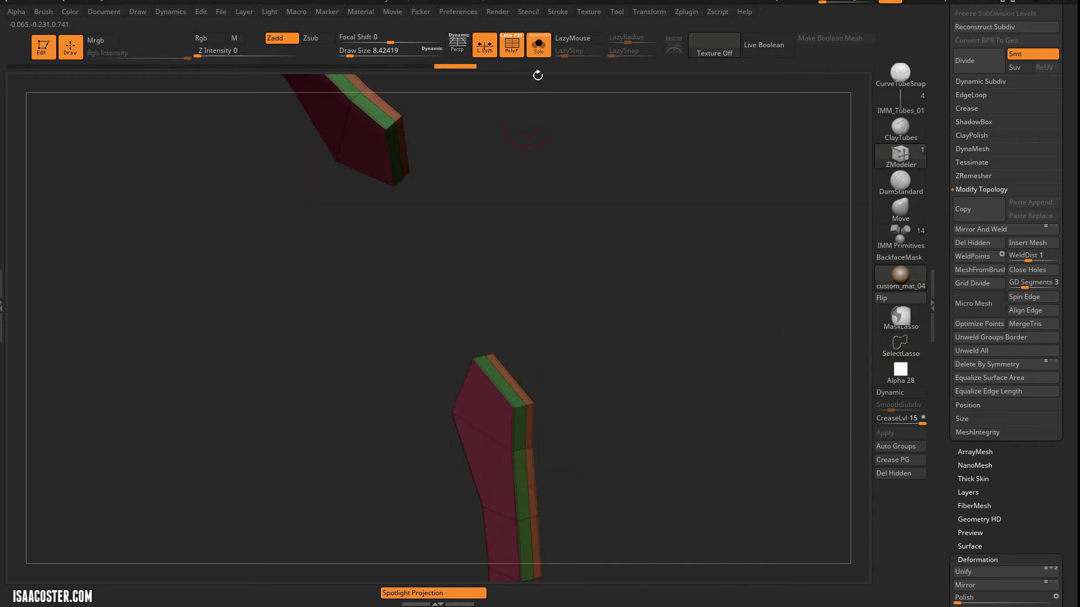
drag(576, 187, 538, 77)
click(539, 50)
click(541, 49)
drag(591, 152, 523, 215)
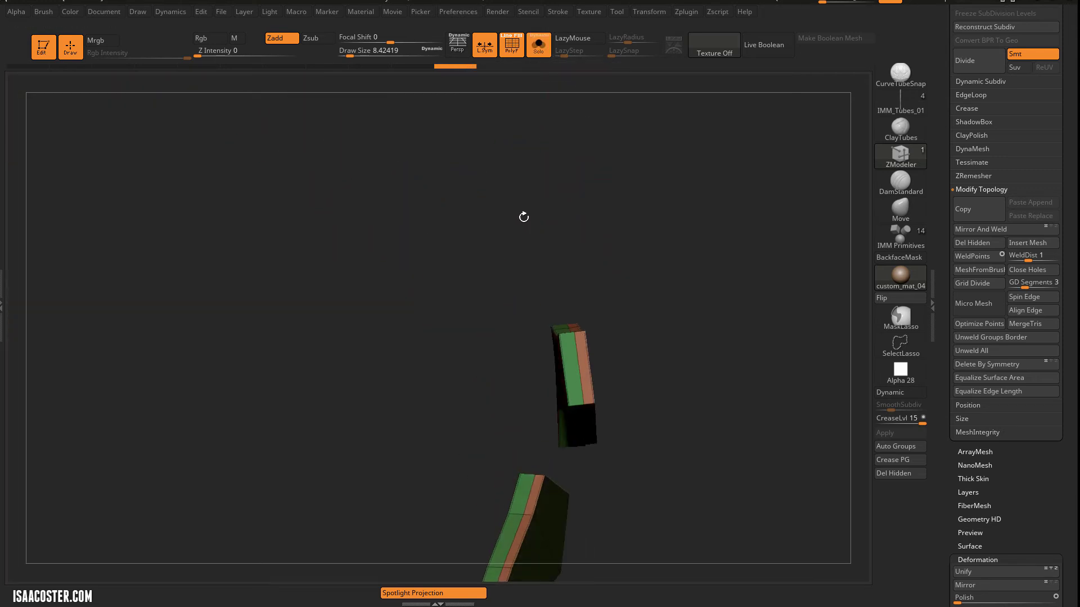
drag(556, 250, 598, 339)
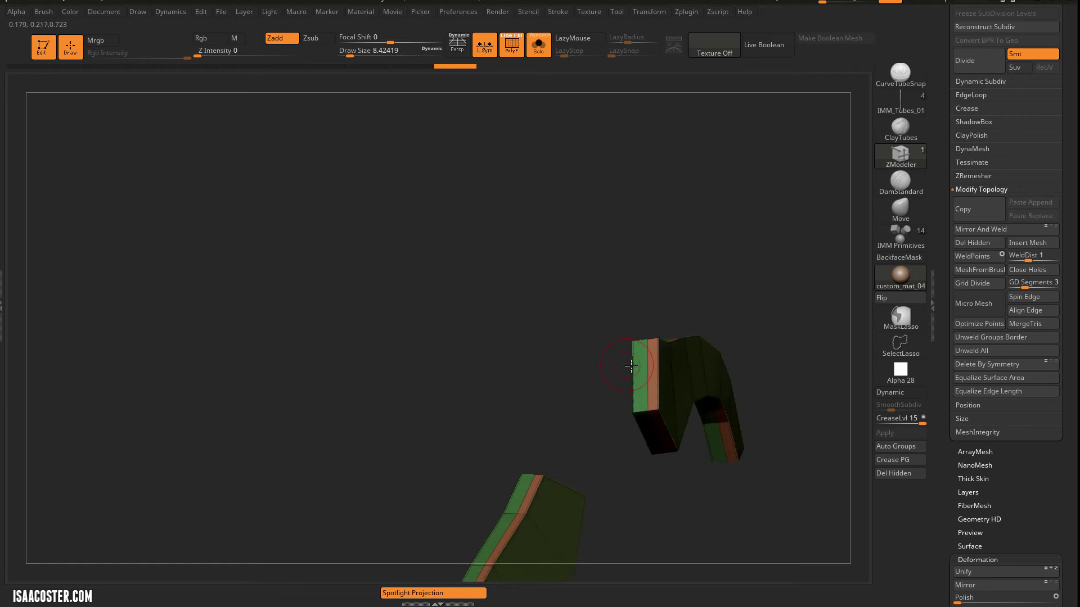
drag(694, 327, 612, 366)
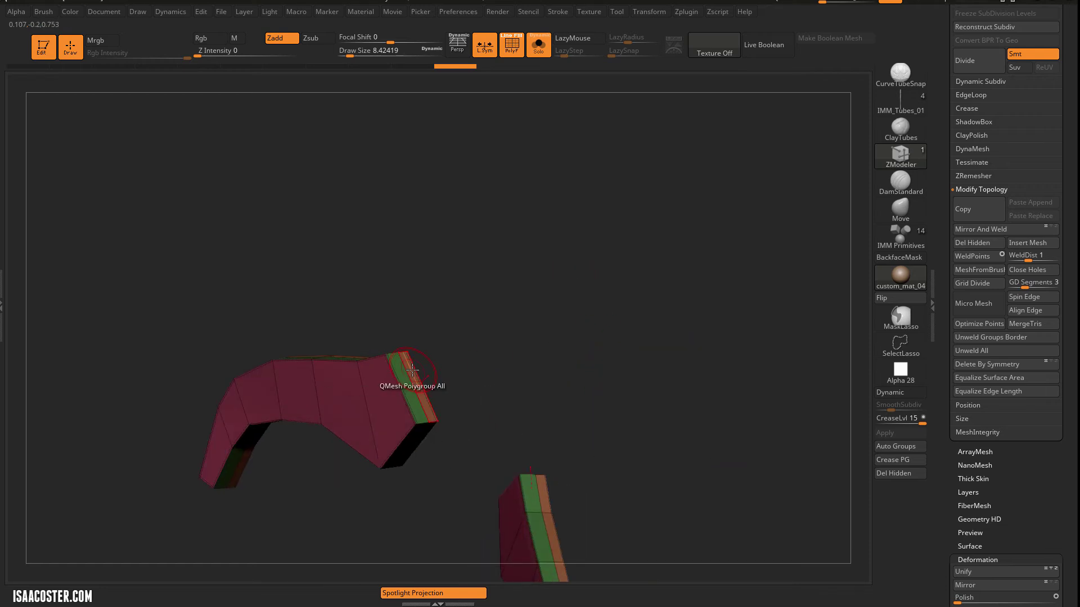
key(space)
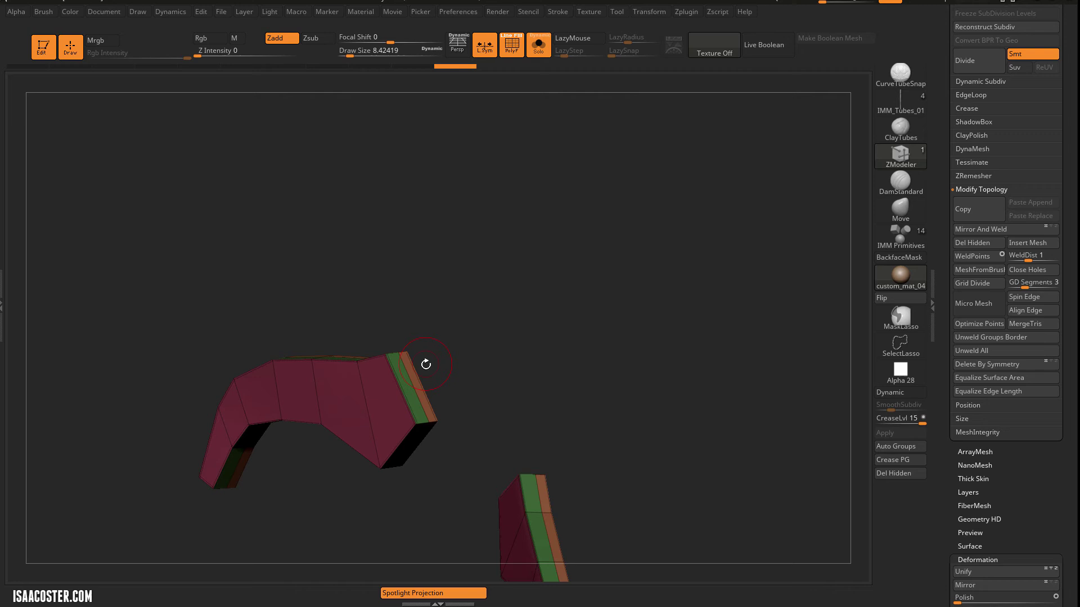
drag(416, 361, 471, 285)
Step: Crease the strips' polygroup borders and check the smoothed shape in the Dynamic Subdiv preview
key(d)
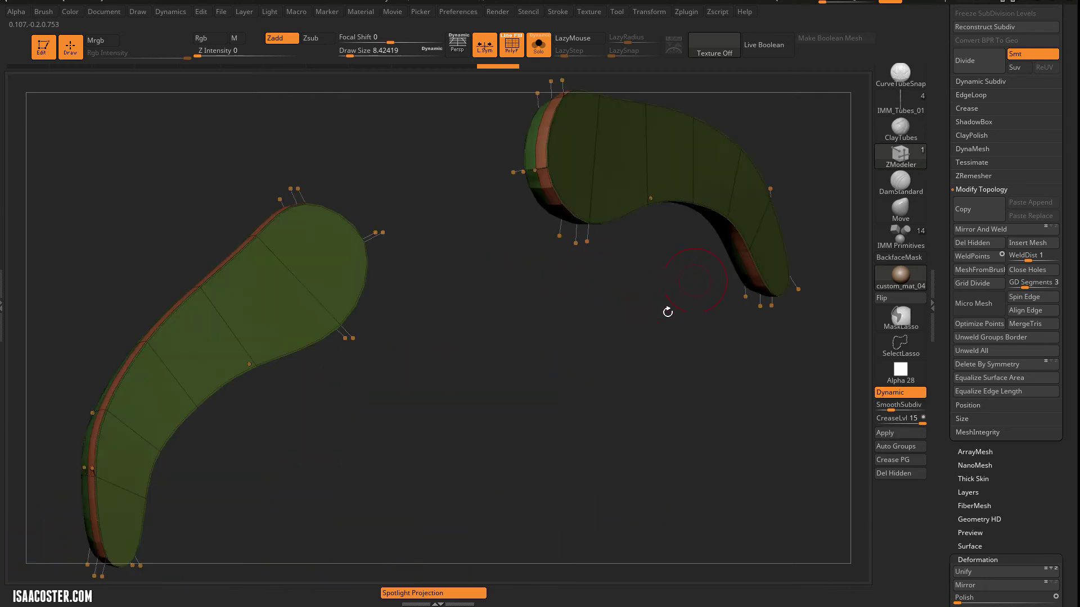
click(900, 459)
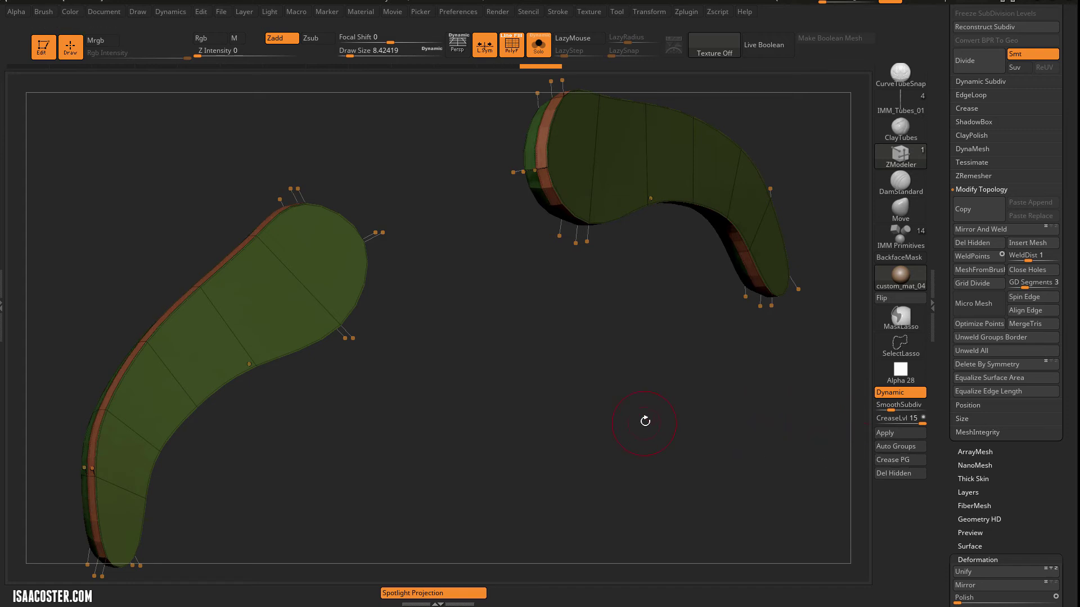
key(shift+f)
key(shift+f)
drag(623, 441, 458, 363)
key(shift+d)
drag(554, 212, 484, 236)
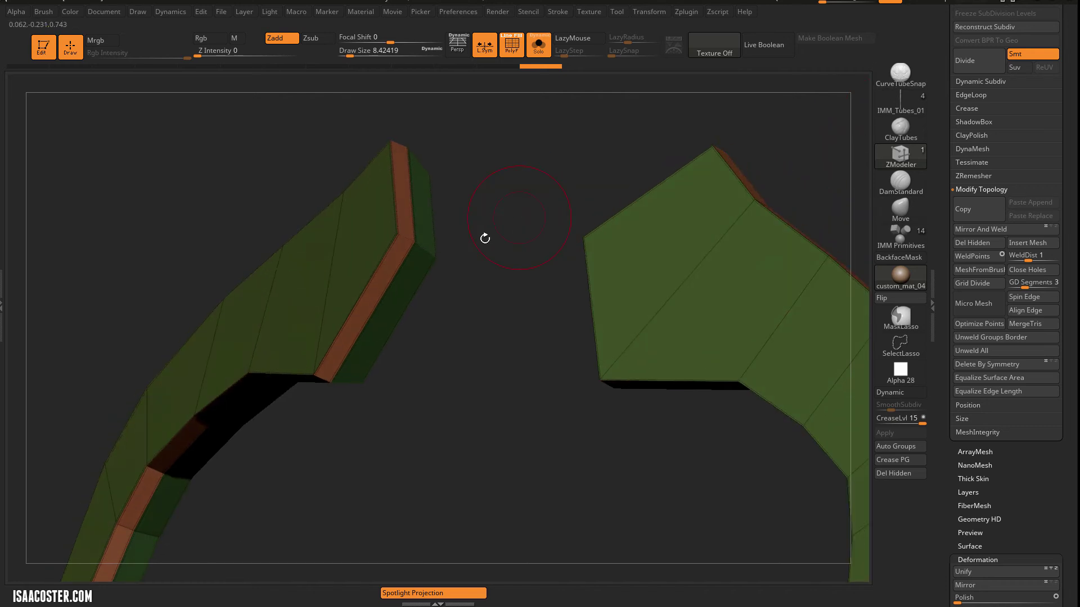
Step: Crease the corner edges at the strips' wide ends with the ZModeler Crease edge action
key(space)
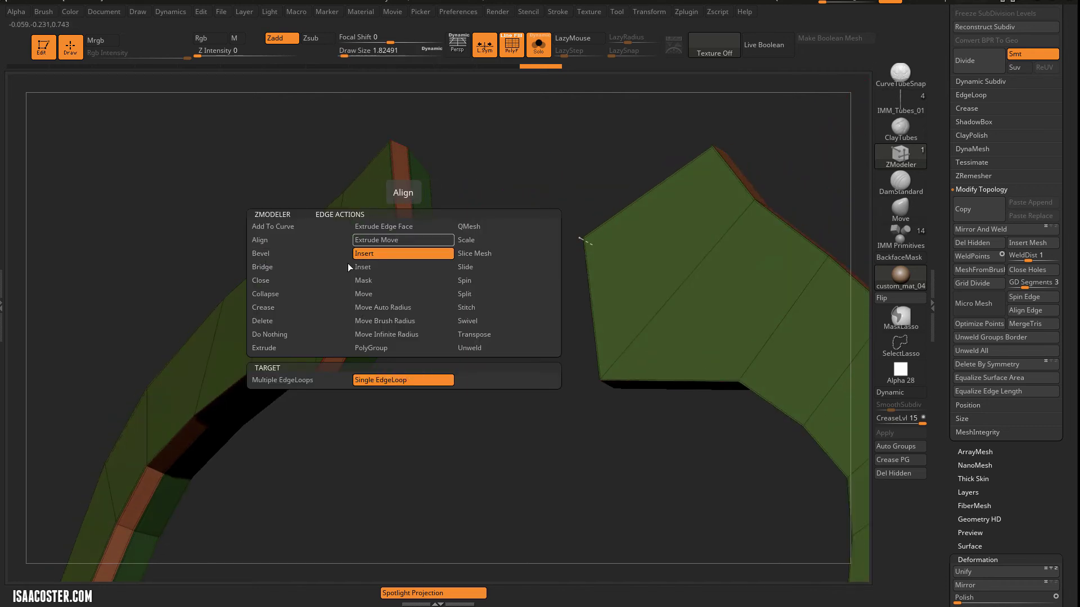
click(303, 307)
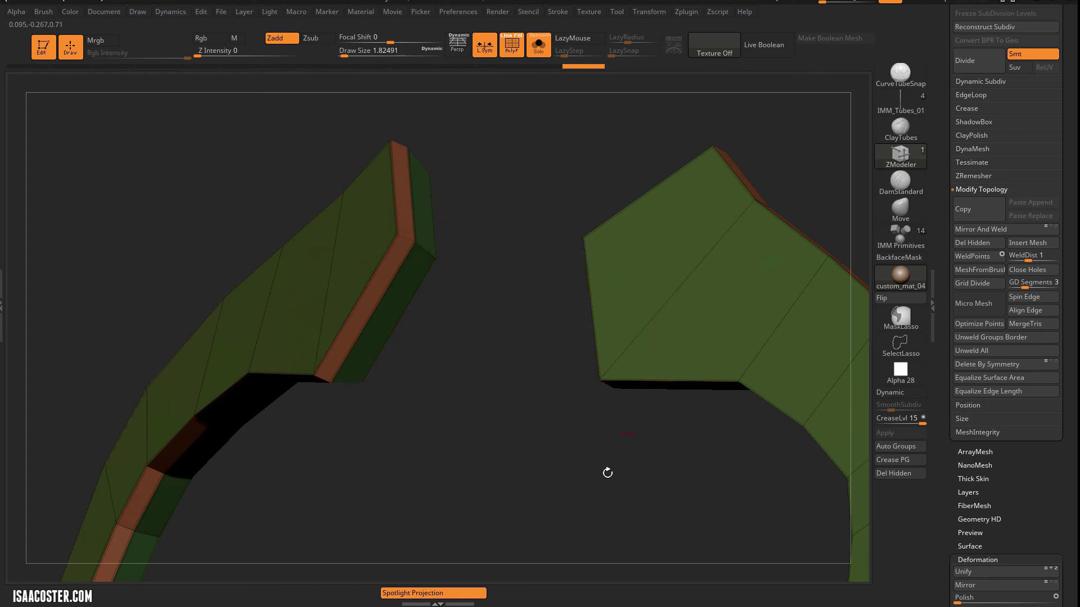
drag(608, 472, 461, 433)
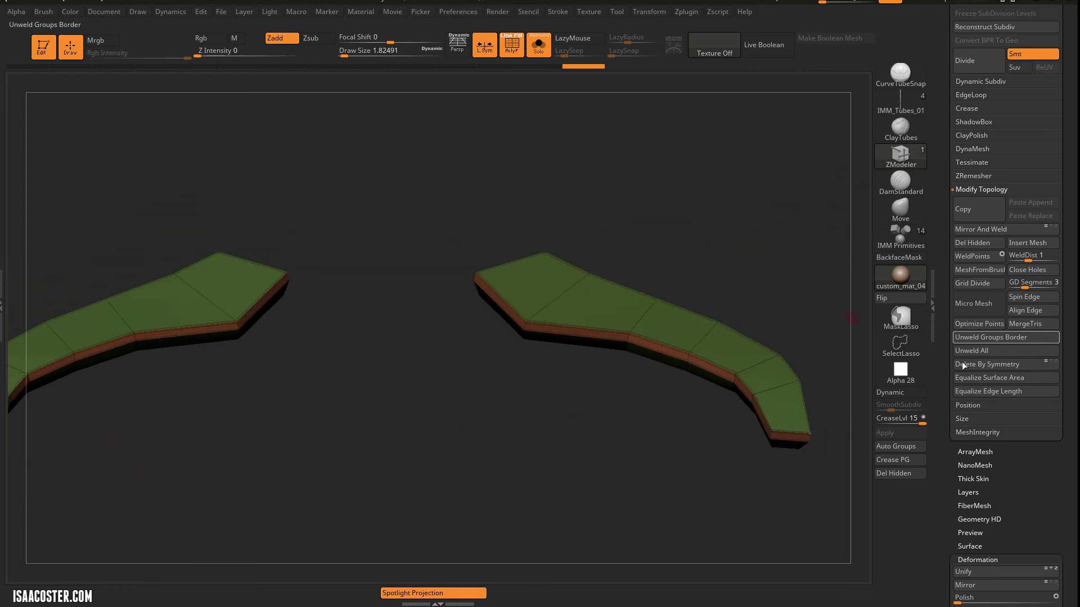
Step: Hide the strip on one side of the head and delete its hidden geometry
click(992, 350)
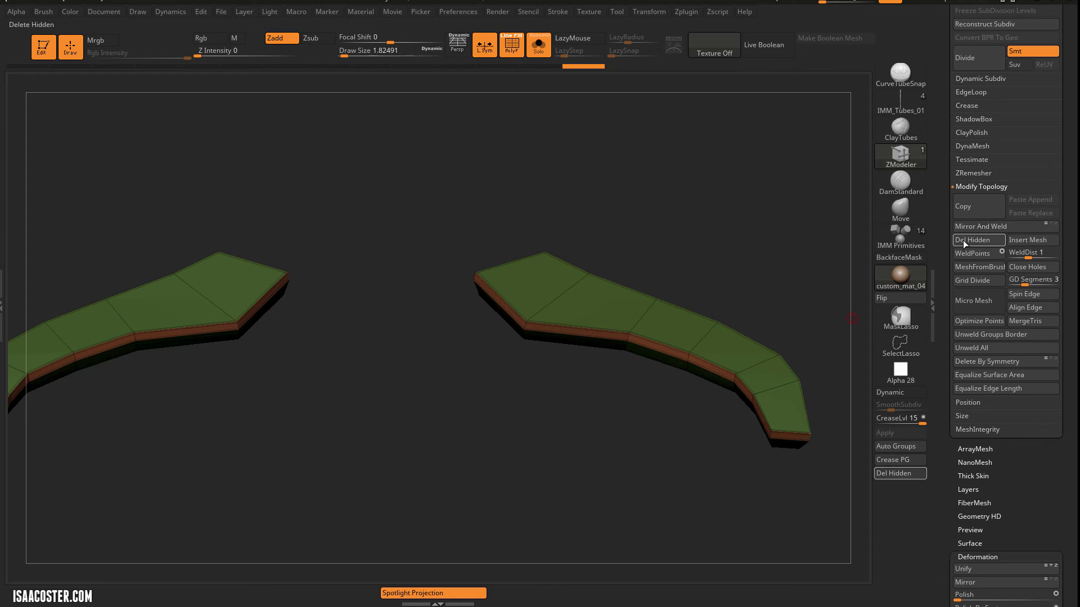
drag(679, 144, 494, 374)
mouse_move(410, 381)
mouse_down()
mouse_move(377, 316)
mouse_move(353, 402)
mouse_move(286, 475)
mouse_up()
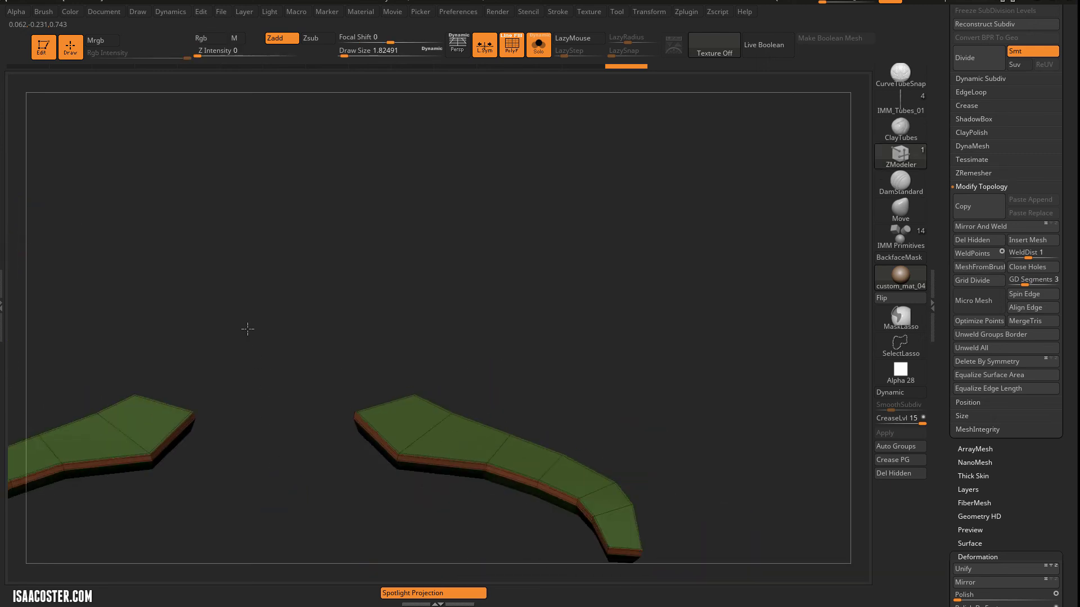
mouse_move(275, 343)
ctrl+alt+shift+mouse_down()
mouse_move(458, 520)
mouse_move(618, 304)
ctrl+alt+shift+mouse_up()
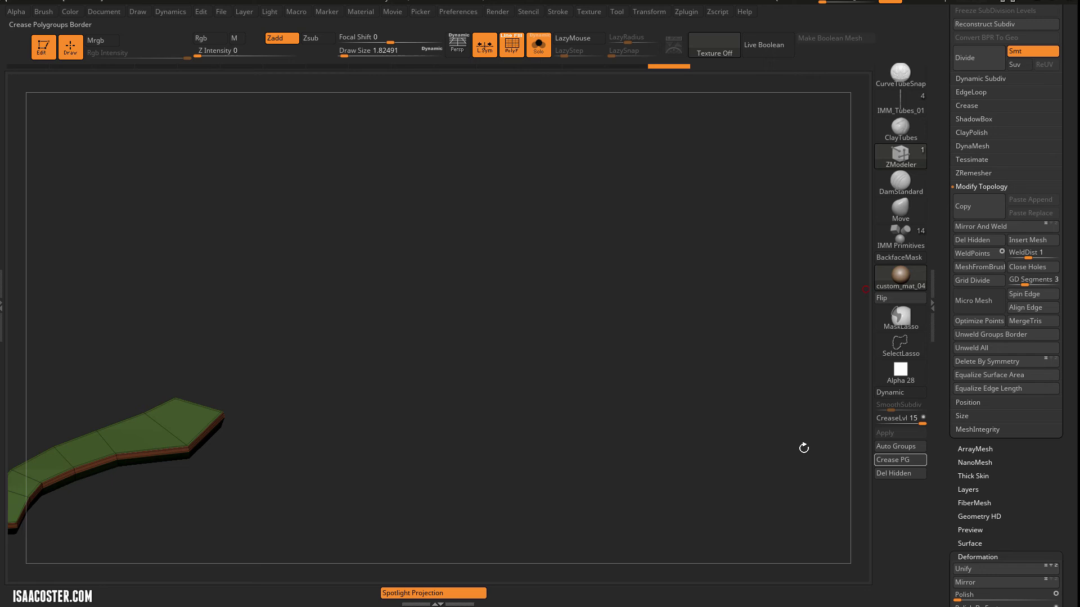
drag(804, 448, 301, 489)
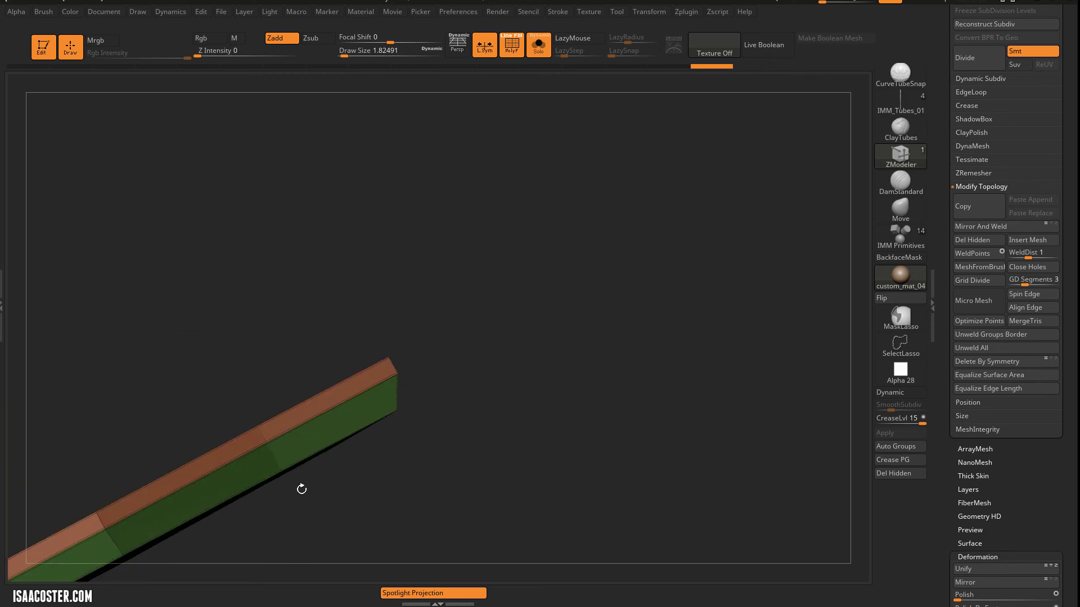
Step: Set the crease level to 2 and raise the smooth subdivision level while previewing the remaining strip
drag(349, 348, 398, 365)
drag(386, 299, 459, 362)
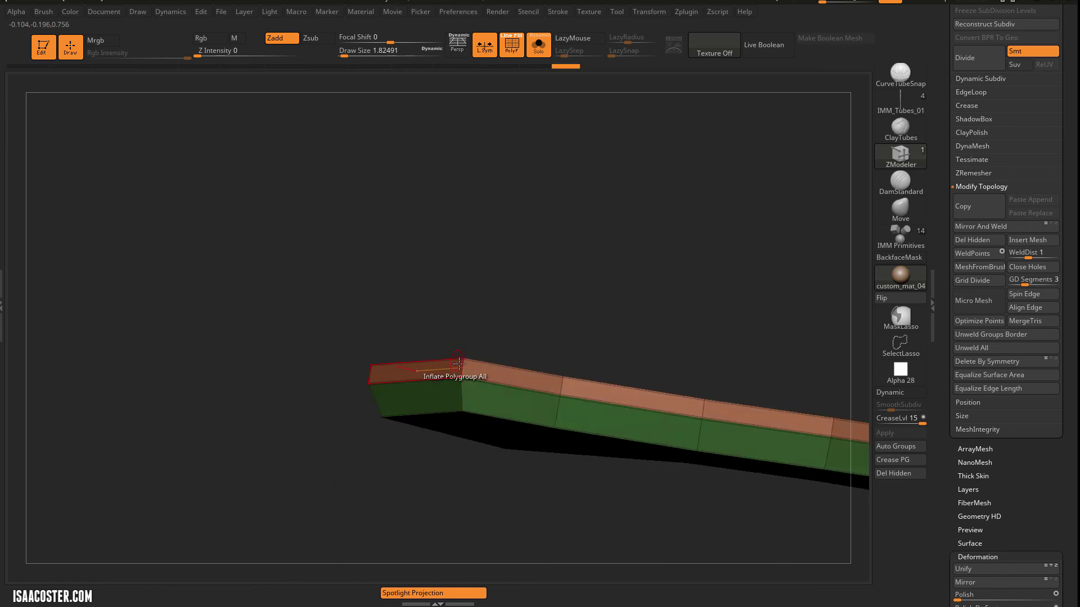
key(d)
key(shift+f)
drag(564, 295, 655, 326)
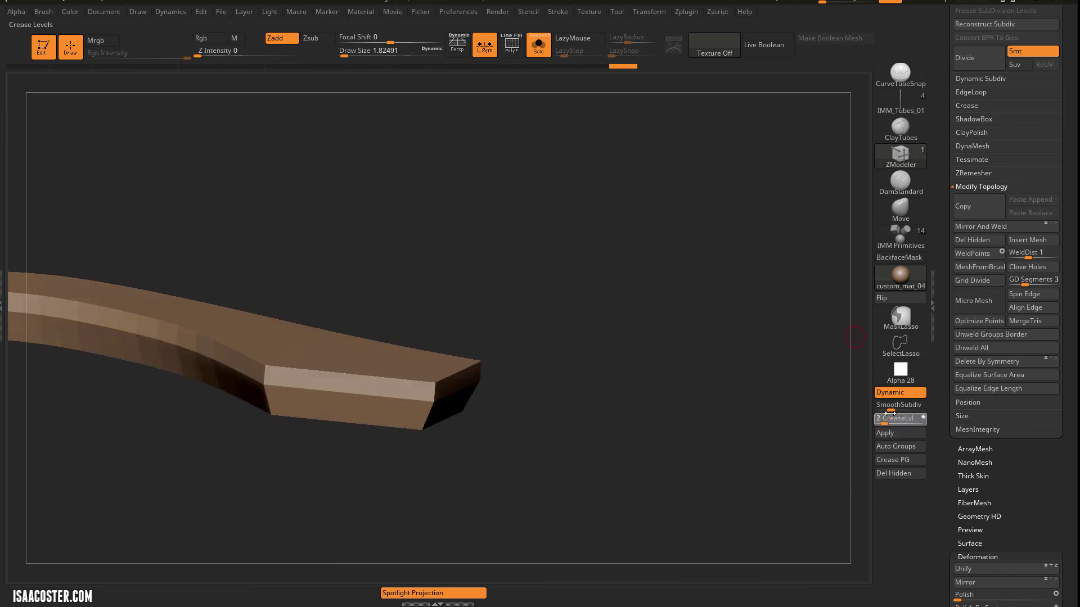
drag(726, 351, 559, 272)
key(shift+f)
key(d)
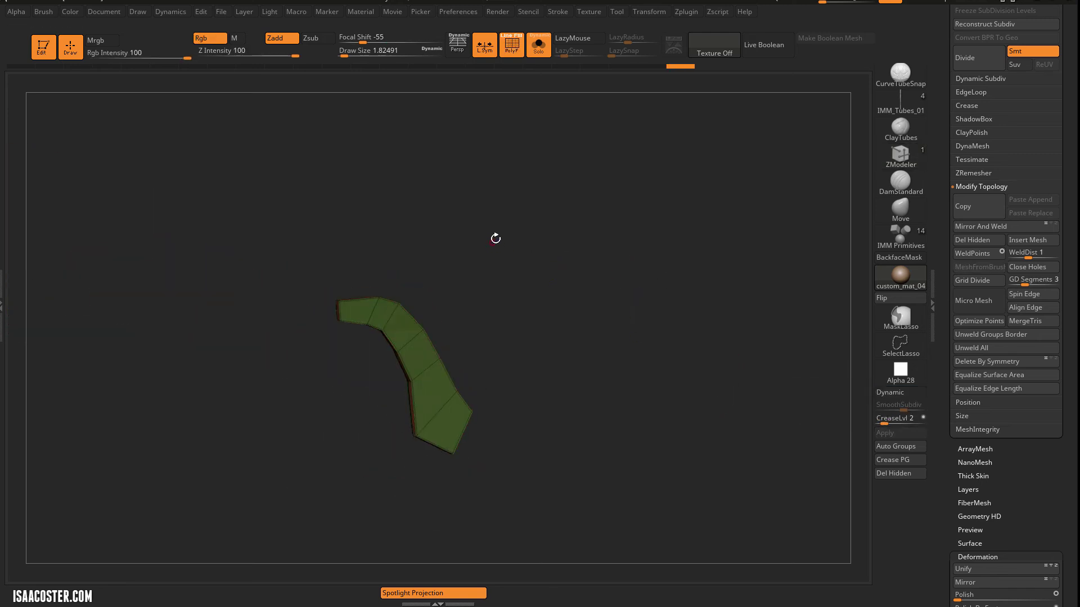
Step: Insert an edge loop near the strip's narrow tip with the ZModeler Insert edge action and preview the smoothed result
drag(494, 237, 333, 305)
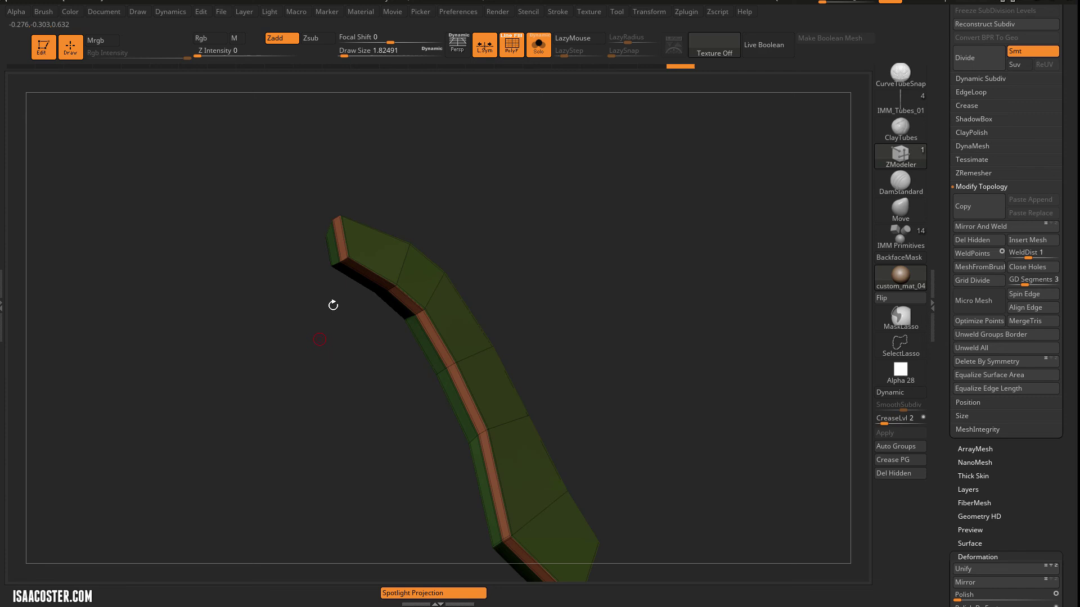
key(space)
click(344, 238)
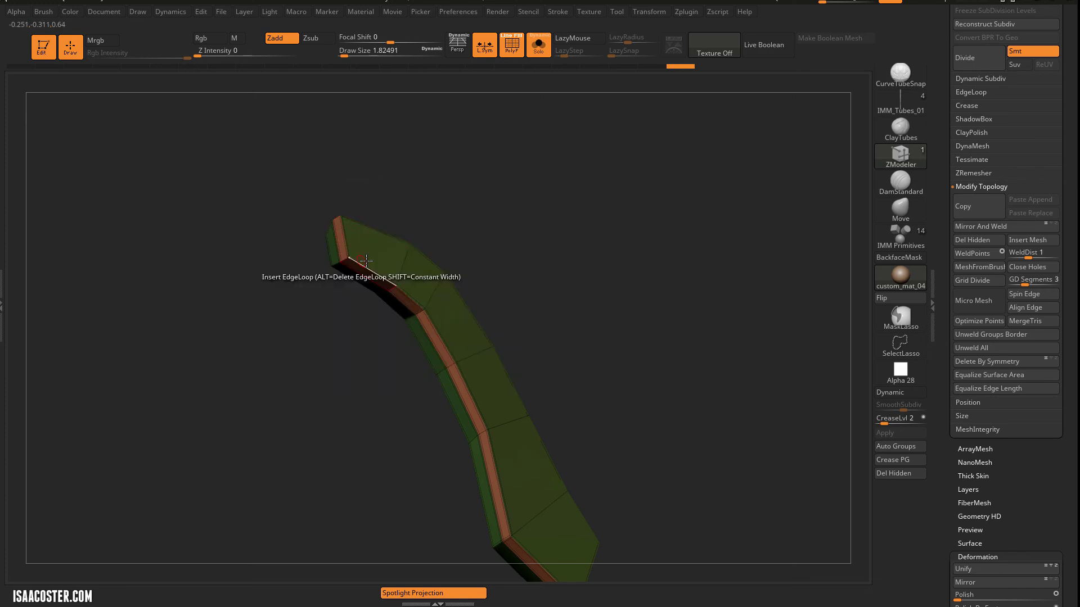
key(d)
key(shift+f)
drag(476, 229, 568, 250)
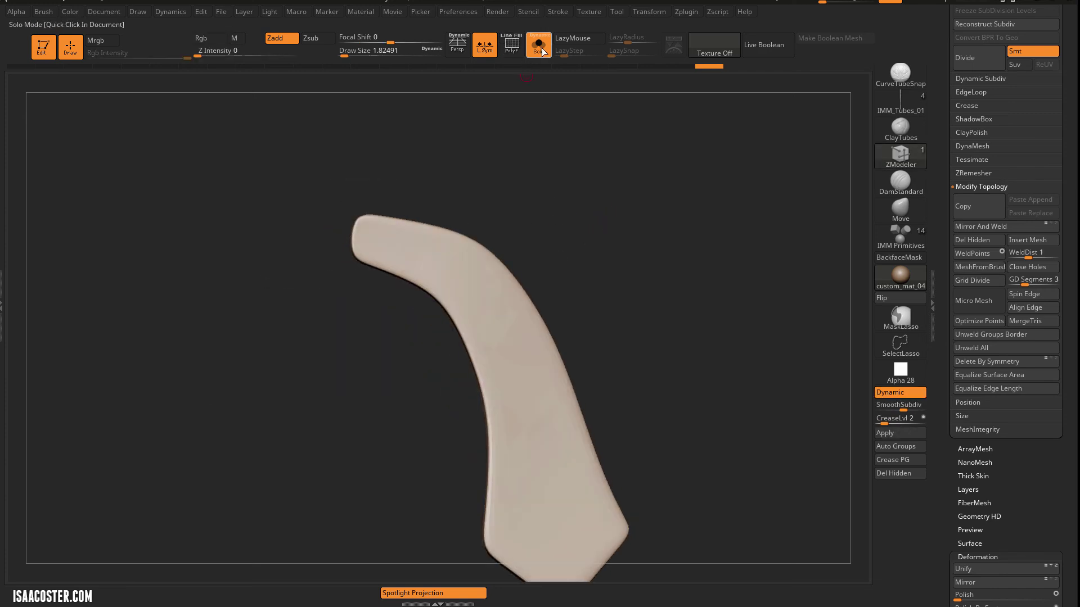
Step: Show the whole model again and fit the strip to the side plate using the Move brush at draw size about 124
click(541, 50)
mouse_move(865, 223)
mouse_down()
mouse_move(807, 152)
mouse_move(786, 277)
mouse_move(682, 239)
mouse_move(787, 237)
mouse_up()
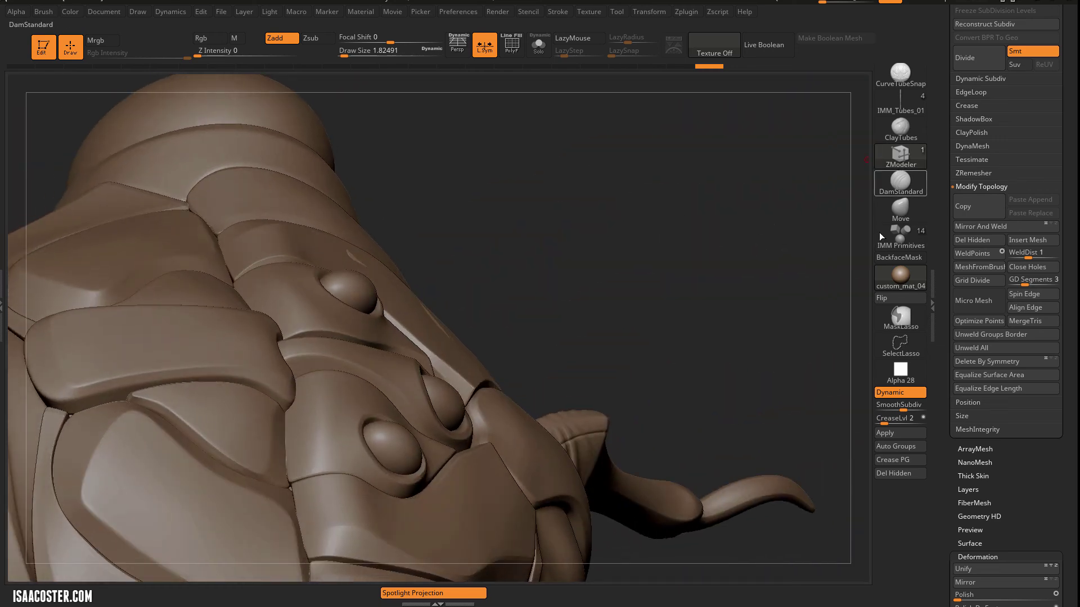
click(898, 208)
key(s)
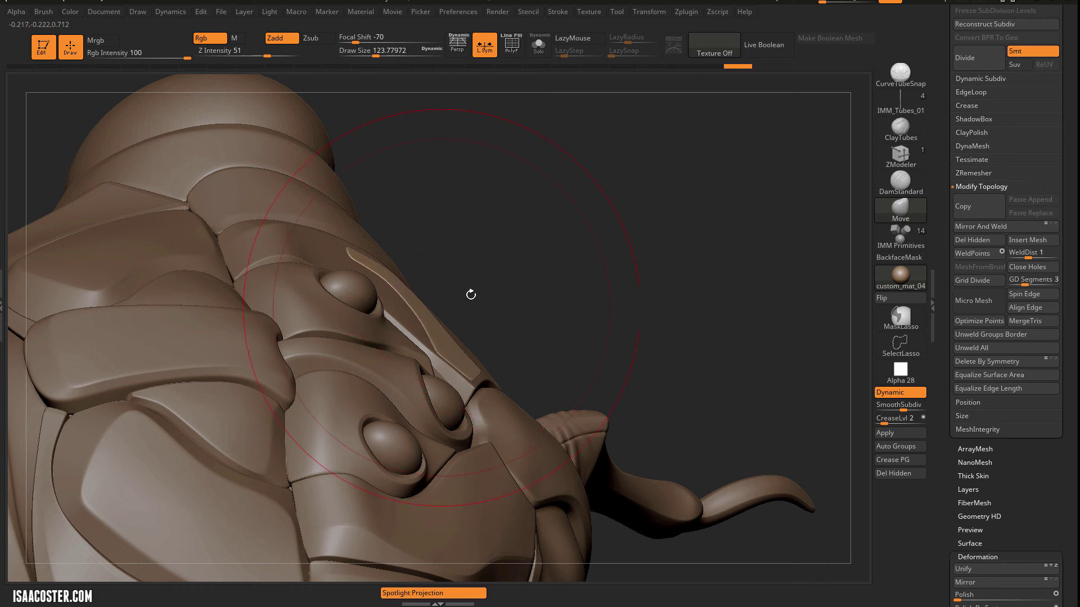
mouse_move(470, 295)
mouse_down()
mouse_move(448, 298)
mouse_move(497, 277)
mouse_move(554, 202)
mouse_up()
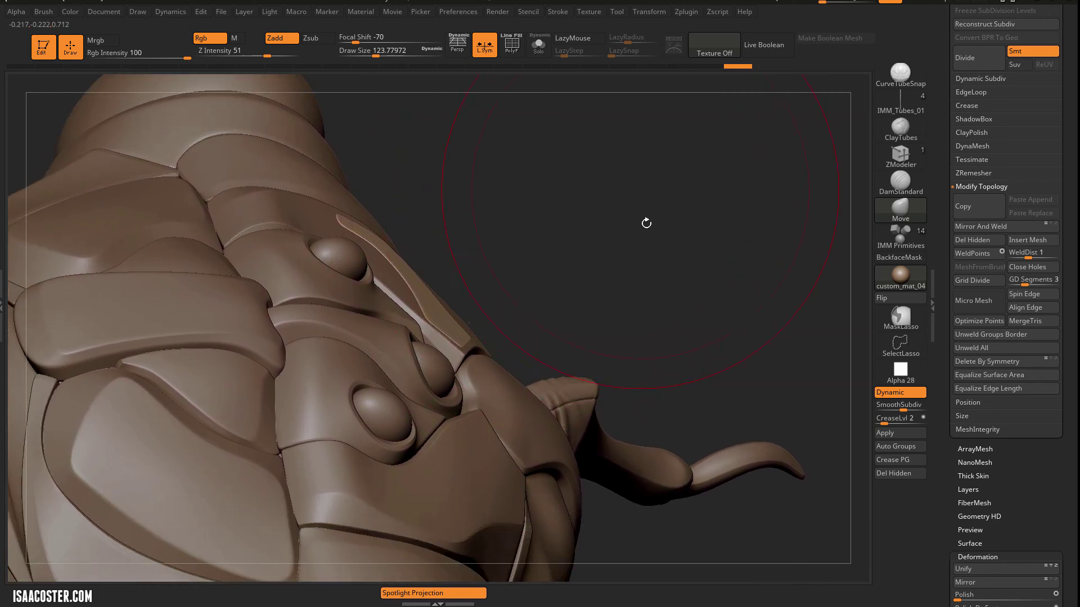
mouse_move(646, 223)
mouse_down()
mouse_move(592, 250)
mouse_move(586, 237)
mouse_move(448, 360)
mouse_move(344, 383)
mouse_up()
Step: Reduce the Move brush to draw size about 59 and reshape the strip's outer edge and narrow tip along the plate
key(s)
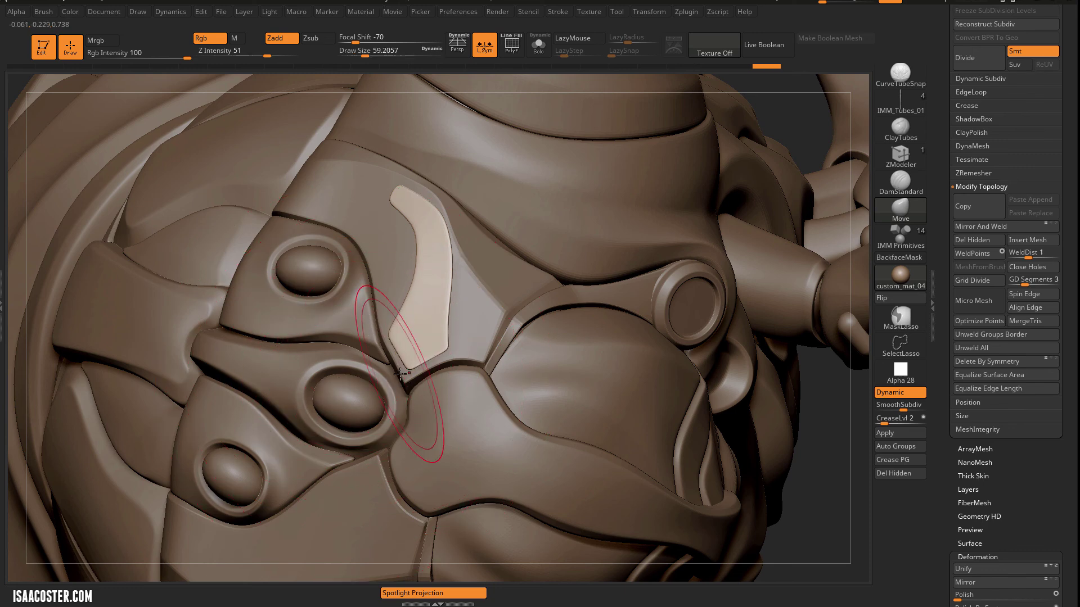
drag(456, 247, 451, 246)
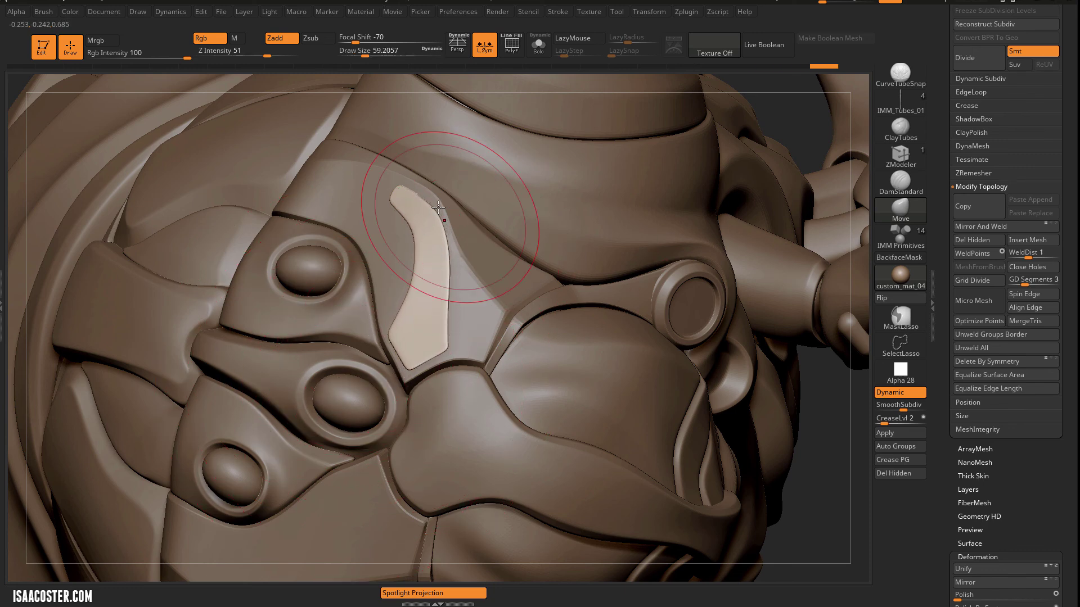
drag(421, 193, 415, 183)
mouse_move(455, 225)
mouse_down()
mouse_move(452, 207)
mouse_move(411, 185)
mouse_up()
key(s)
Step: Turn off local symmetry and mirror and weld the strip onto the opposite side of the head
drag(831, 453, 821, 454)
mouse_move(808, 403)
alt+mouse_down()
mouse_move(769, 354)
mouse_move(728, 242)
mouse_move(798, 287)
mouse_move(787, 391)
alt+mouse_up()
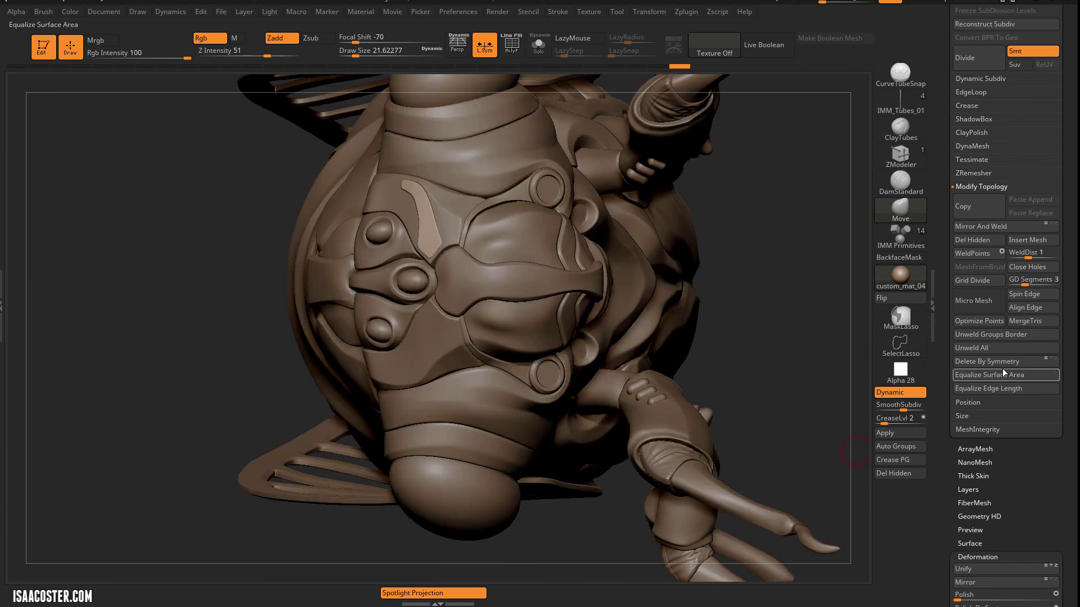
click(989, 230)
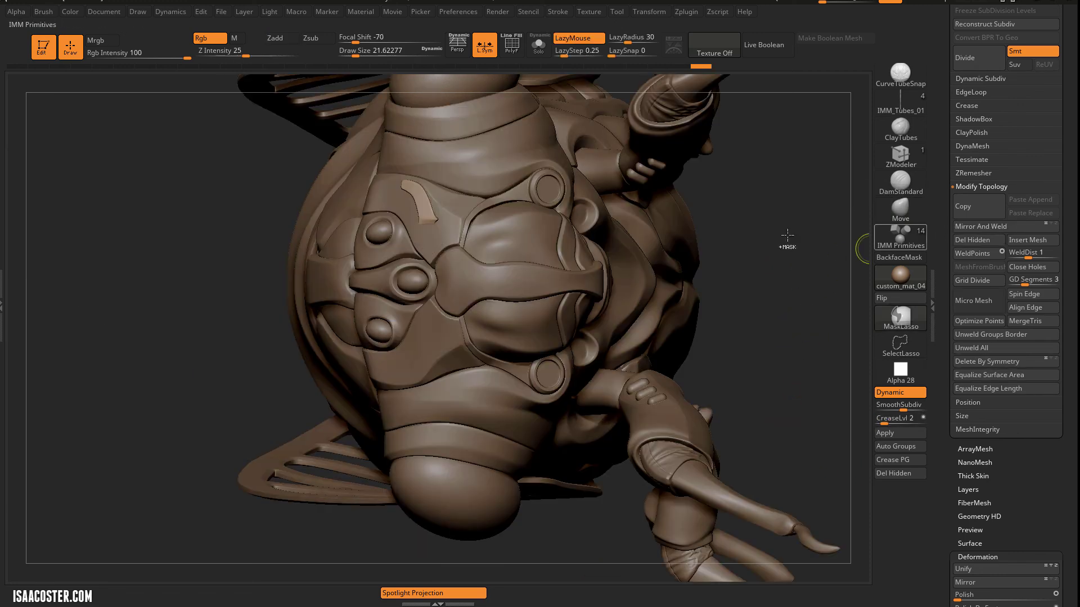
click(991, 226)
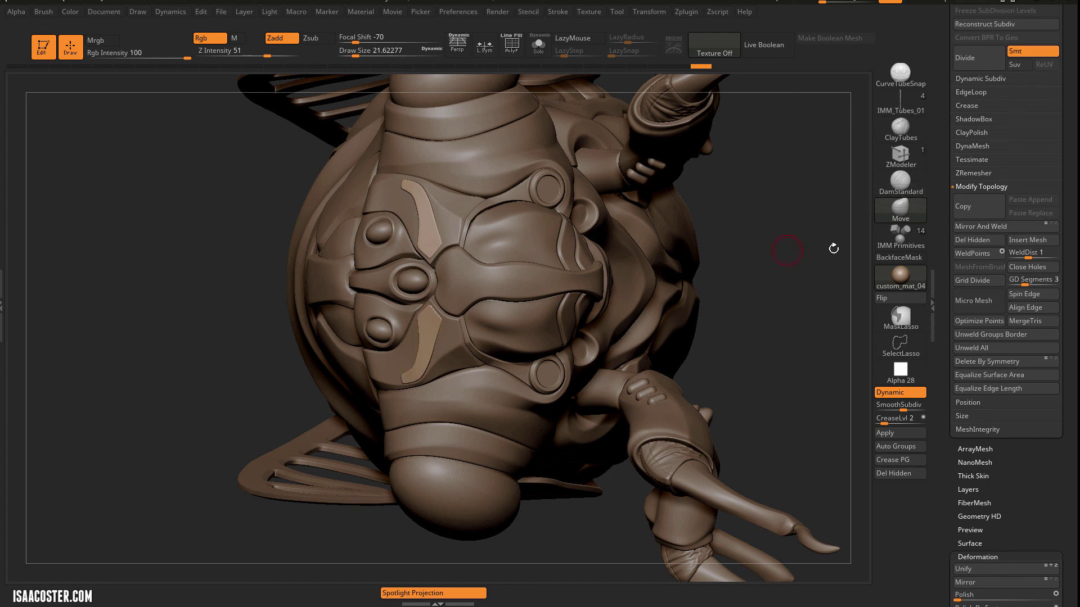
Step: Set the strip subtool PM3D_ZSphere2_6 to Boolean subtraction and enable Live Boolean
mouse_move(834, 248)
mouse_down()
mouse_move(807, 252)
mouse_move(750, 347)
mouse_move(759, 316)
mouse_move(740, 294)
mouse_move(763, 279)
mouse_up()
click(903, 210)
drag(769, 328, 832, 338)
scroll(970, 253, up, 10)
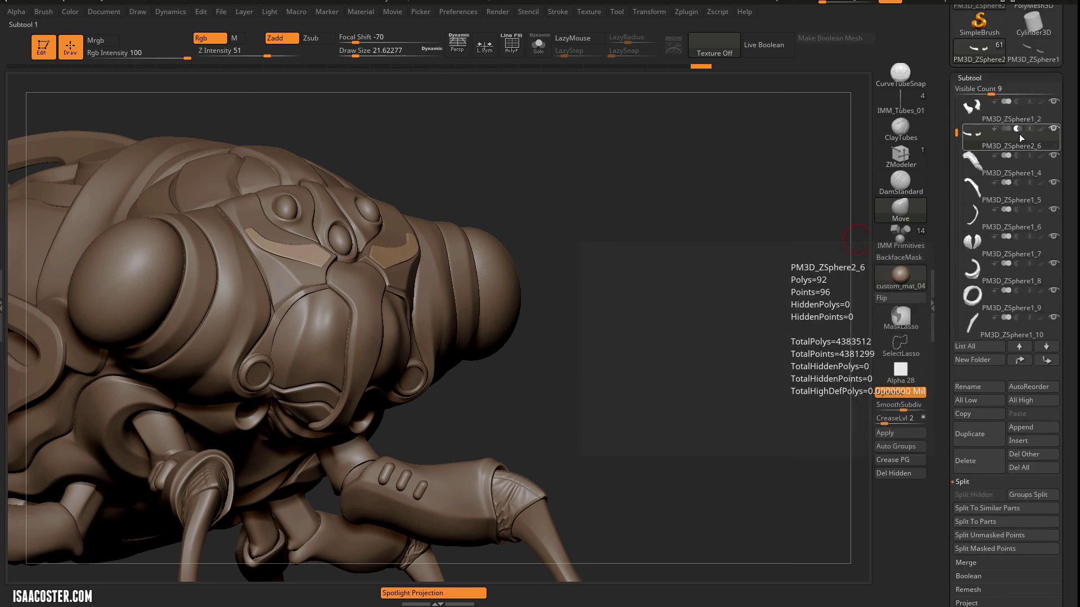
click(1017, 129)
drag(713, 188, 793, 66)
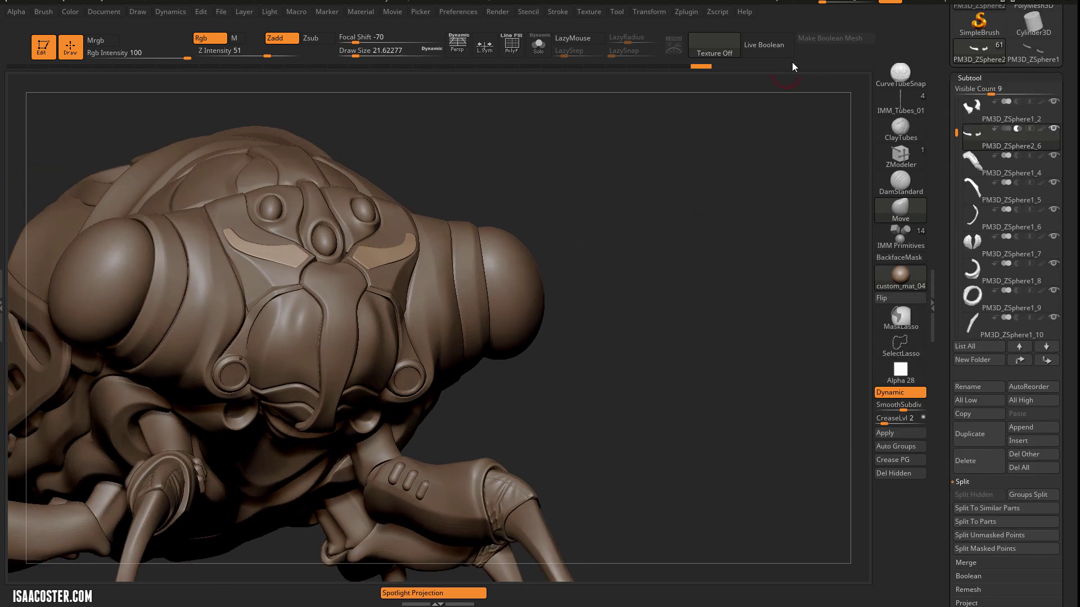
click(768, 47)
Step: Examine the subtracted grooves on the head's side plates from several angles, switching between the eye and strip subtools
mouse_move(742, 275)
alt+mouse_down()
mouse_move(774, 241)
mouse_move(752, 287)
alt+mouse_up()
key(shift+f)
drag(731, 349, 599, 234)
key(shift+f)
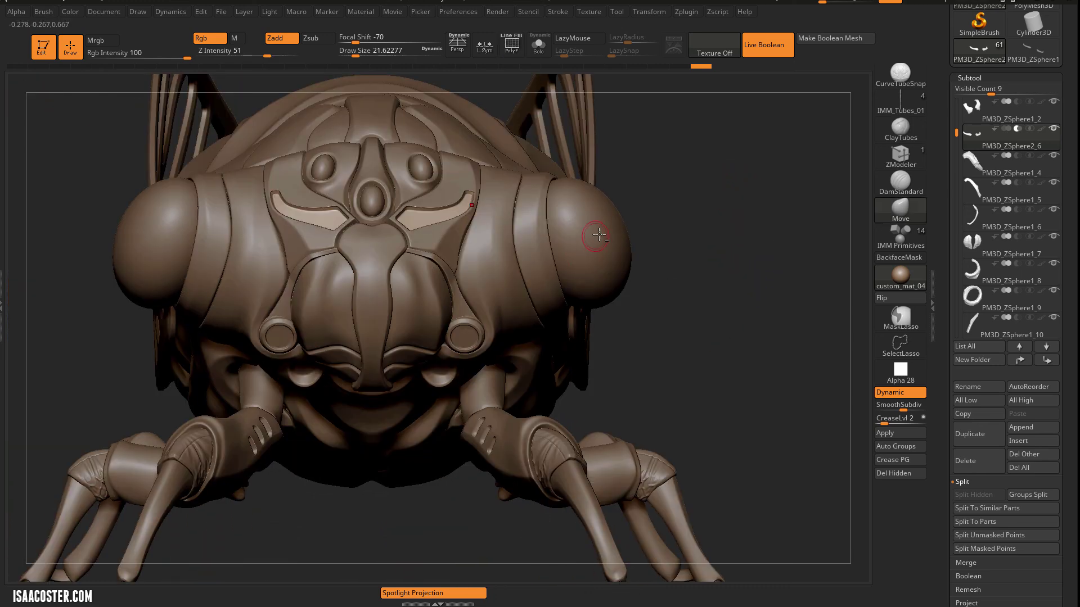
alt+click(577, 243)
mouse_move(746, 364)
mouse_down()
mouse_move(706, 289)
mouse_move(745, 349)
mouse_move(748, 407)
mouse_move(718, 303)
mouse_move(742, 309)
mouse_move(700, 281)
mouse_move(492, 213)
mouse_up()
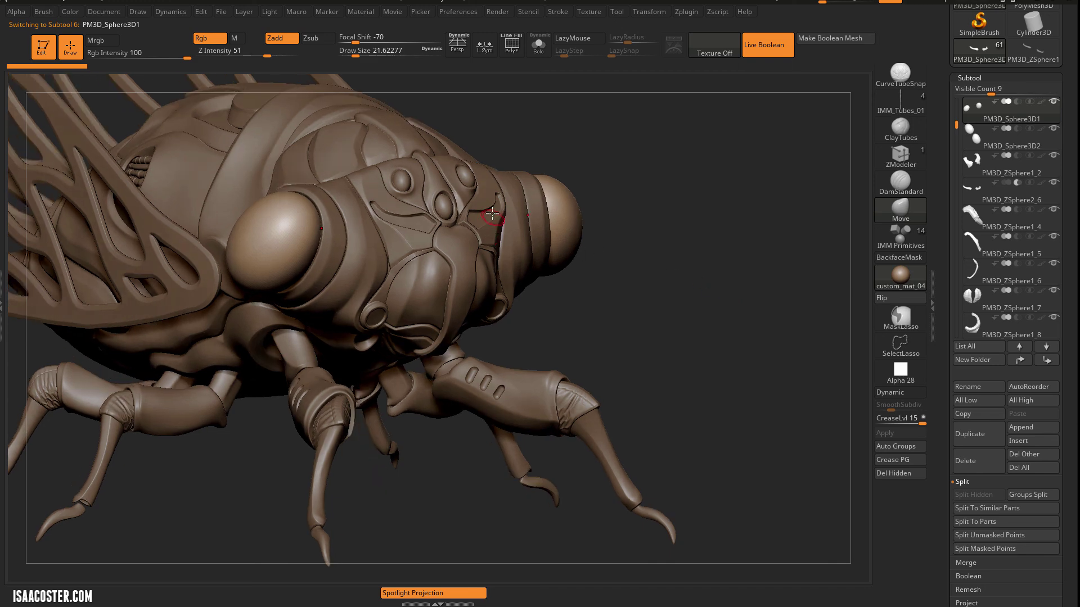
alt+click(487, 215)
drag(689, 336, 648, 276)
drag(761, 306, 775, 302)
alt+drag(775, 302, 798, 309)
alt+drag(766, 311, 515, 370)
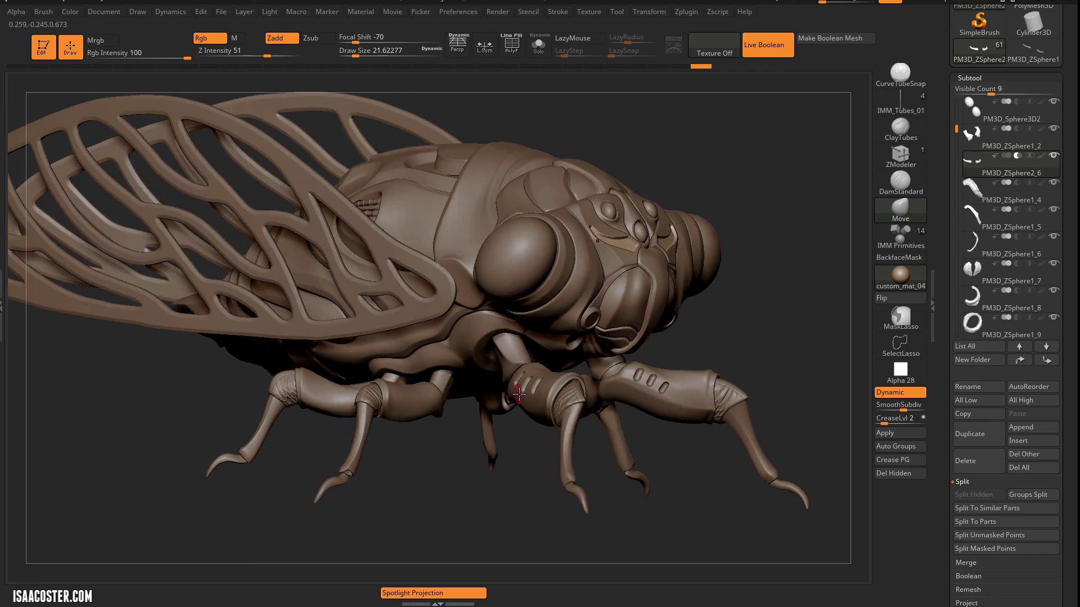